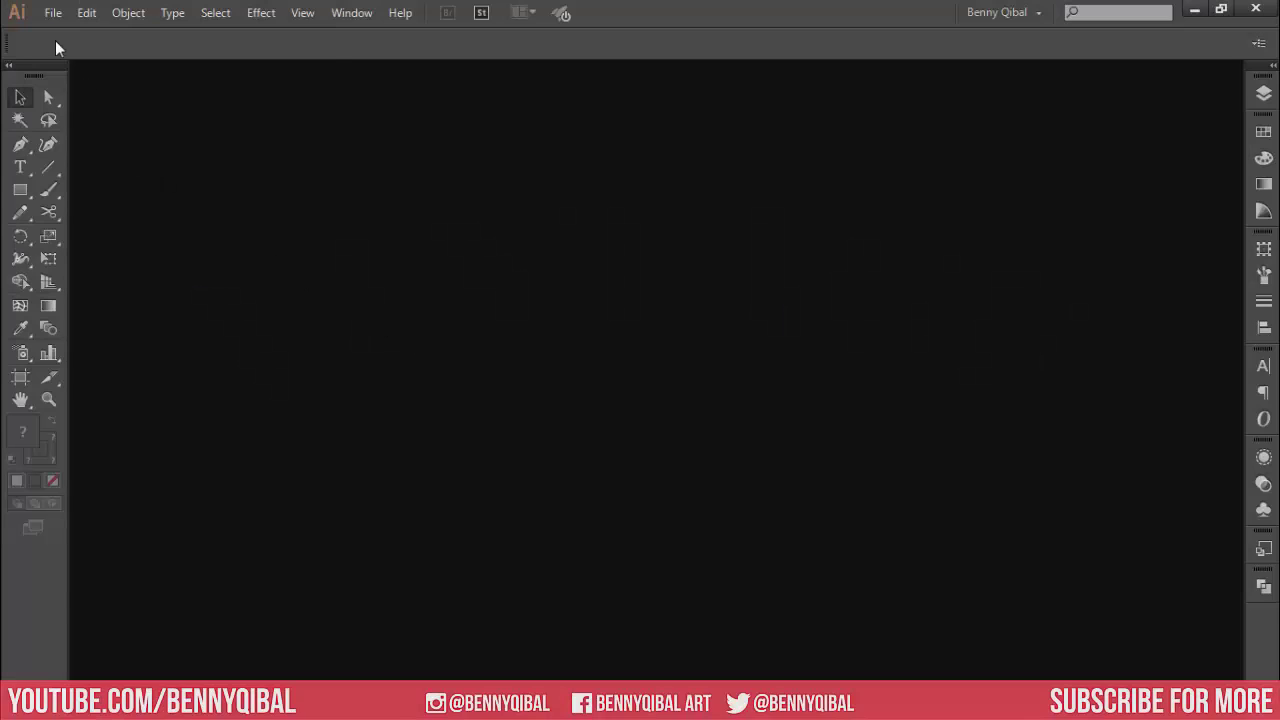
# Step: Create a new document using the 800 x 600 px preset size
pyautogui.click(53, 12)
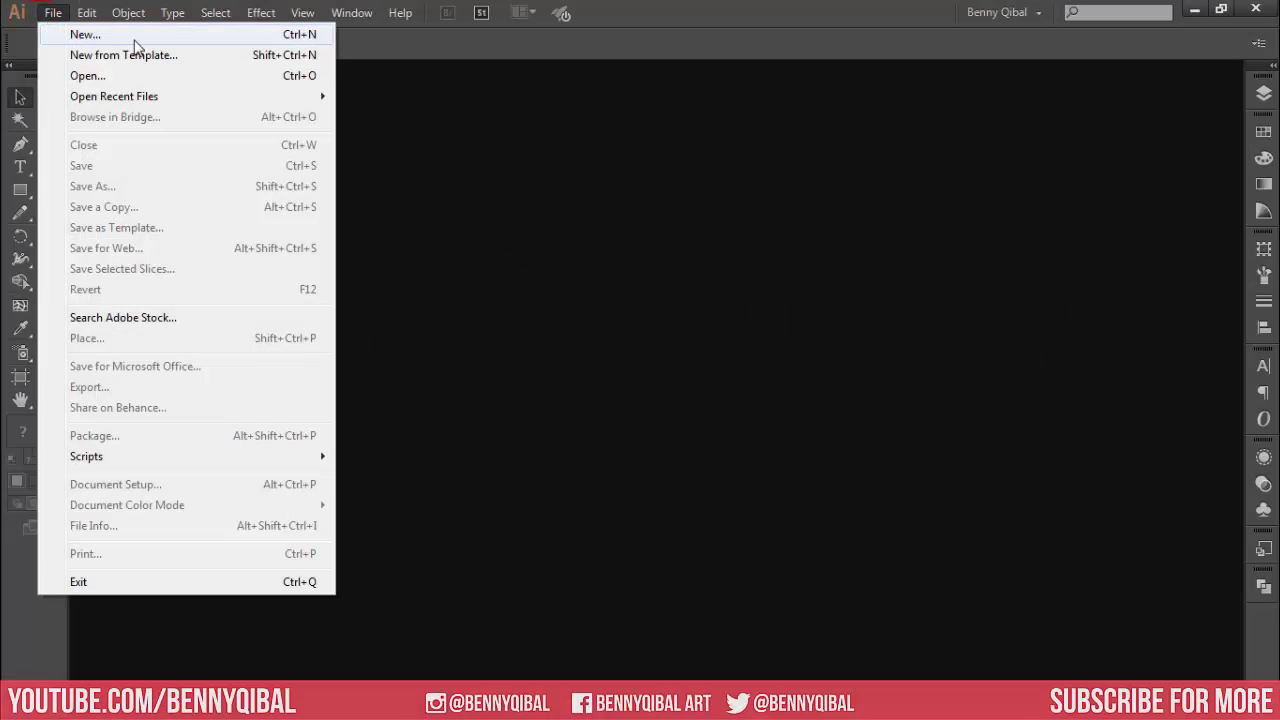
pyautogui.click(136, 45)
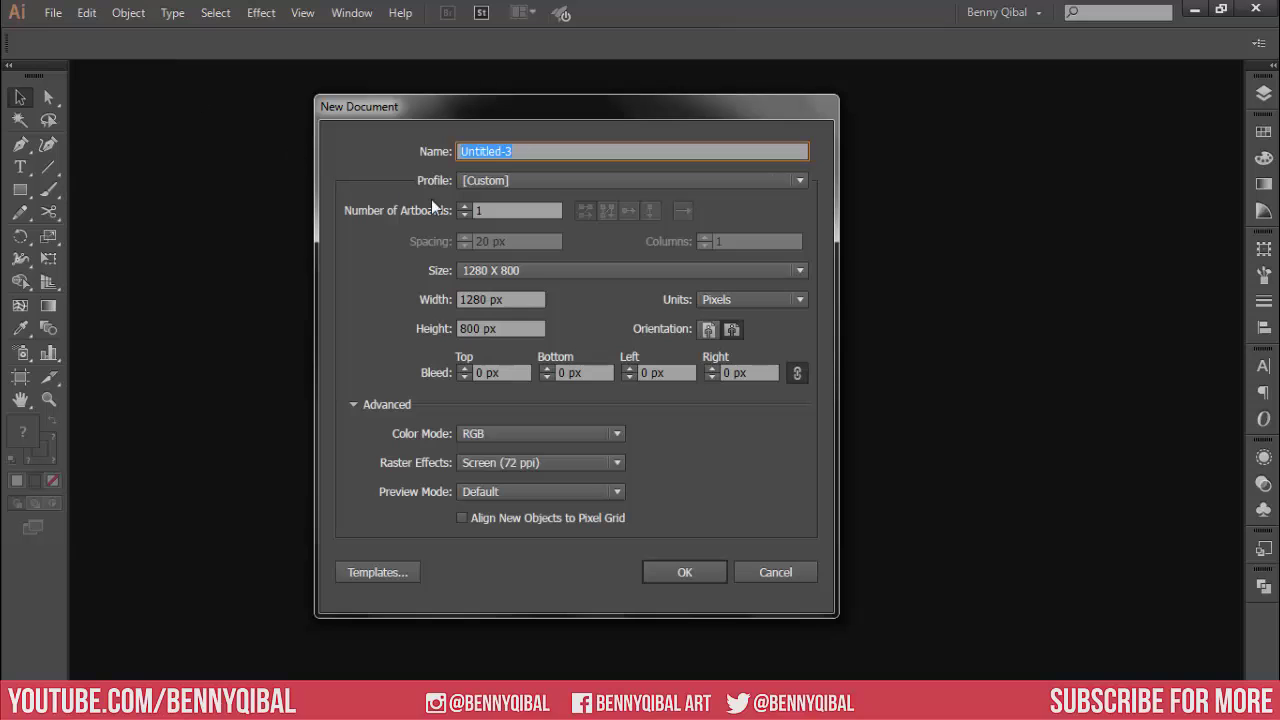
pyautogui.click(602, 266)
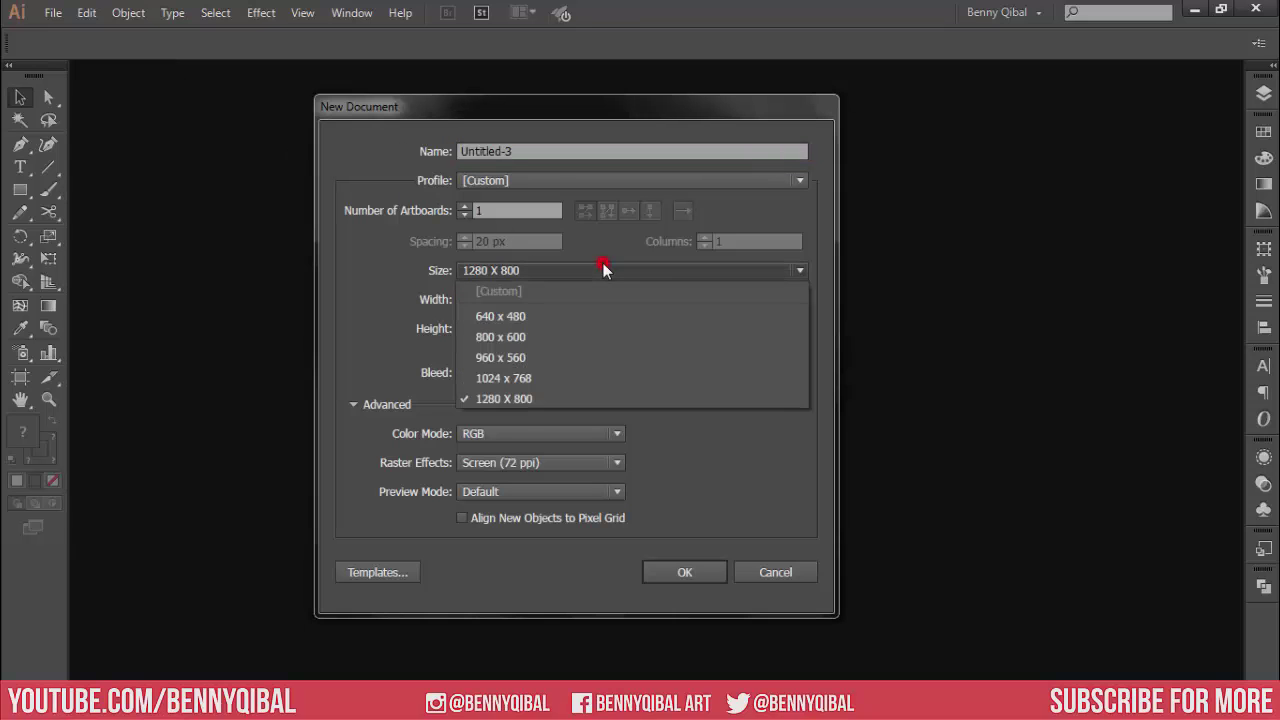
pyautogui.click(604, 340)
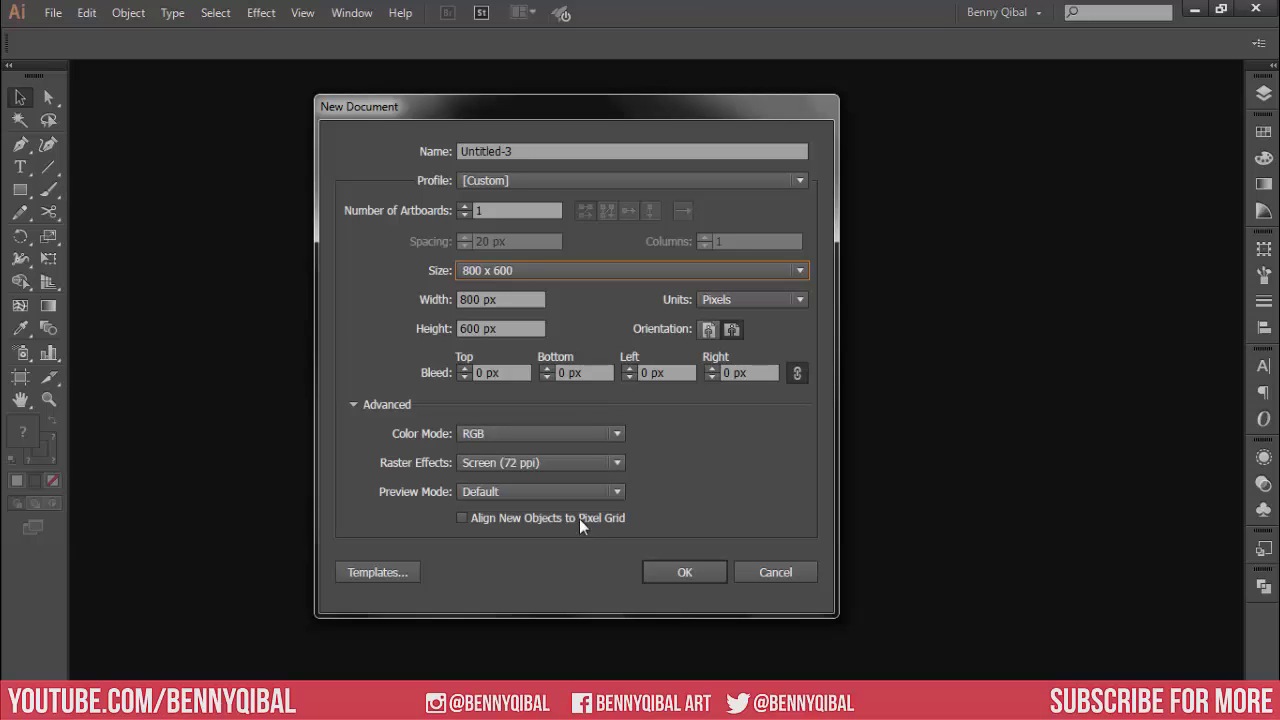
pyautogui.click(693, 572)
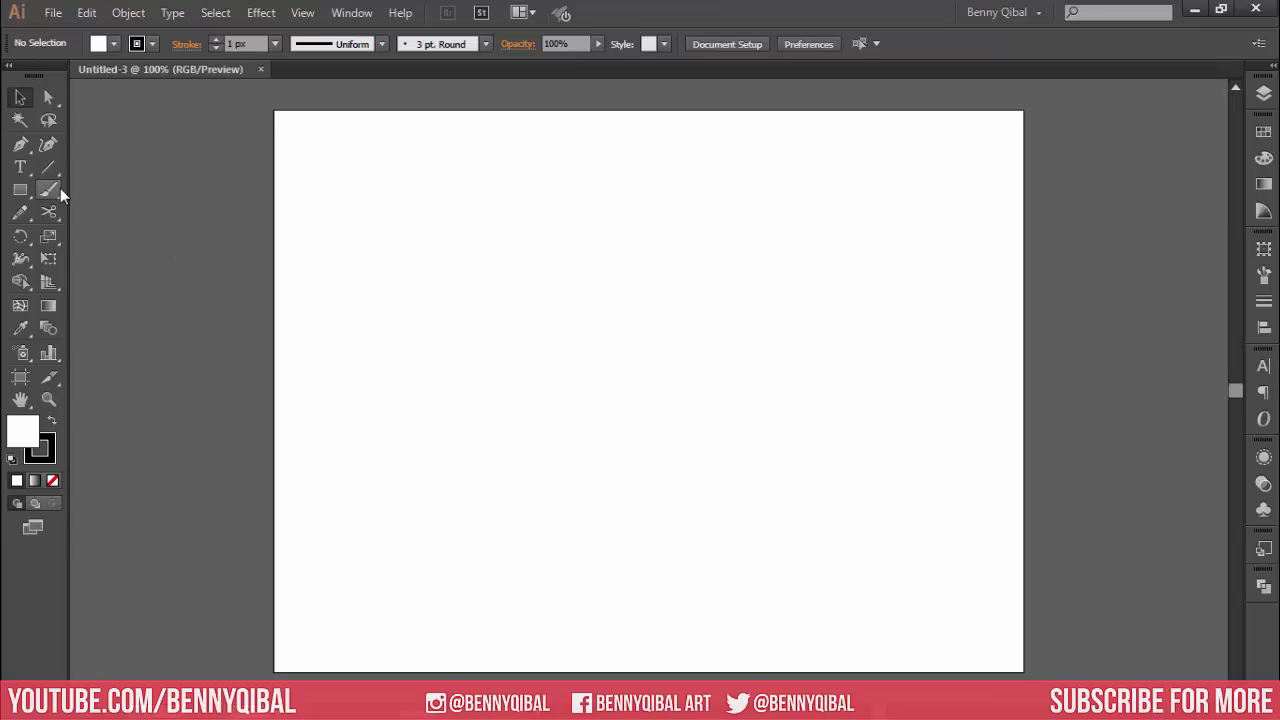
# Step: Type the word VINTAGE in the middle of the artboard
pyautogui.click(20, 167)
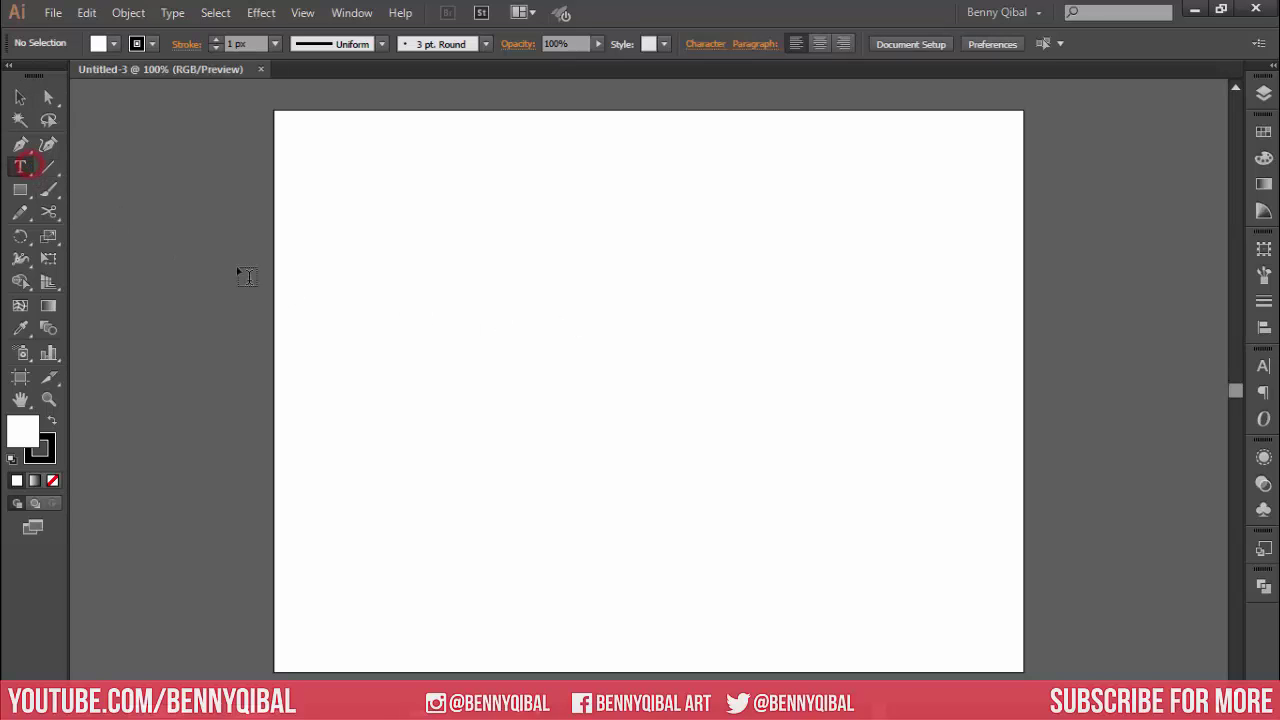
pyautogui.click(616, 390)
pyautogui.write('VINTAGE')
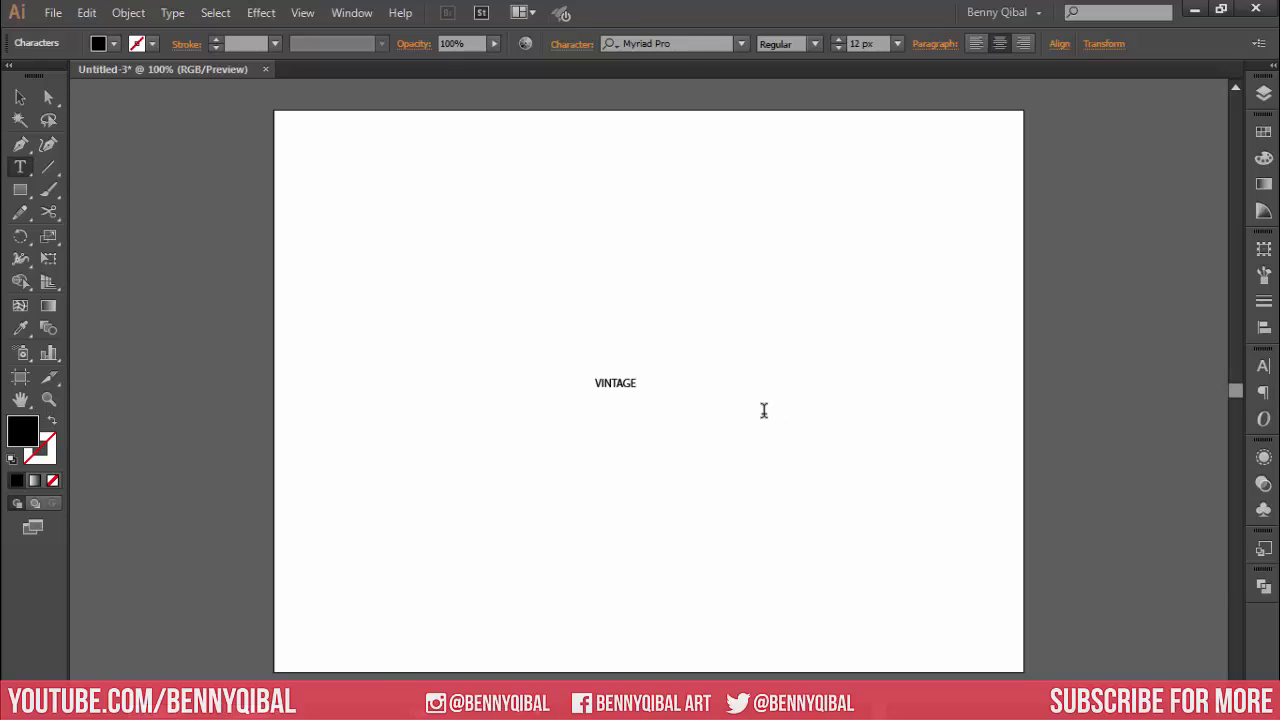
pyautogui.click(10, 90)
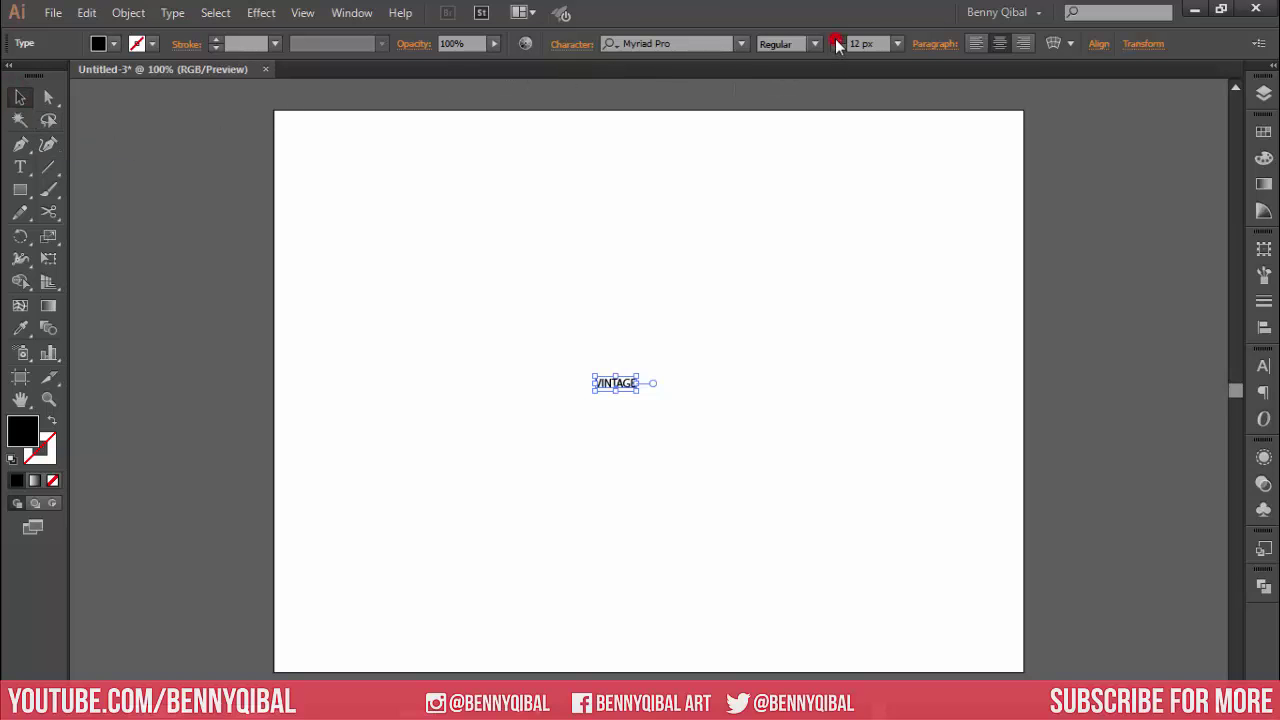
# Step: Set VINTAGE to 107 px in Stencil Std Bold
pyautogui.moveTo(837, 45); pyautogui.dragTo(837, 45)
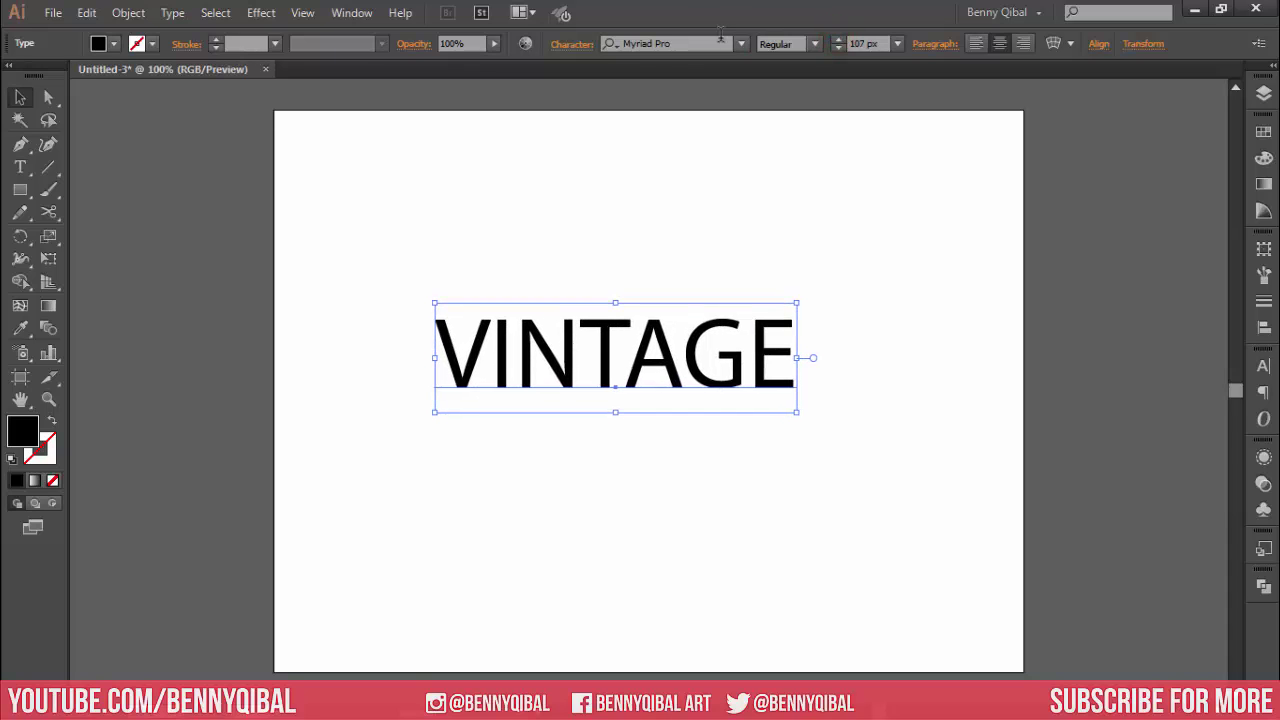
pyautogui.click(741, 45)
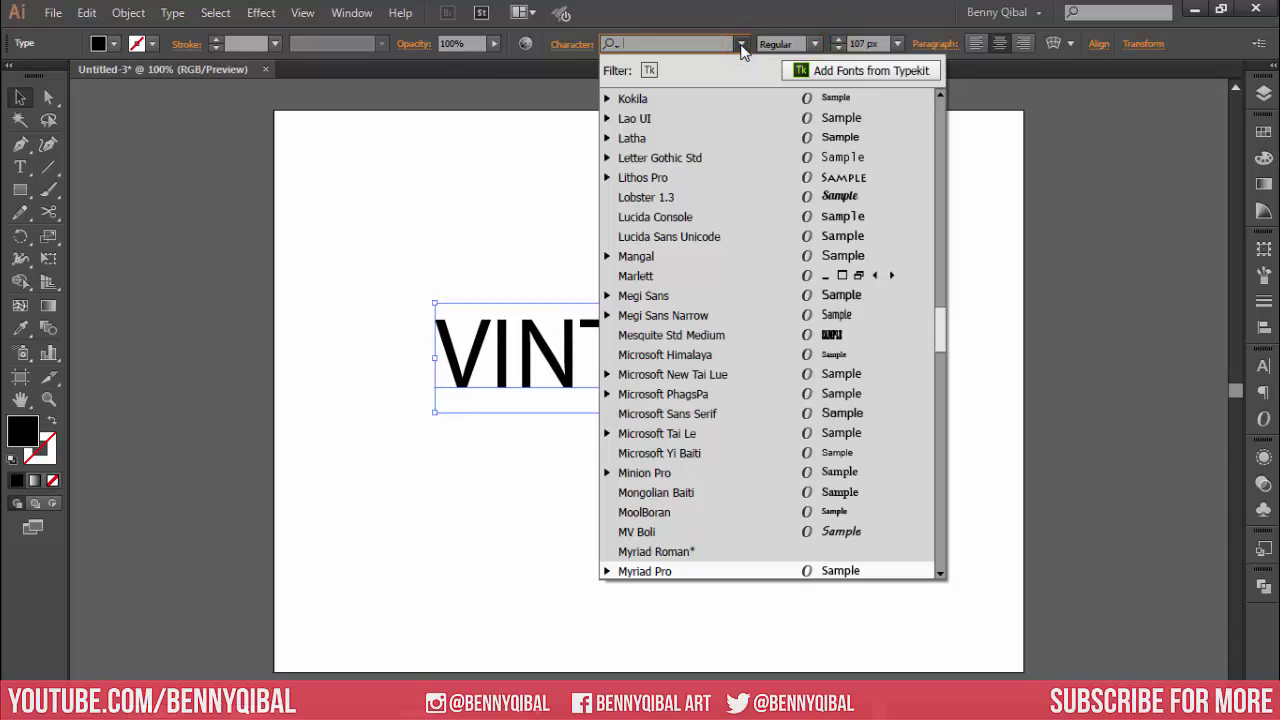
pyautogui.moveTo(941, 323); pyautogui.dragTo(946, 374)
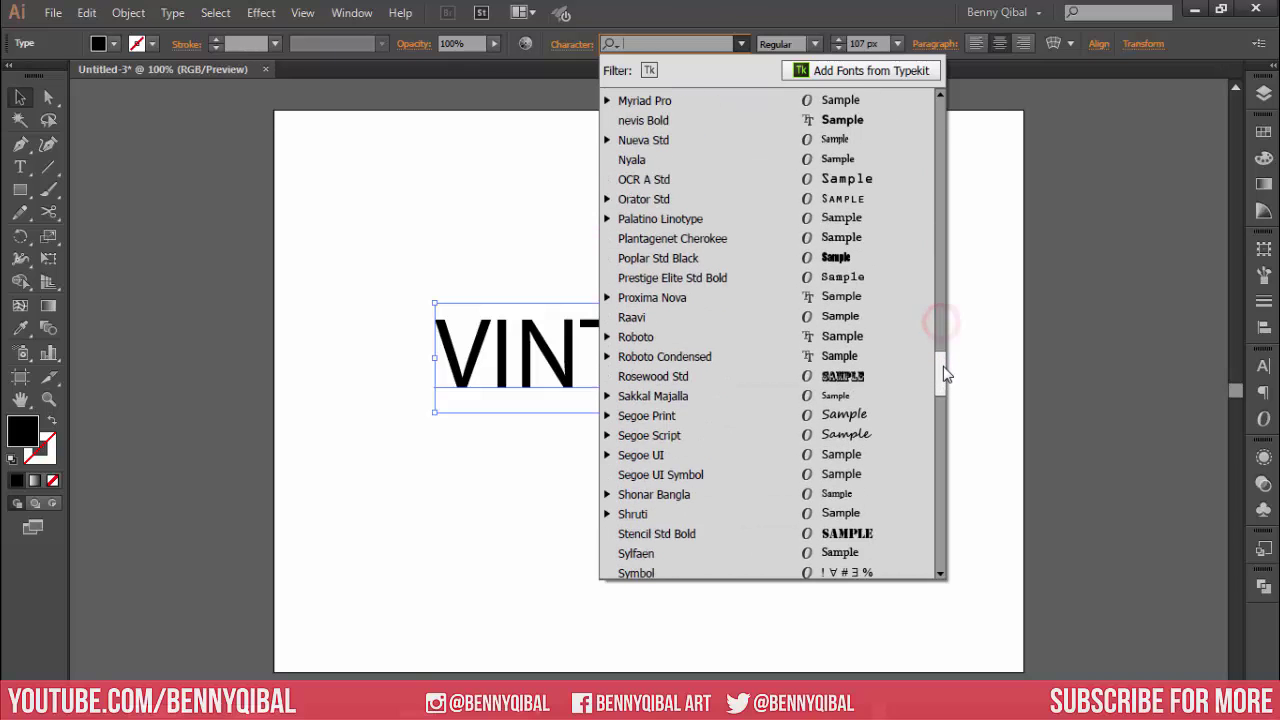
pyautogui.scroll(-2, 946, 372)
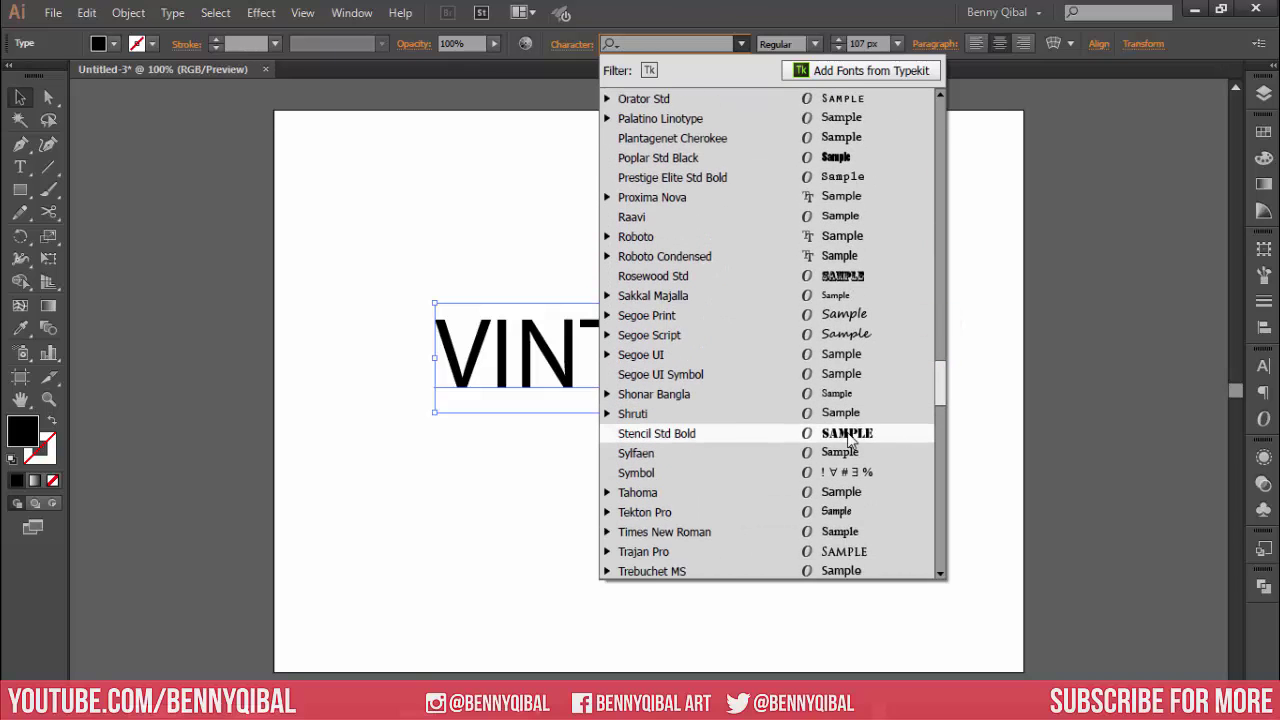
pyautogui.click(679, 437)
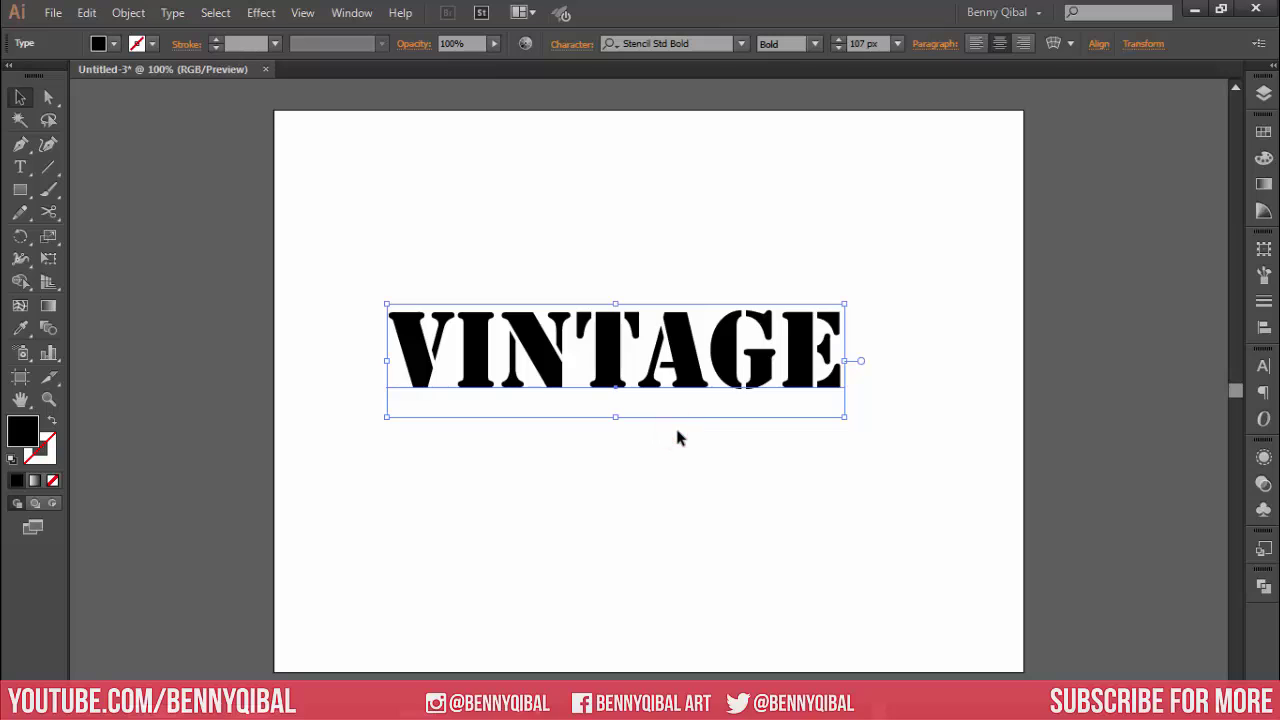
# Step: Centre VINTAGE horizontally on the artboard
pyautogui.click(1104, 46)
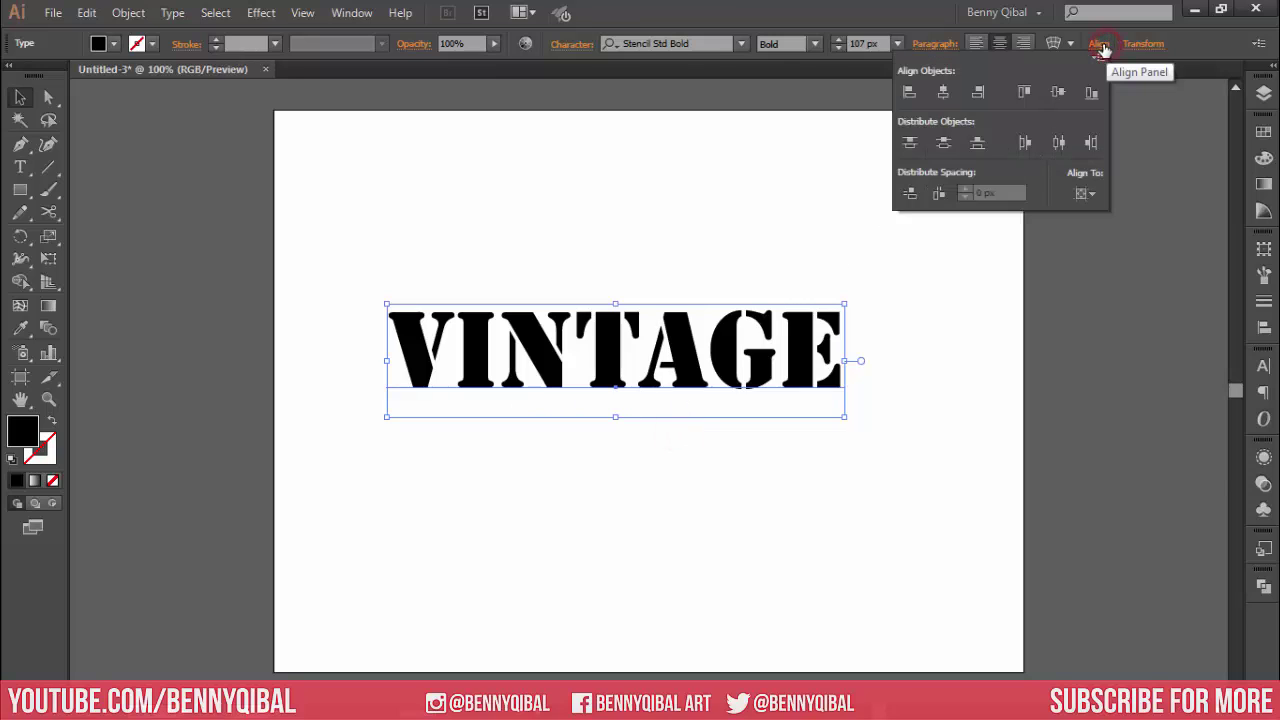
pyautogui.click(946, 94)
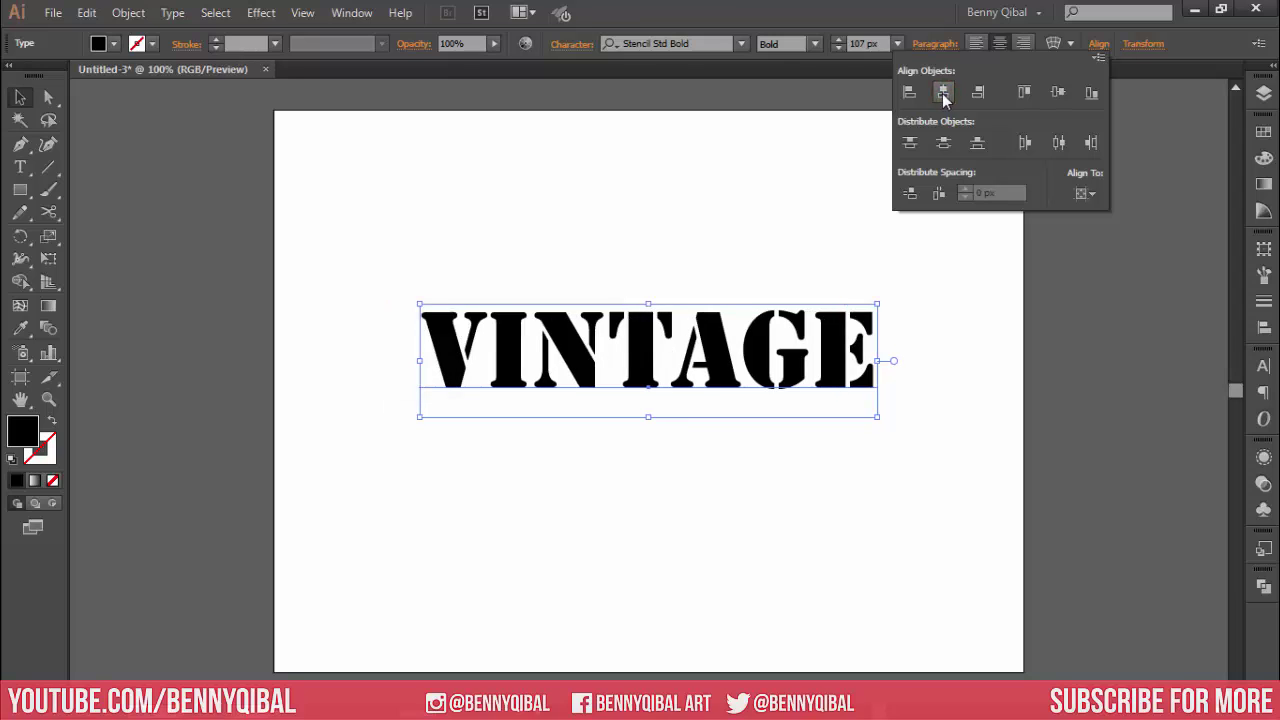
pyautogui.click(794, 177)
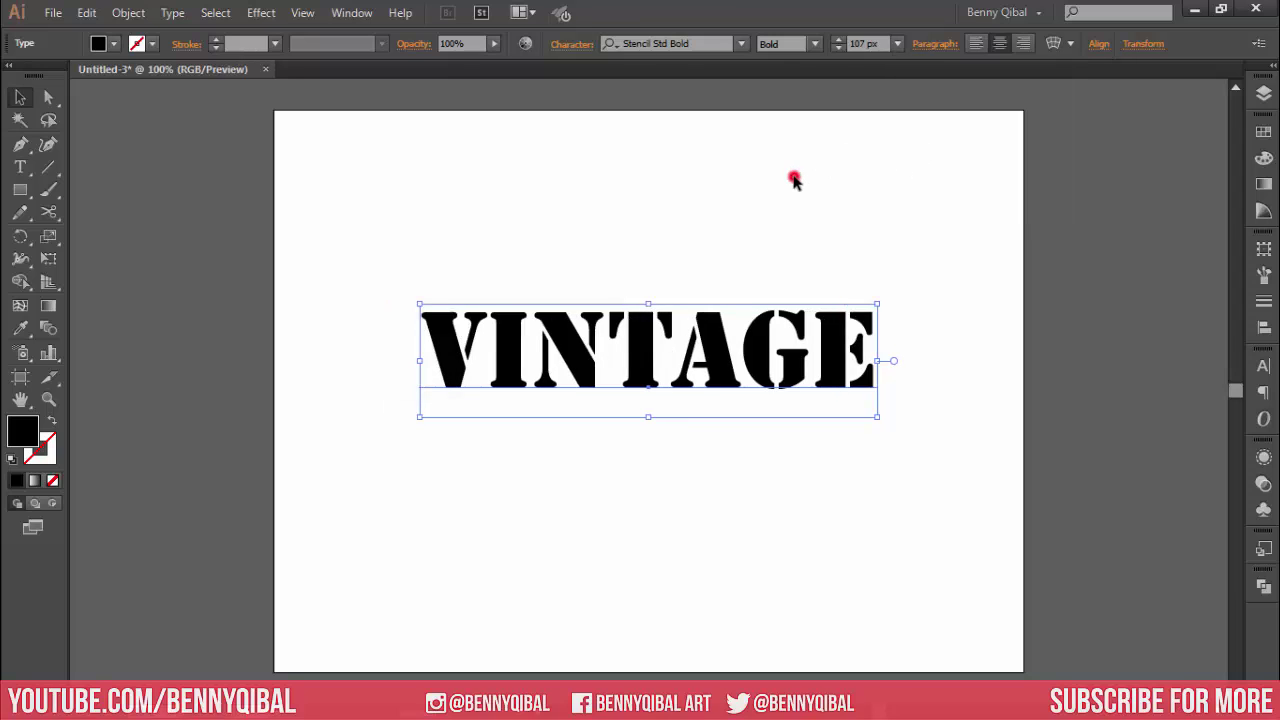
# Step: Warp VINTAGE with an Arc envelope at 28% bend
pyautogui.click(1069, 48)
pyautogui.click(1095, 62)
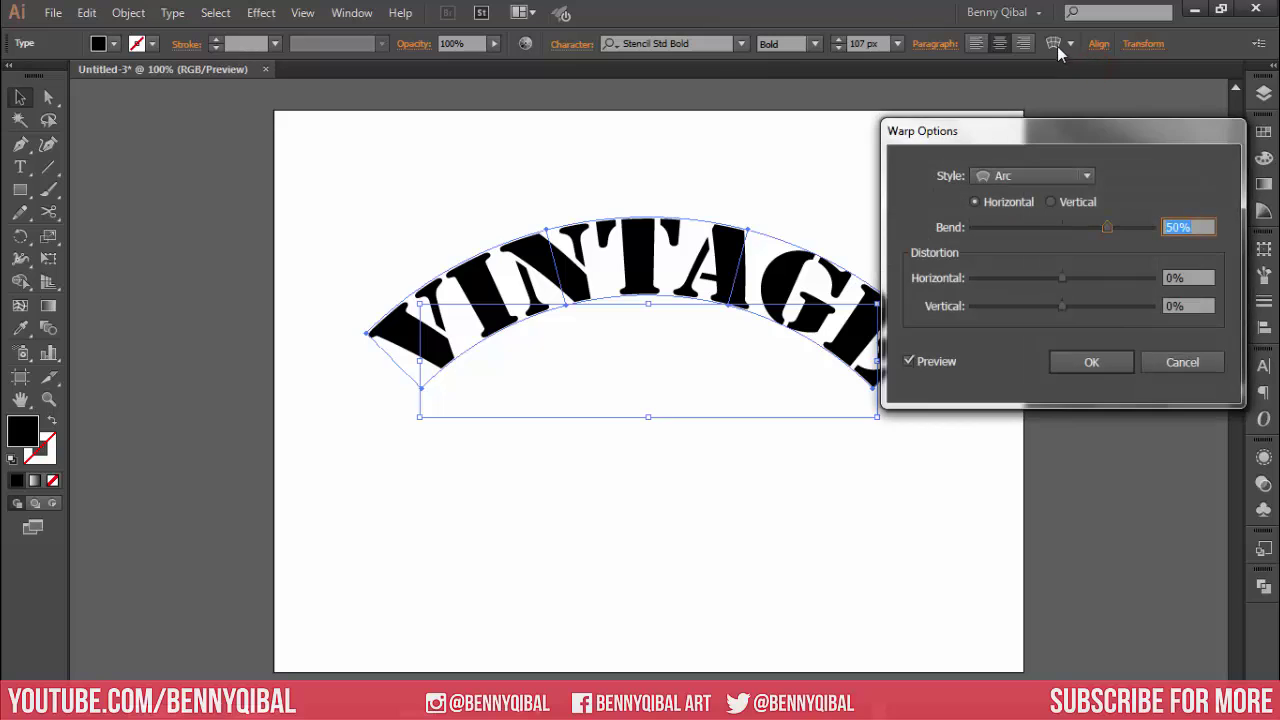
pyautogui.click(1032, 176)
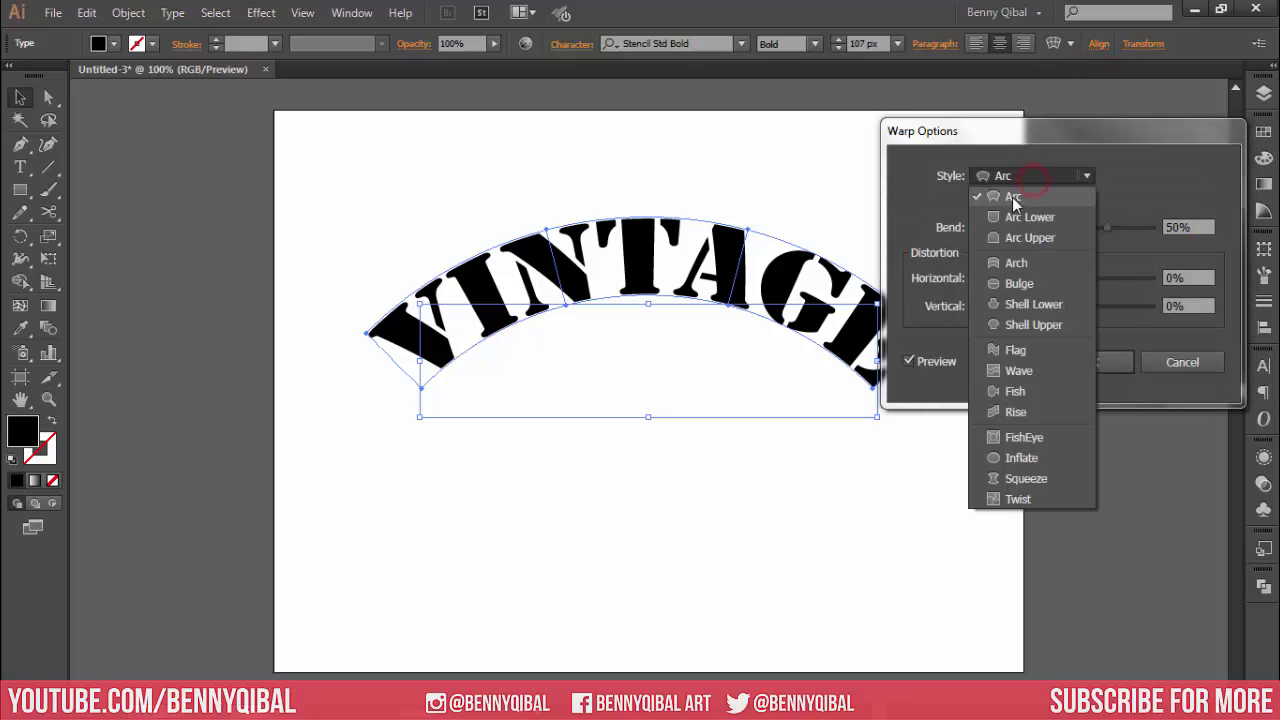
pyautogui.click(1146, 169)
pyautogui.moveTo(1105, 229); pyautogui.dragTo(1088, 228)
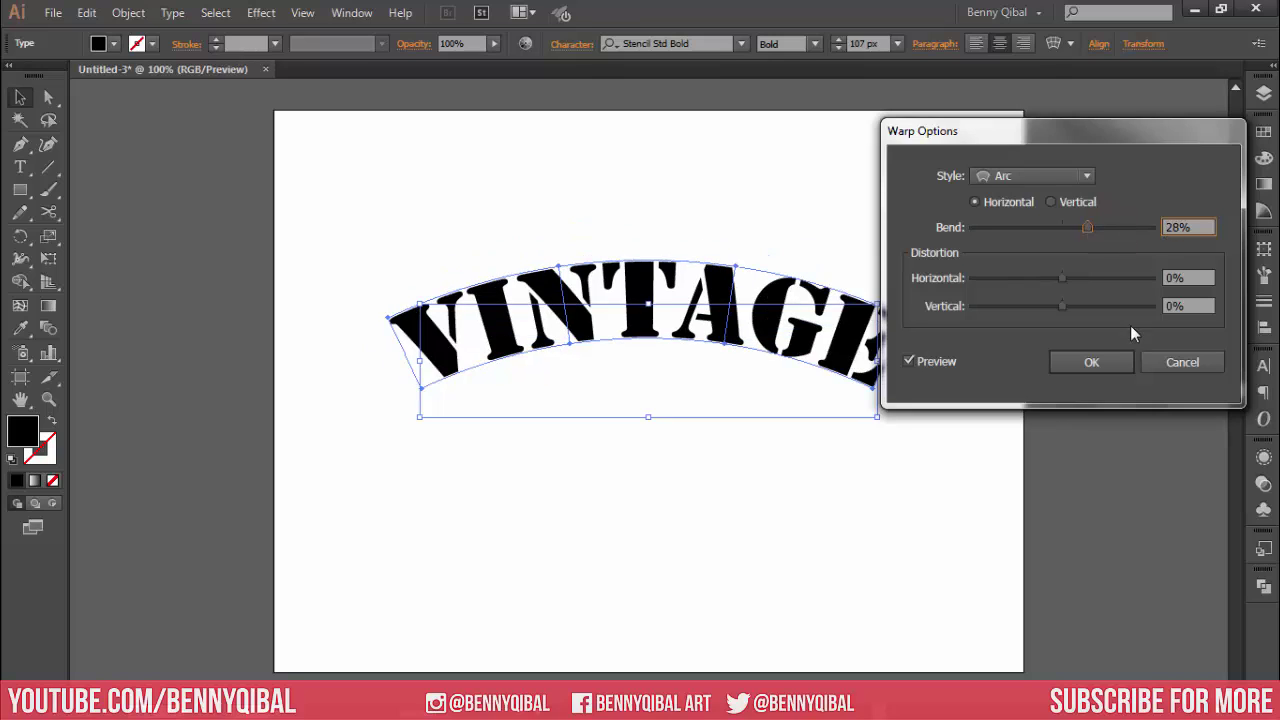
pyautogui.click(1101, 363)
pyautogui.click(964, 252)
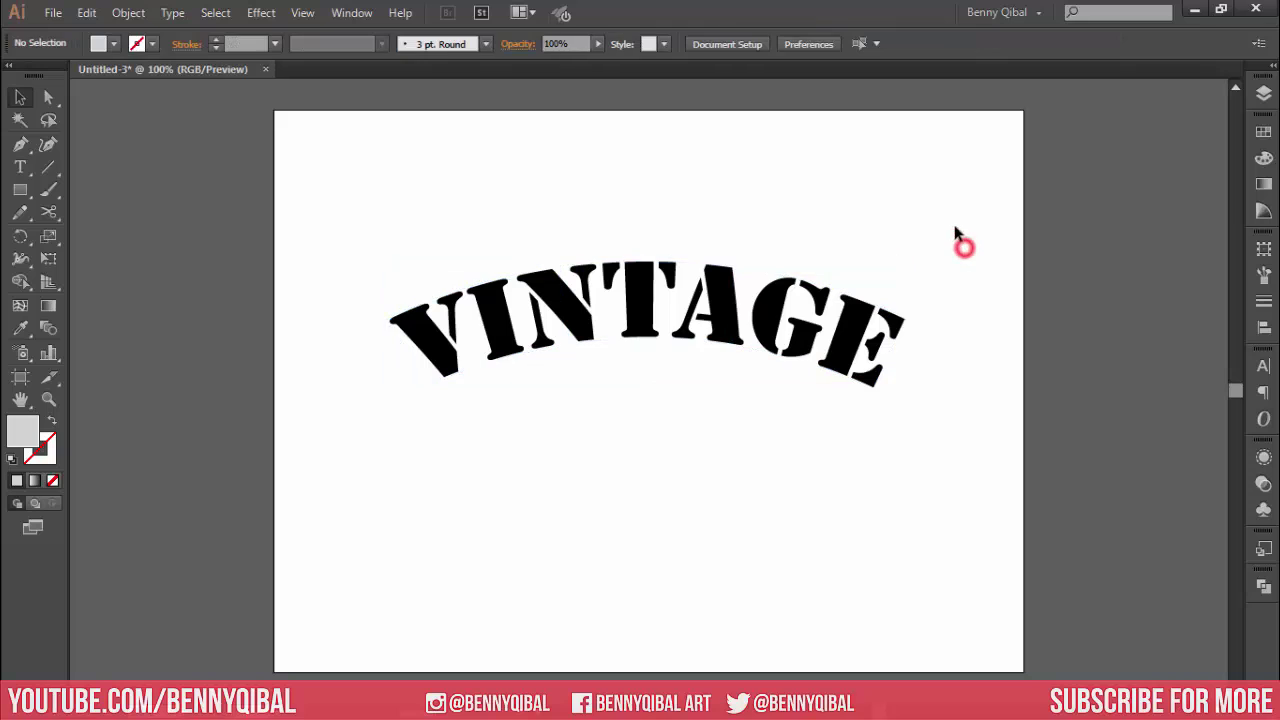
# Step: Expand the warped VINTAGE text, keeping Object and Fill checked
pyautogui.click(845, 315)
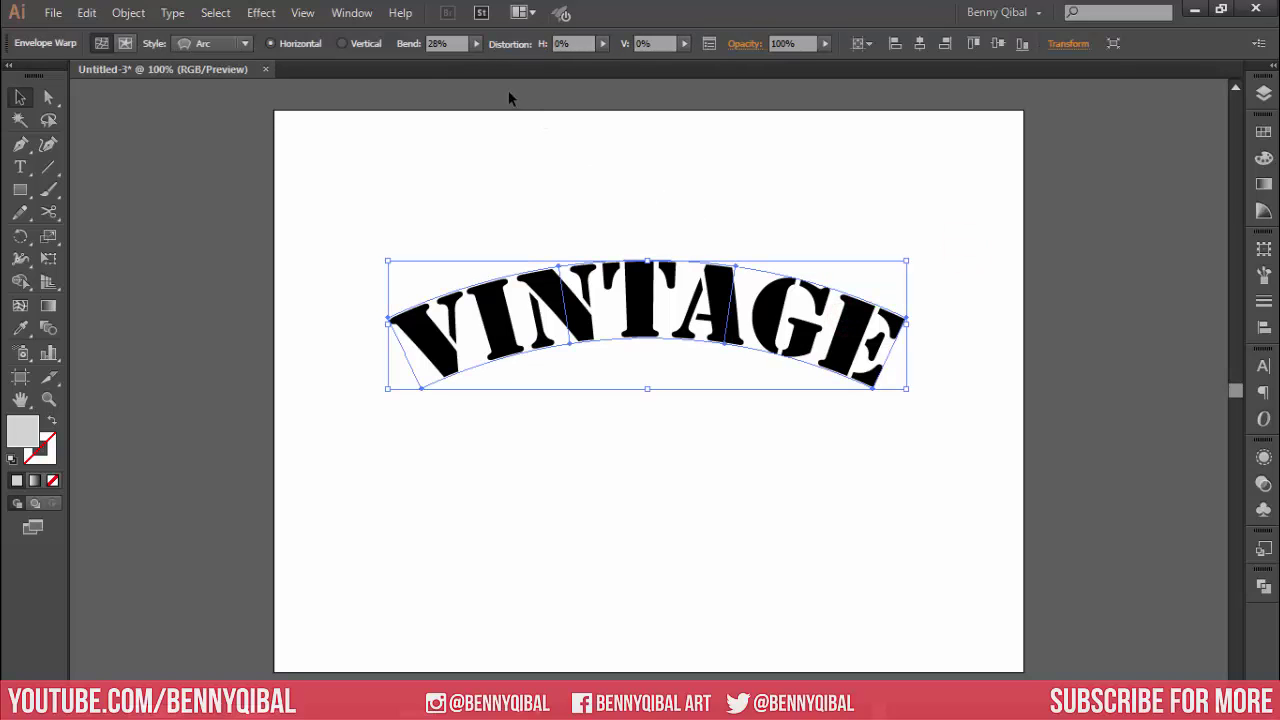
pyautogui.click(128, 13)
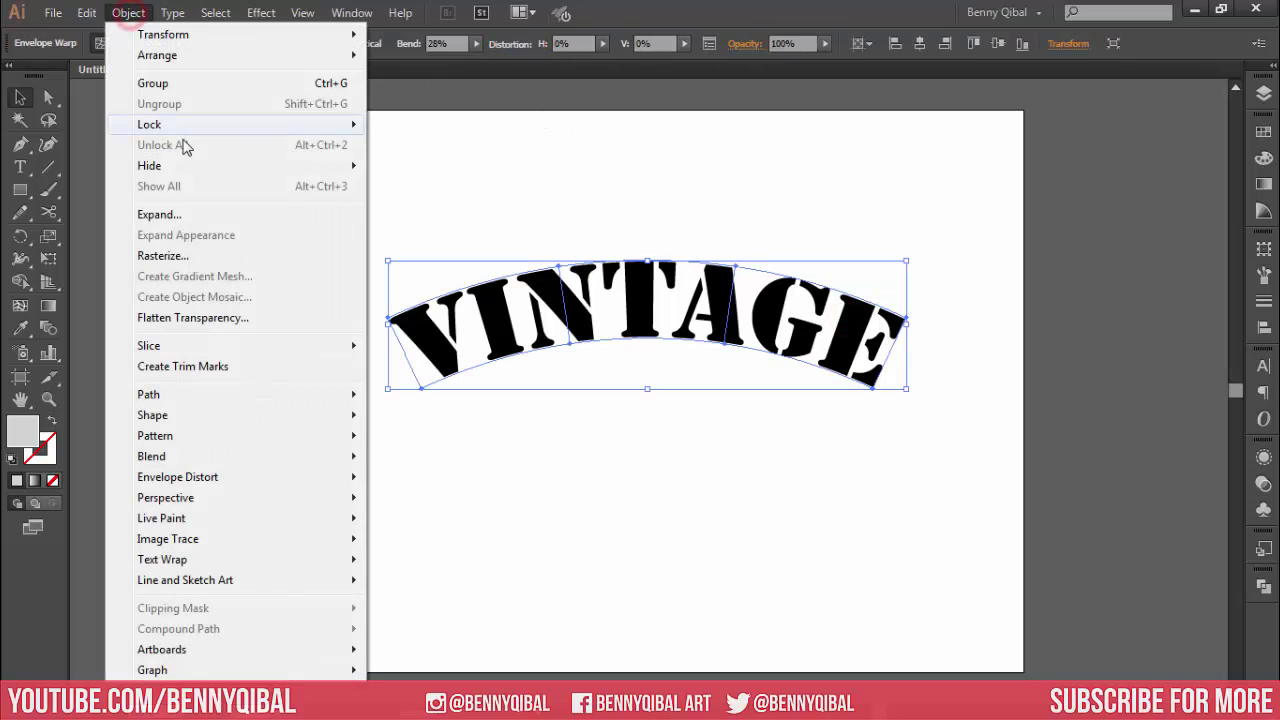
pyautogui.click(204, 218)
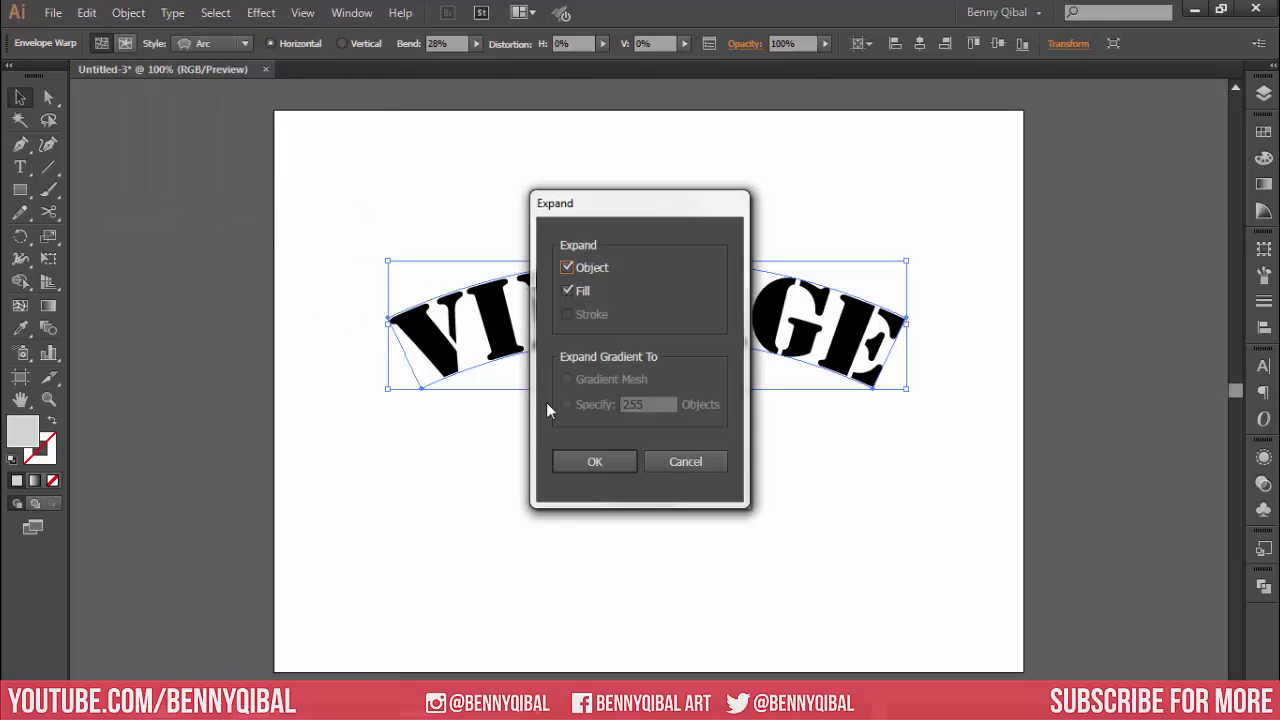
pyautogui.click(585, 463)
pyautogui.click(635, 449)
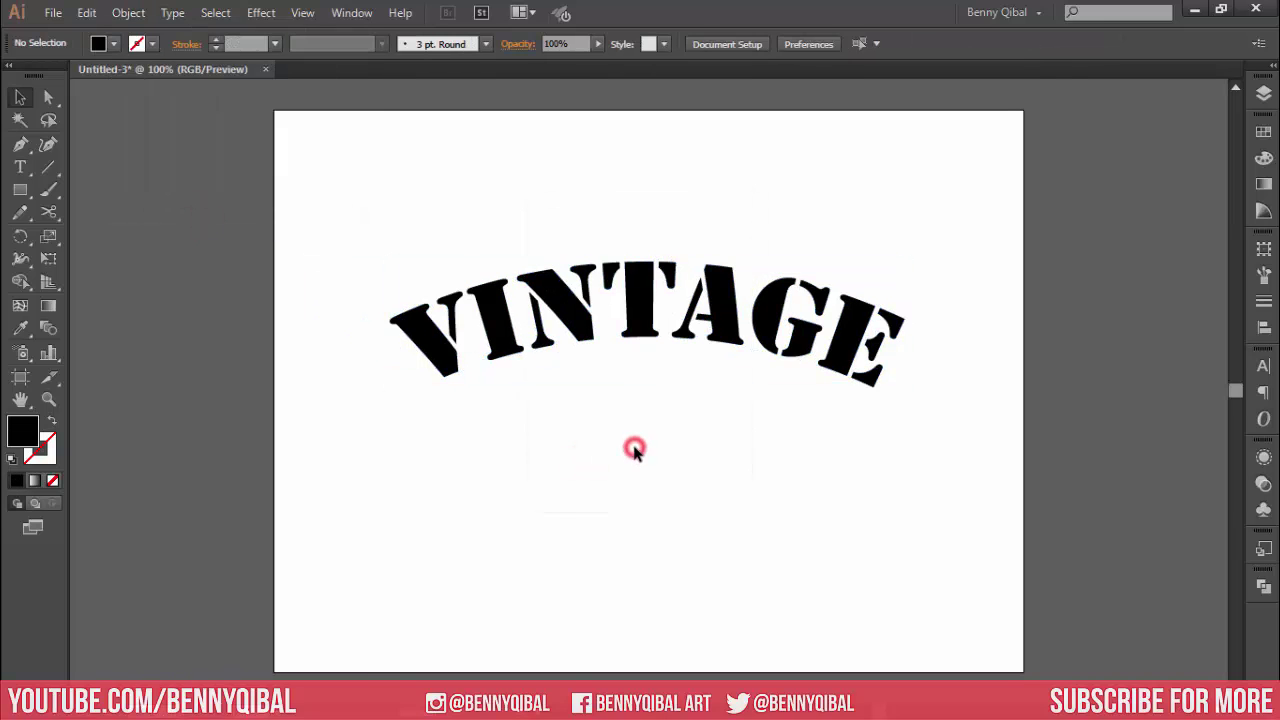
# Step: Zoom in and select the expanded VINTAGE letter group
pyautogui.hotkey('ctrl', '+')
pyautogui.hscroll(2, 651, 297)
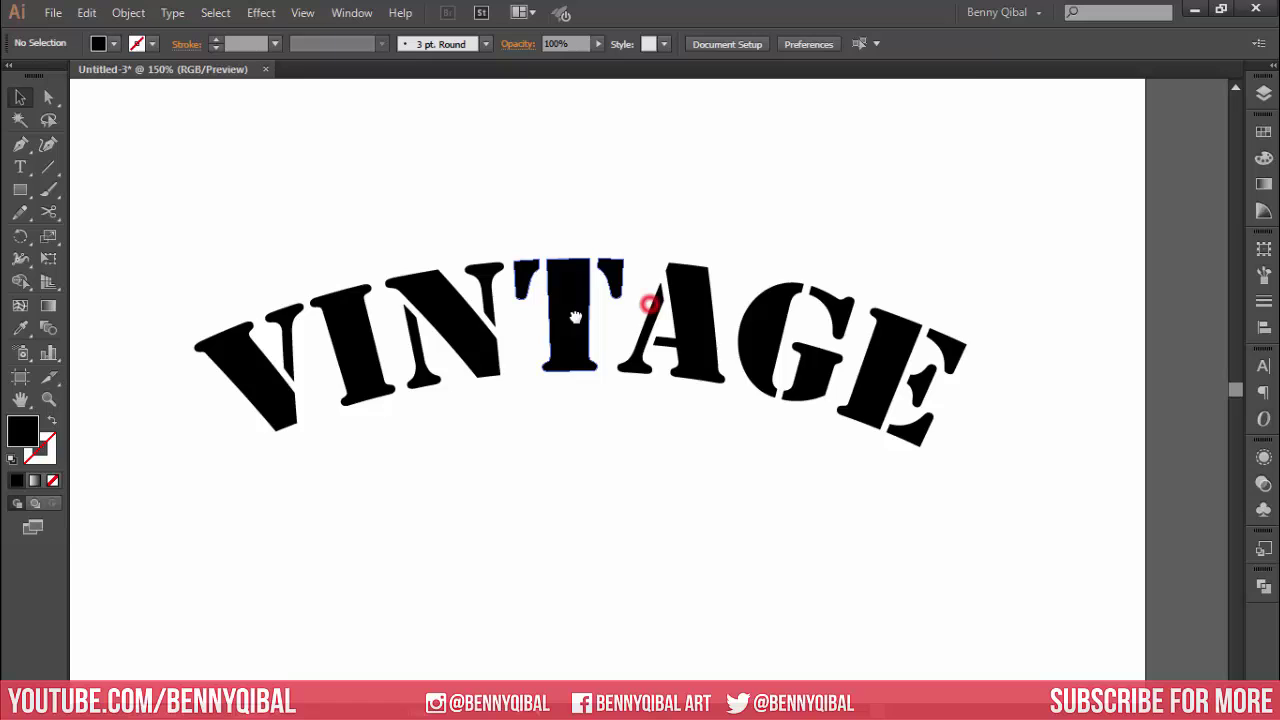
pyautogui.click(550, 262)
pyautogui.scroll(1, 586, 334)
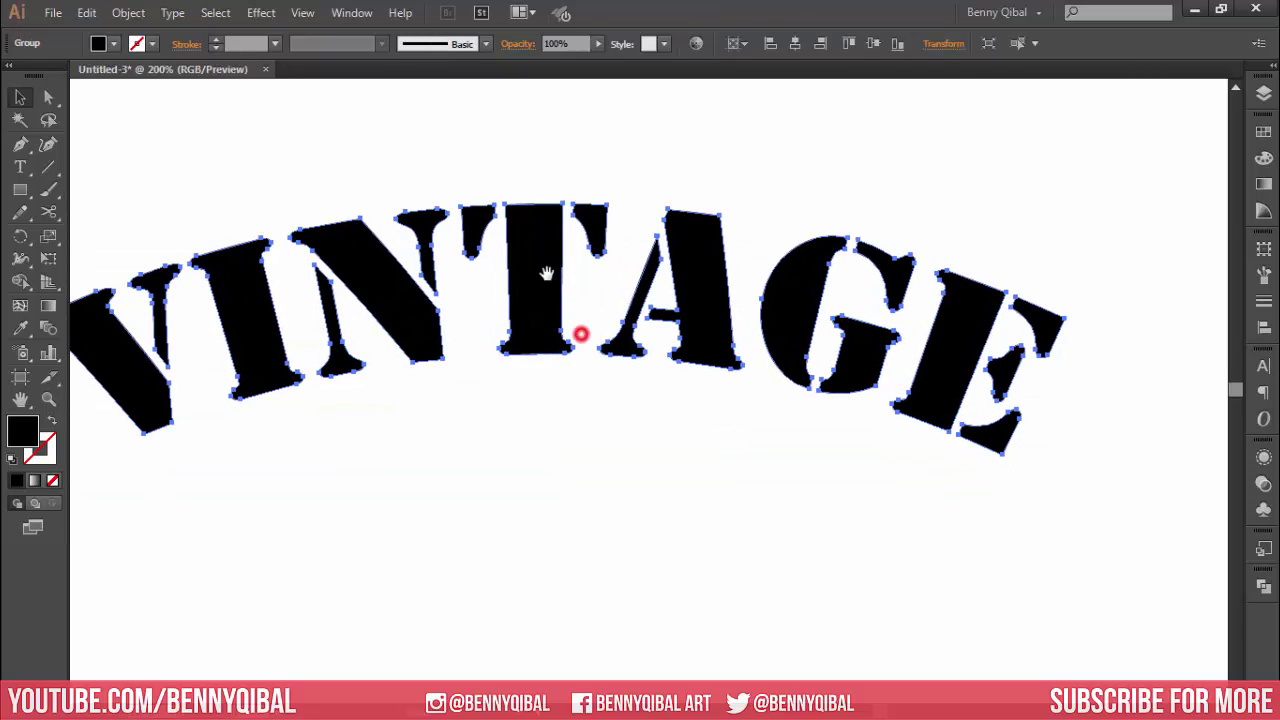
pyautogui.click(128, 12)
pyautogui.moveTo(86, 12)
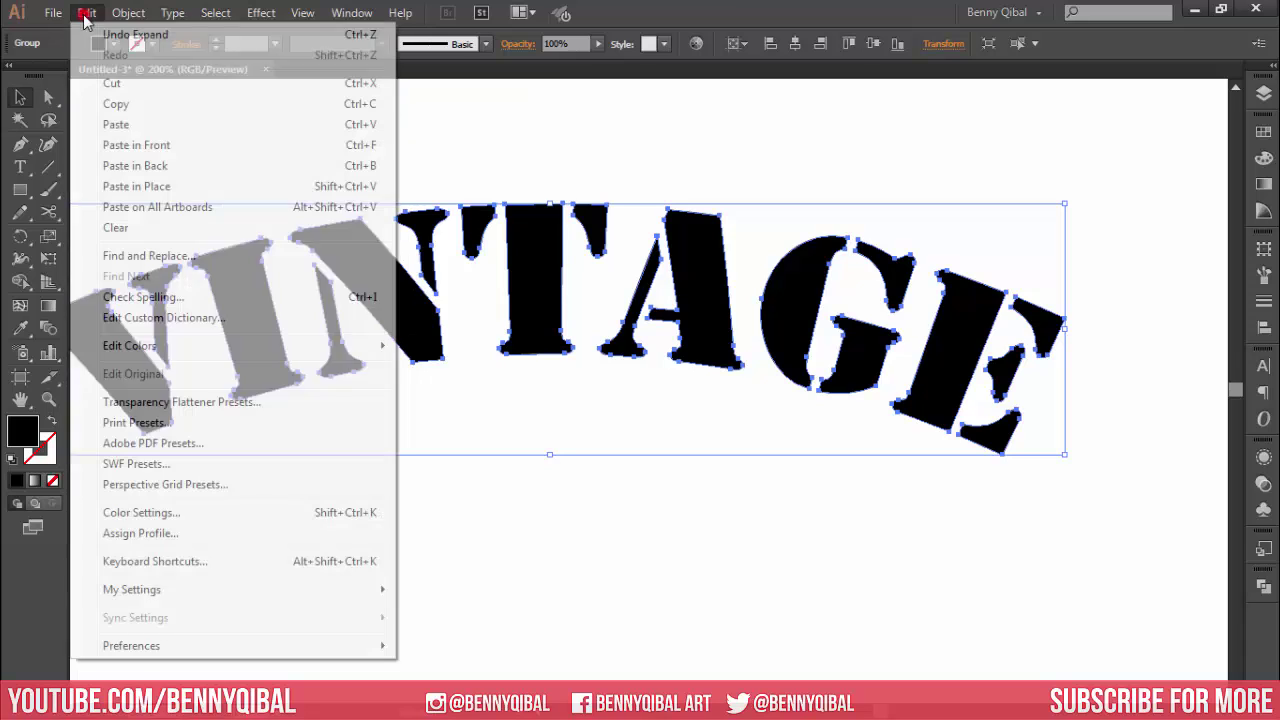
# Step: Paste a copy behind VINTAGE and nudge it right, down, and back left
pyautogui.click(150, 166)
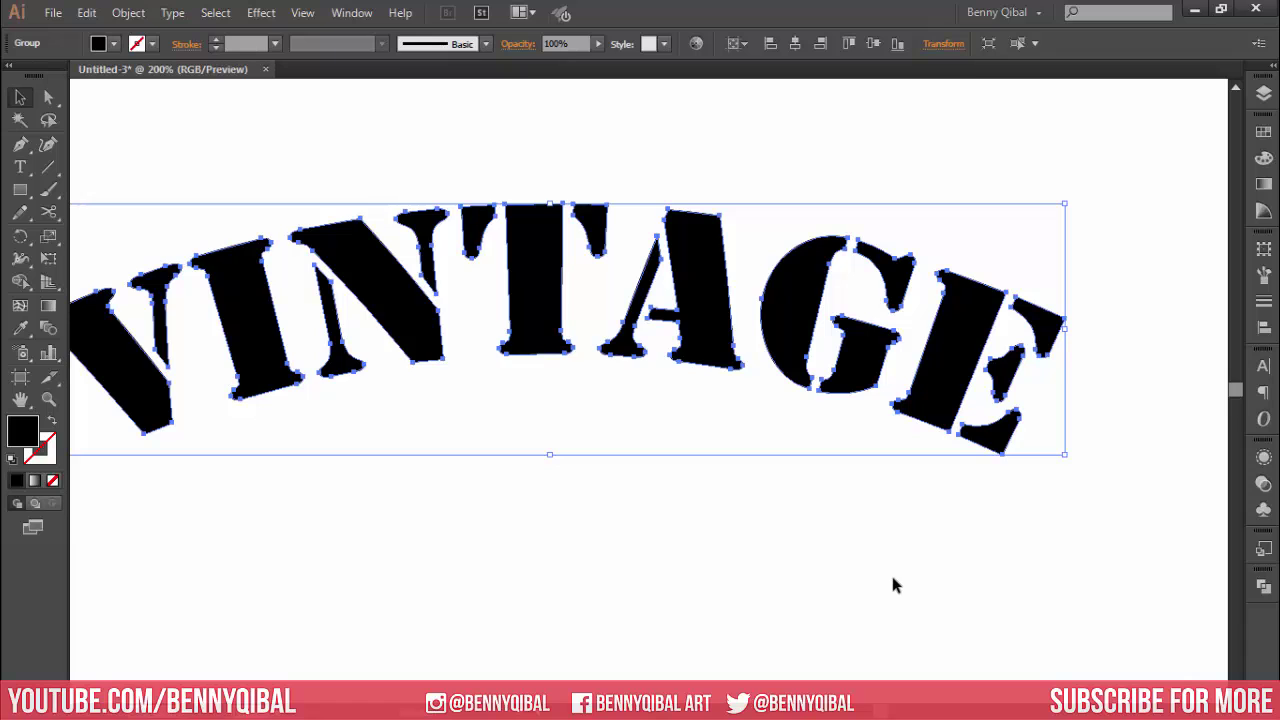
pyautogui.press('Right')
pyautogui.press('Right')
pyautogui.press('Right')
pyautogui.press('Down')
pyautogui.press('Down')
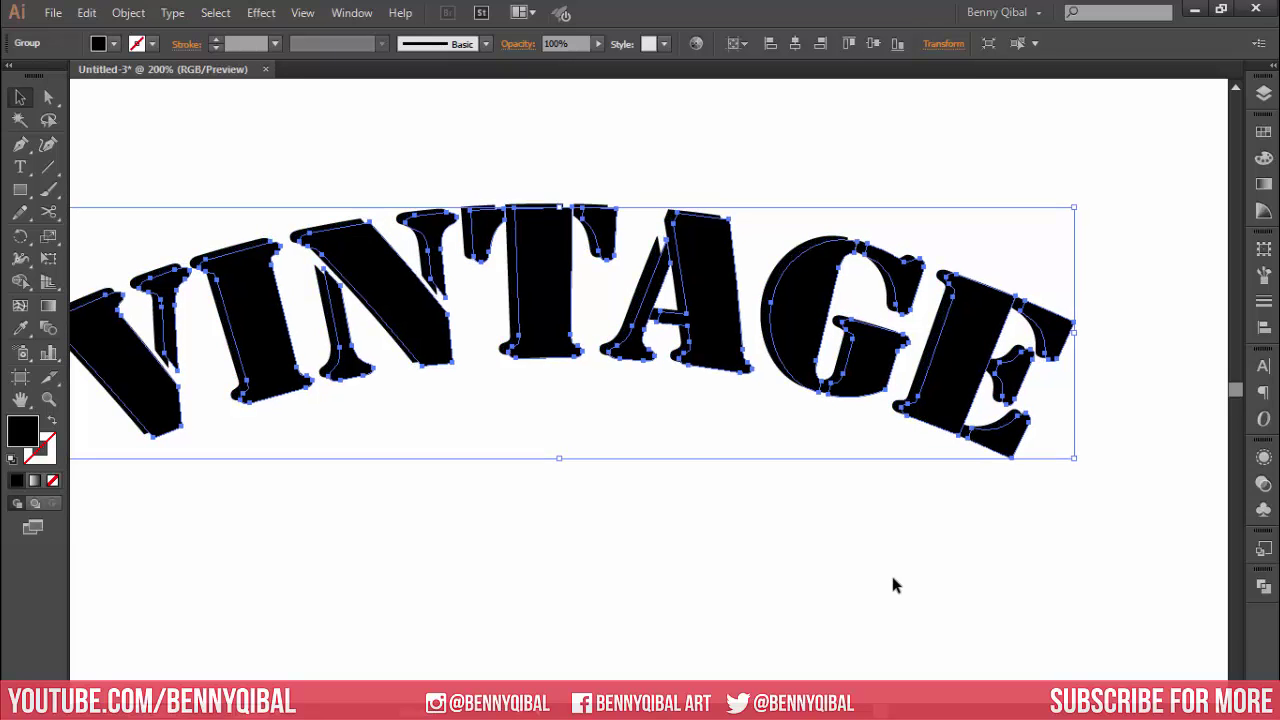
pyautogui.press('Down')
pyautogui.press('Down')
pyautogui.press('Down')
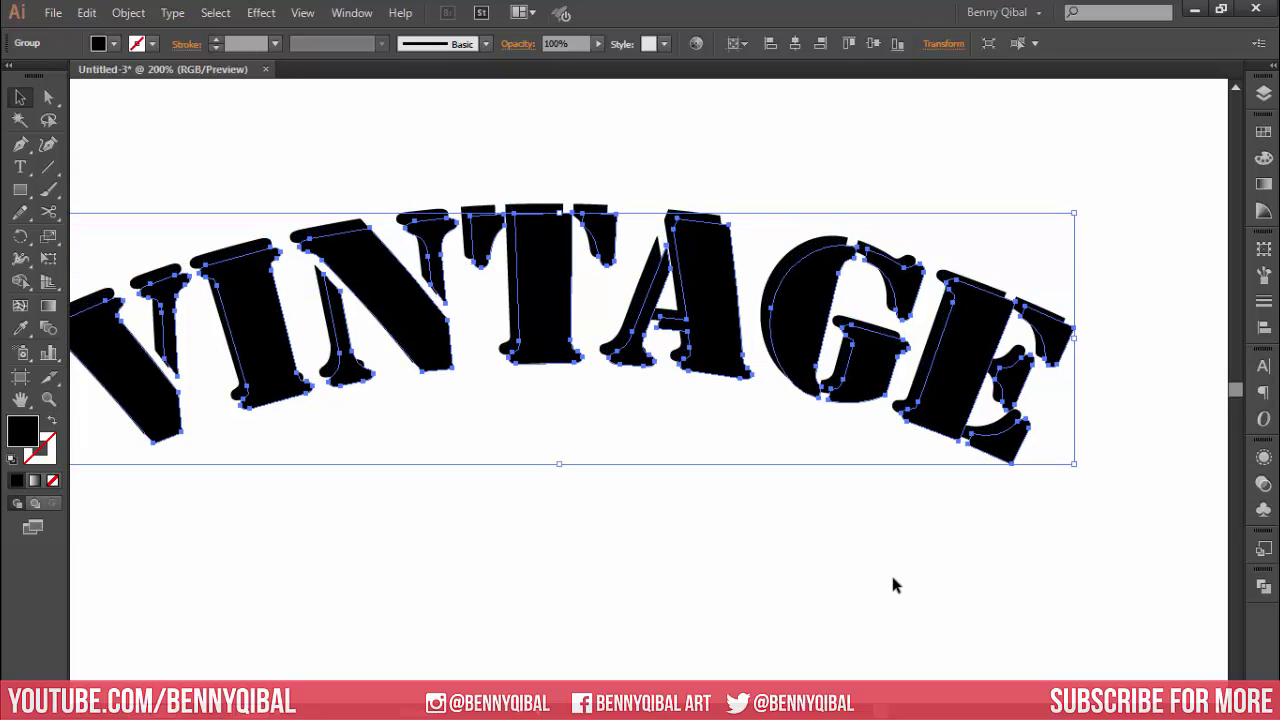
pyautogui.press('Left')
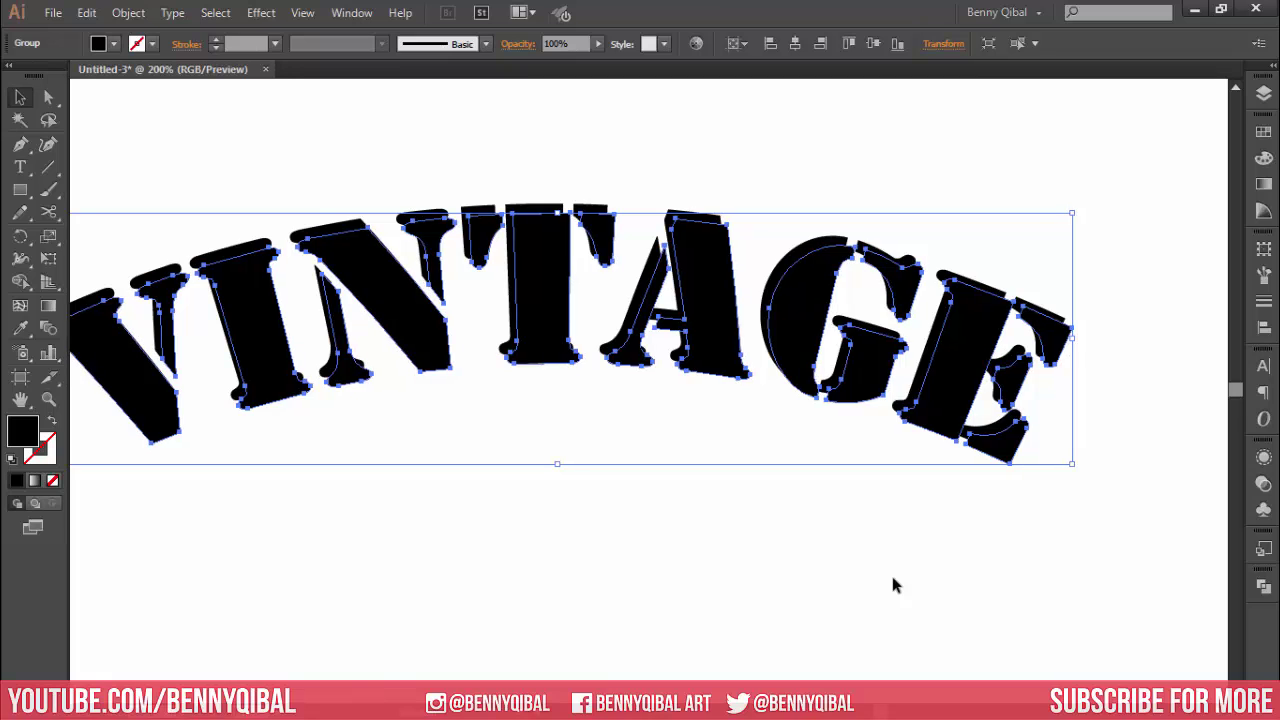
# Step: Reselect the VINTAGE lettering group, panning to bring G and E into view
pyautogui.click(877, 572)
pyautogui.scroll(1, 914, 448)
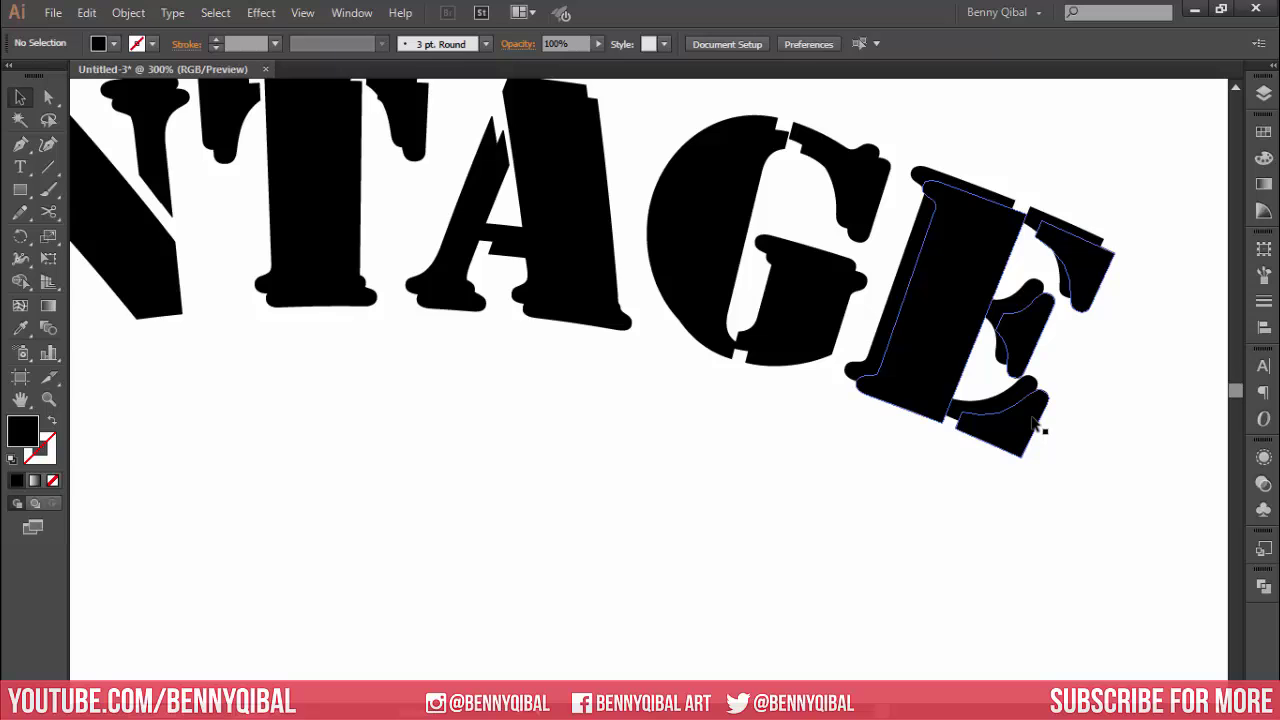
pyautogui.click(1038, 428)
pyautogui.scroll(1, 907, 332)
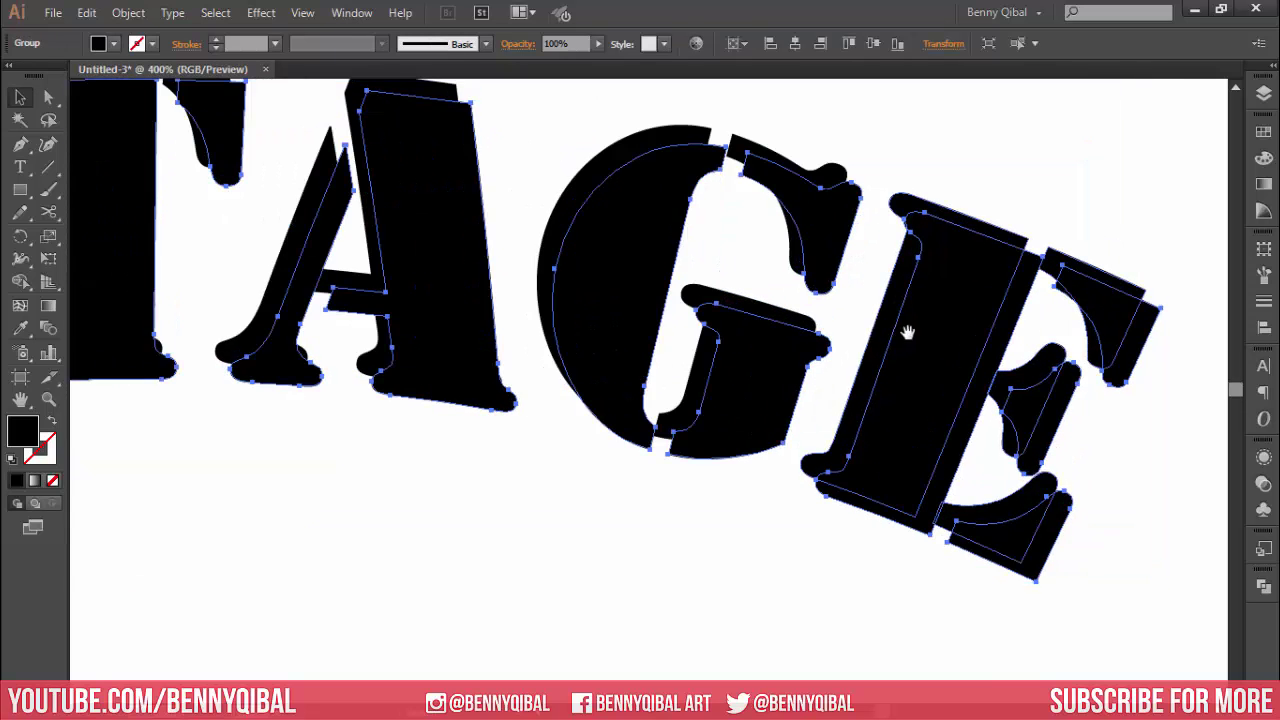
pyautogui.moveTo(907, 332); pyautogui.dragTo(834, 336)
pyautogui.click(1024, 272)
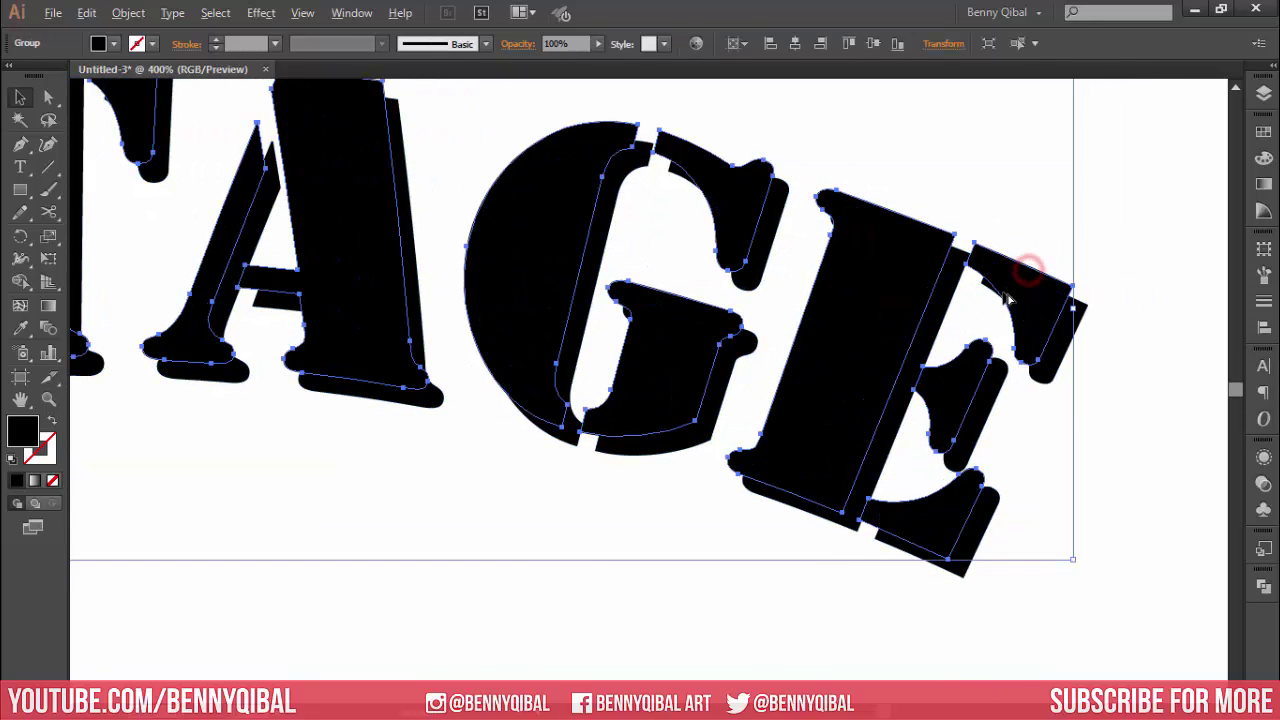
pyautogui.scroll(1, 1005, 298)
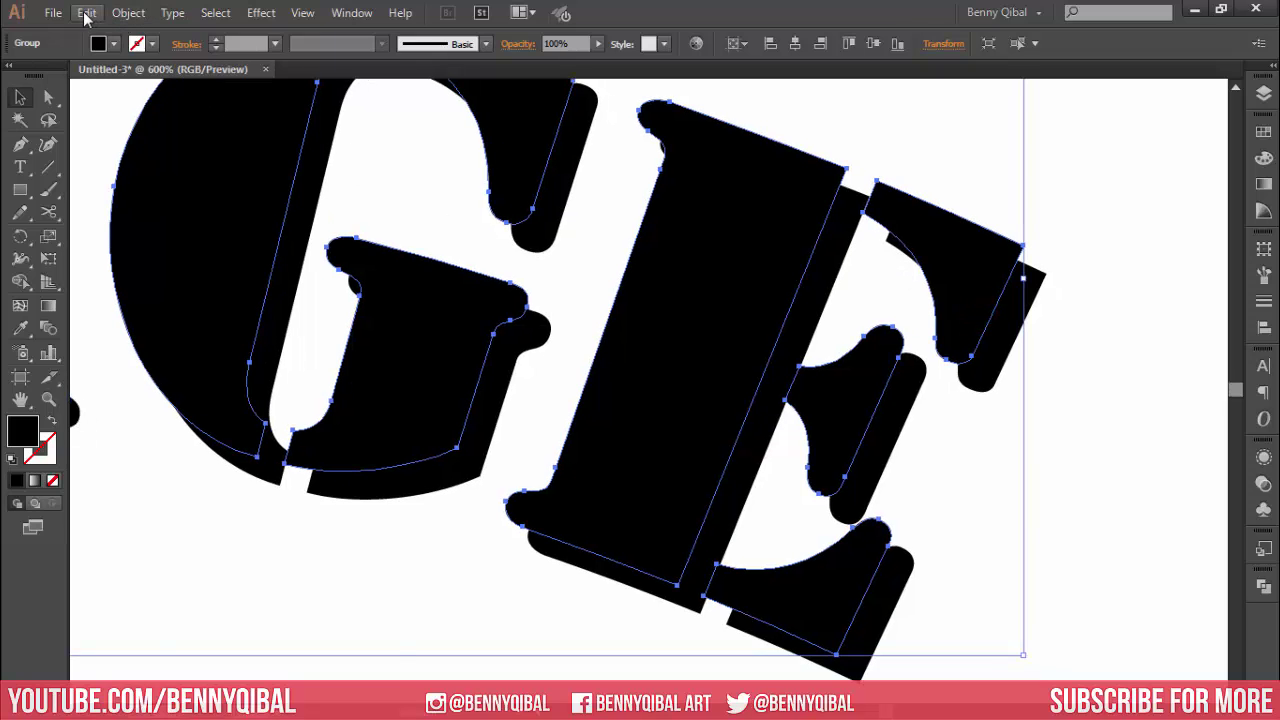
# Step: Copy the lettering and paste a duplicate in front of the original
pyautogui.click(87, 12)
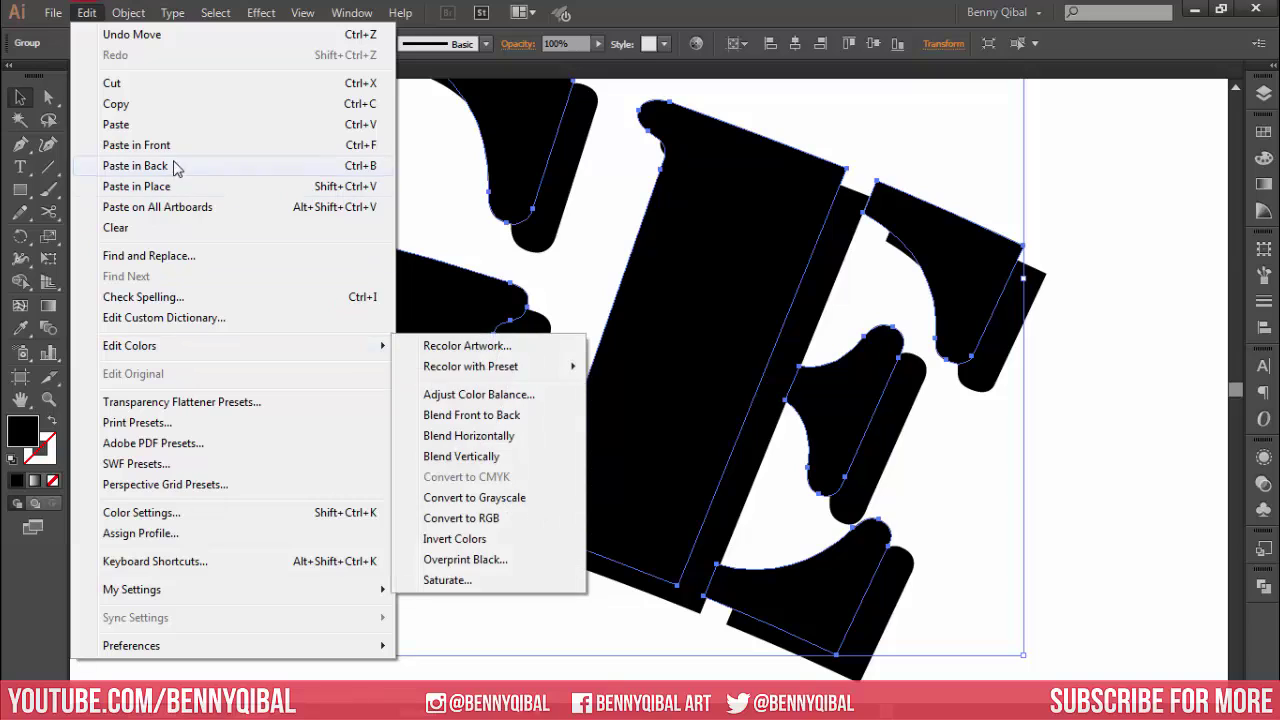
pyautogui.click(180, 104)
pyautogui.click(87, 12)
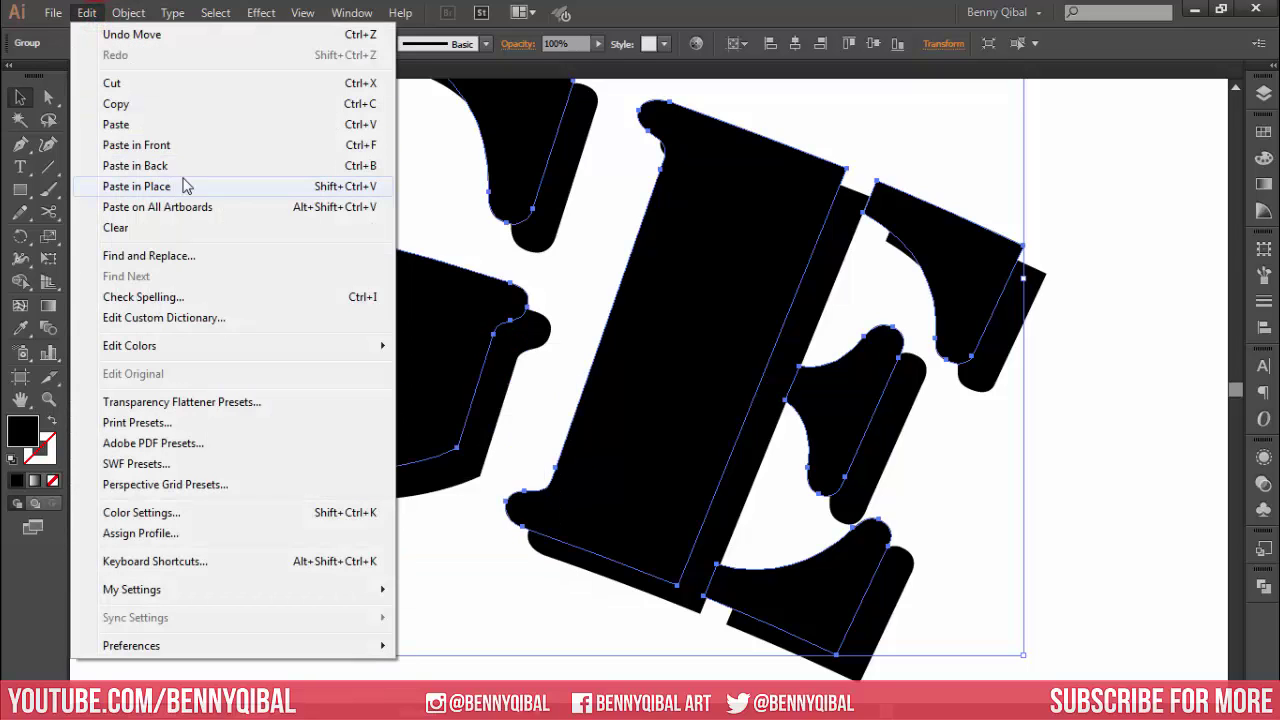
pyautogui.click(140, 145)
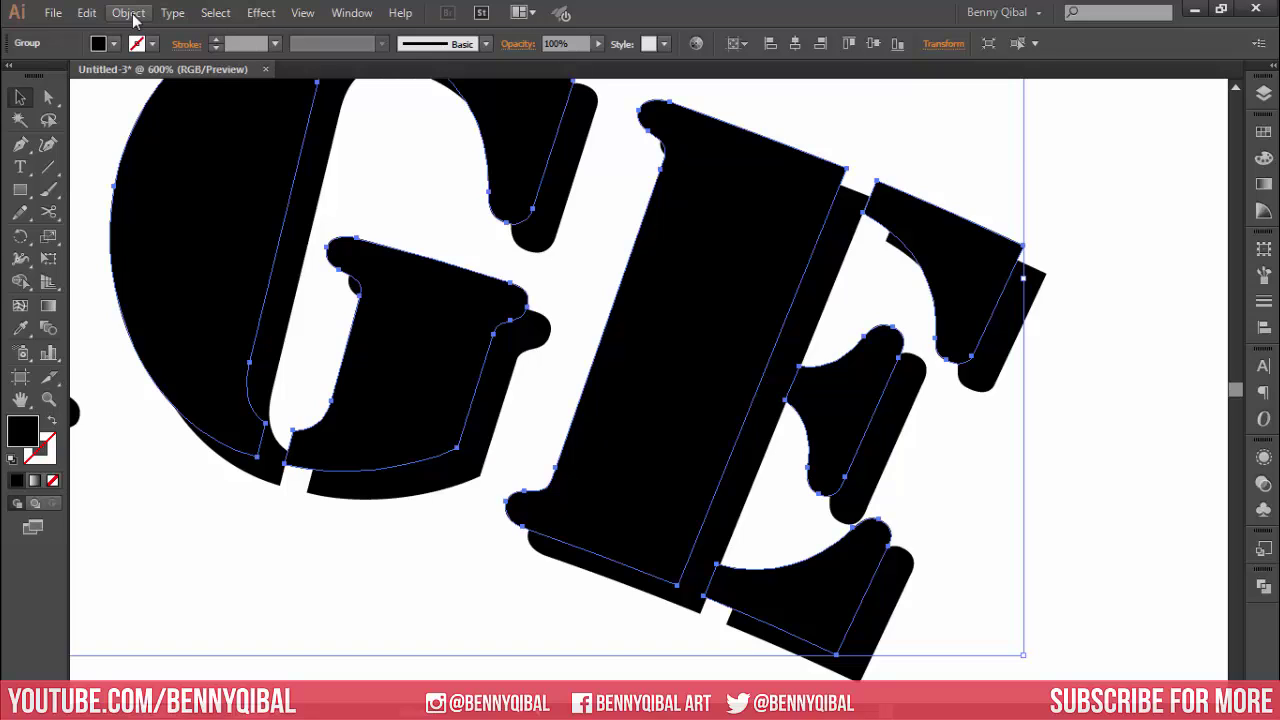
# Step: Offset the selected letter paths outward by 2 px
pyautogui.click(133, 20)
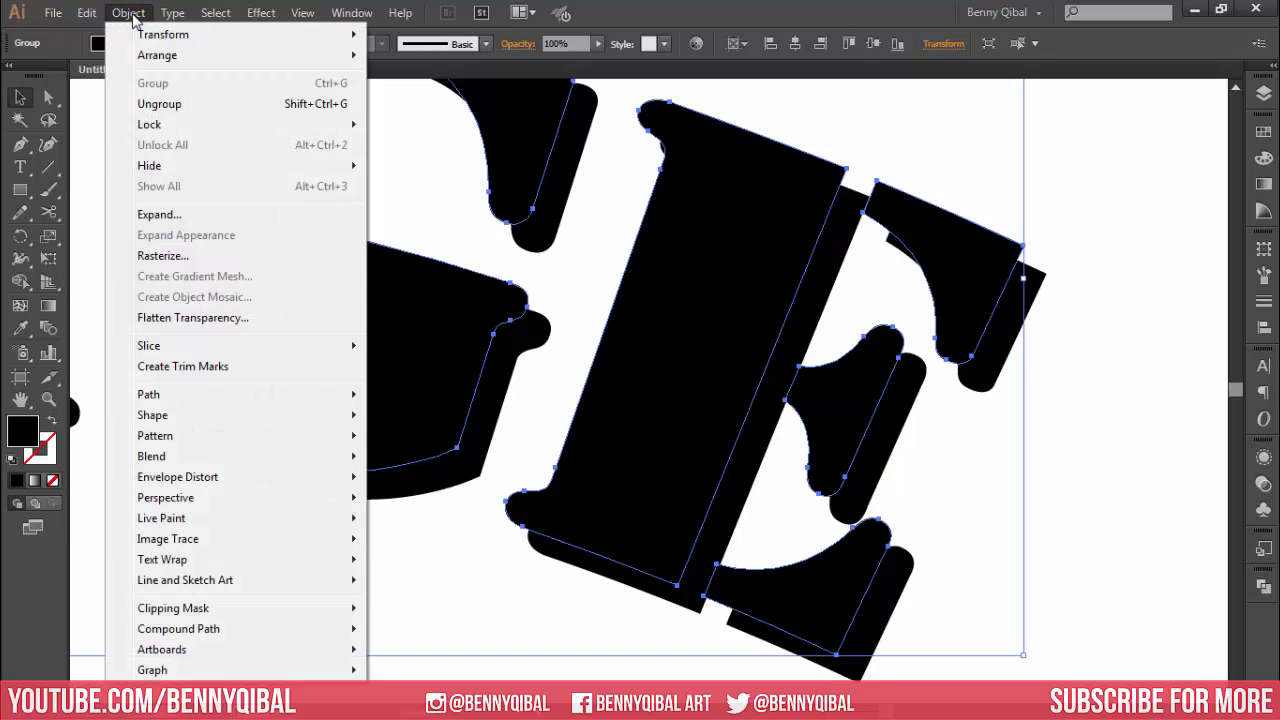
pyautogui.click(323, 396)
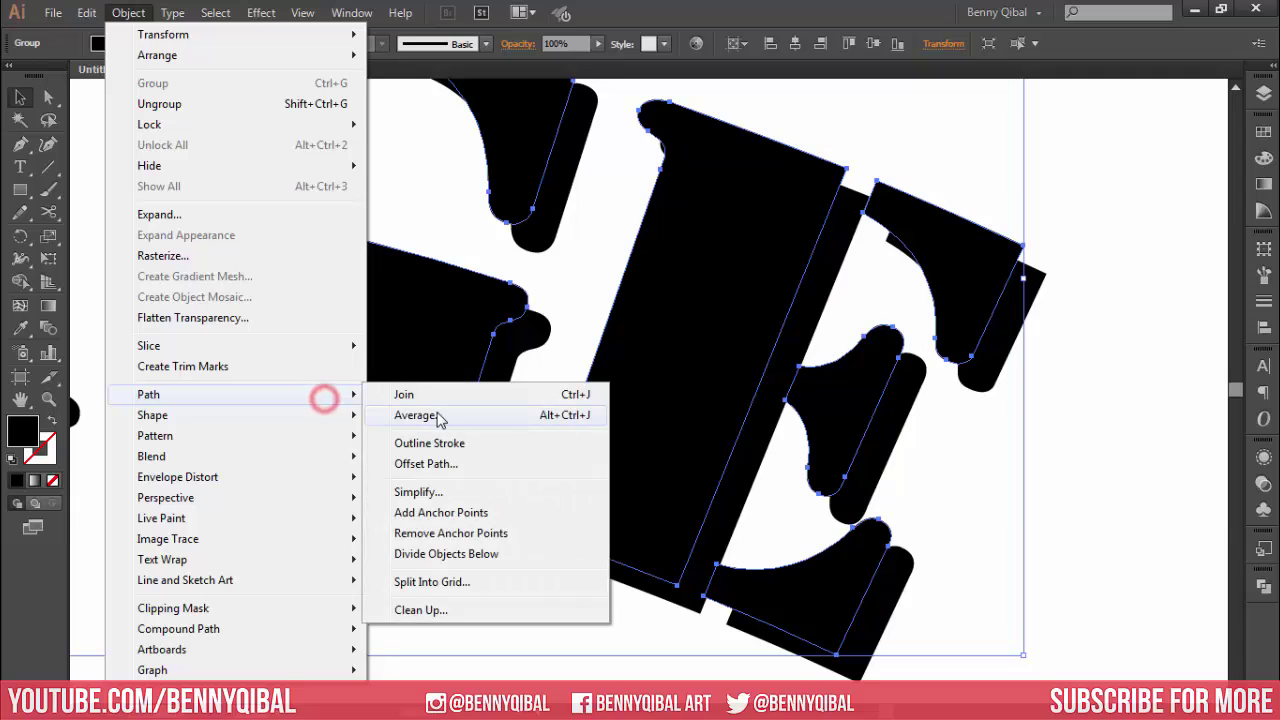
pyautogui.click(495, 468)
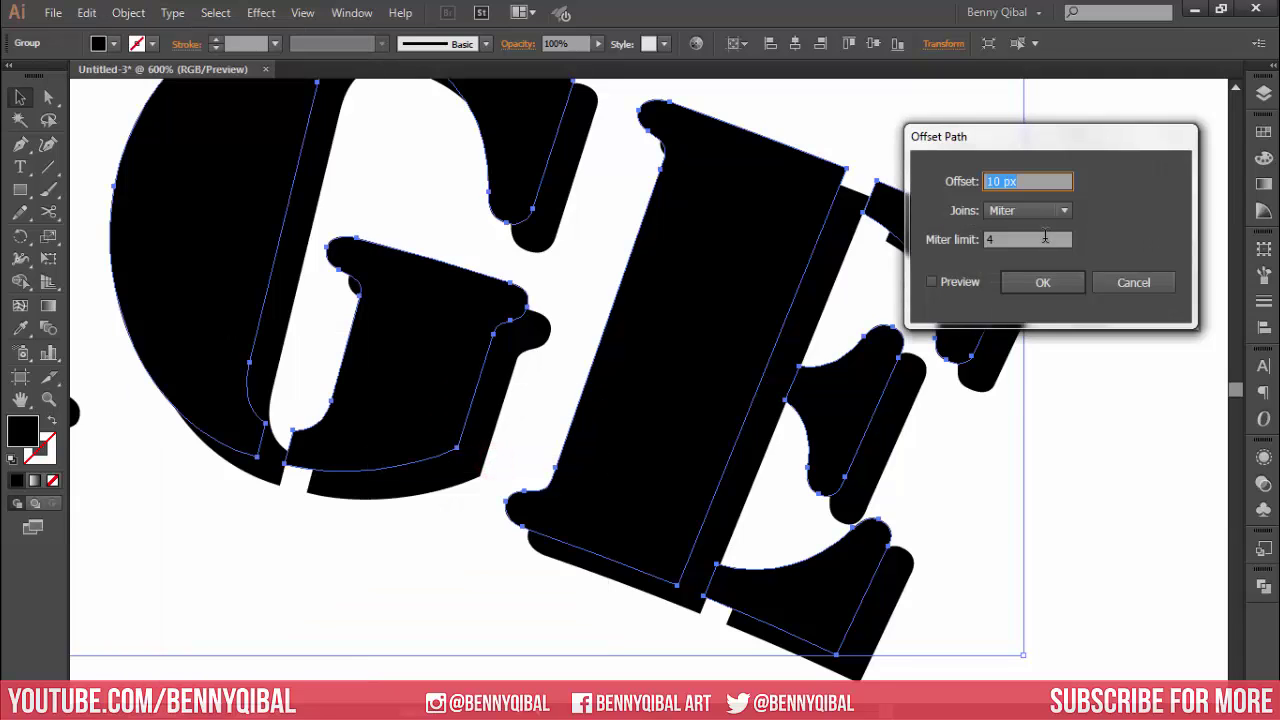
pyautogui.click(933, 282)
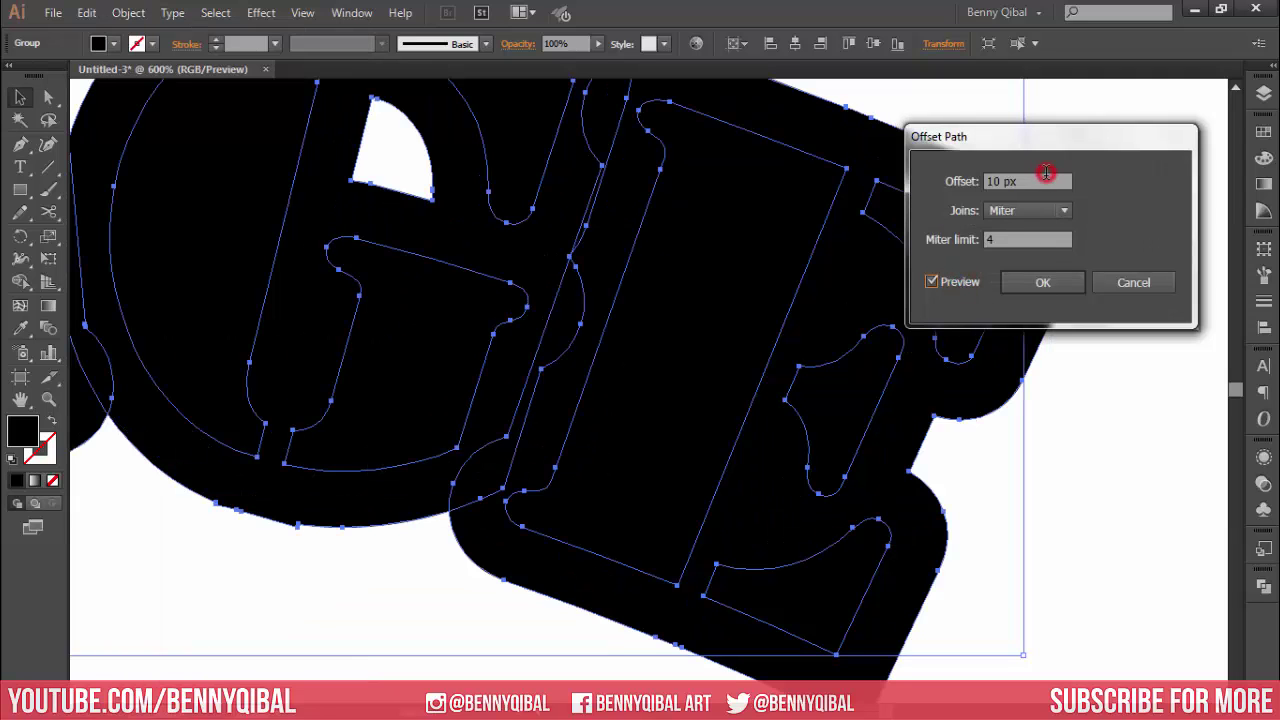
pyautogui.click(1046, 173)
pyautogui.press('Down')
pyautogui.press('Down')
pyautogui.press('Down')
pyautogui.press('Down')
pyautogui.press('Down')
pyautogui.press('Down')
pyautogui.press('Down')
pyautogui.press('Down')
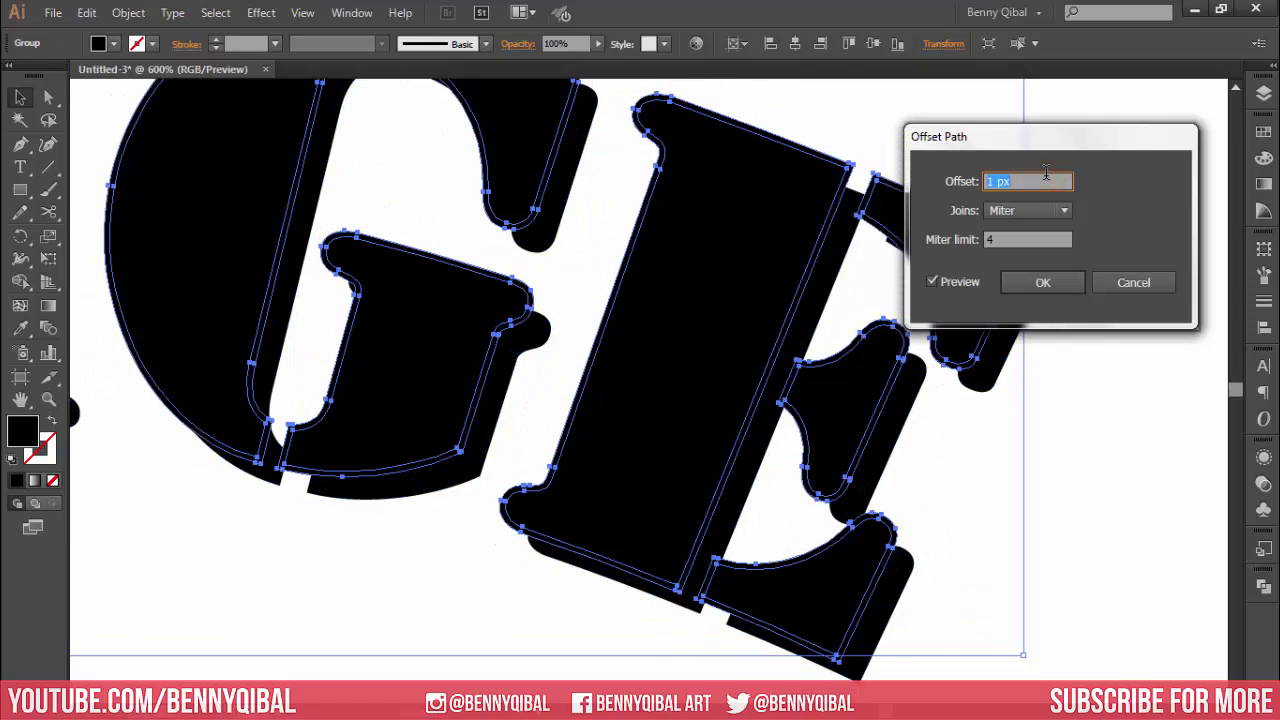
pyautogui.press('Up')
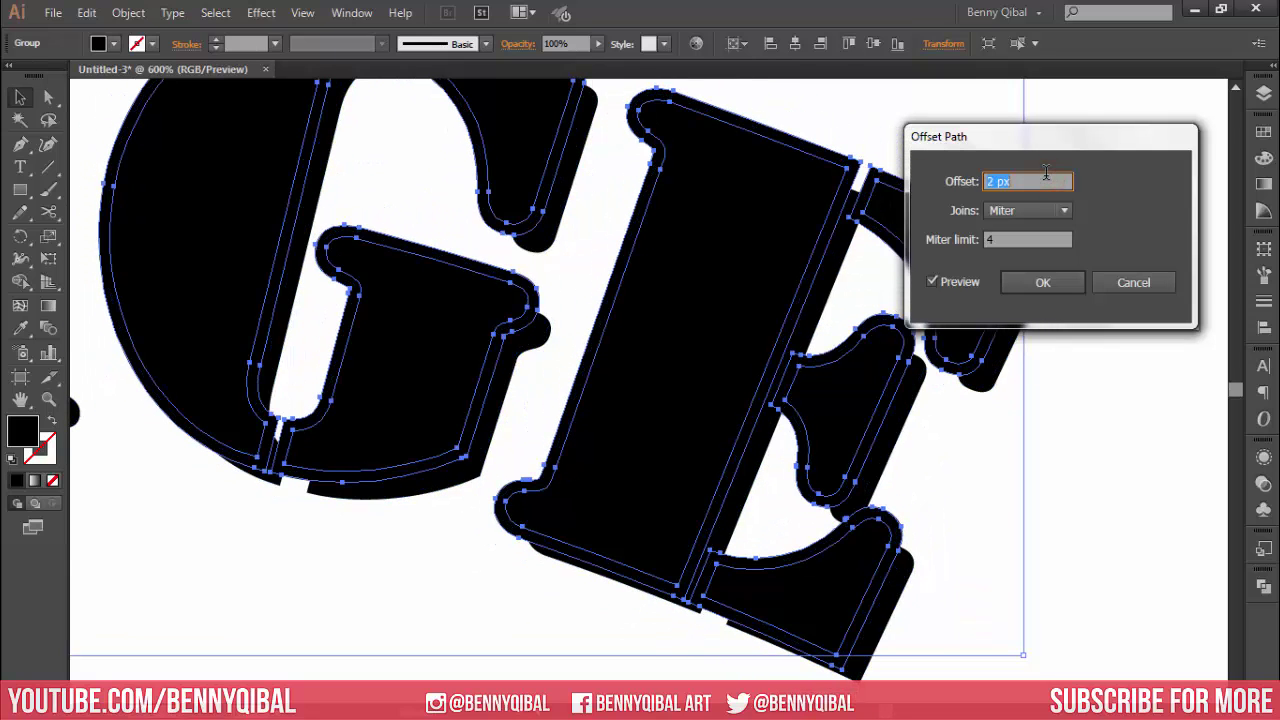
pyautogui.click(1043, 282)
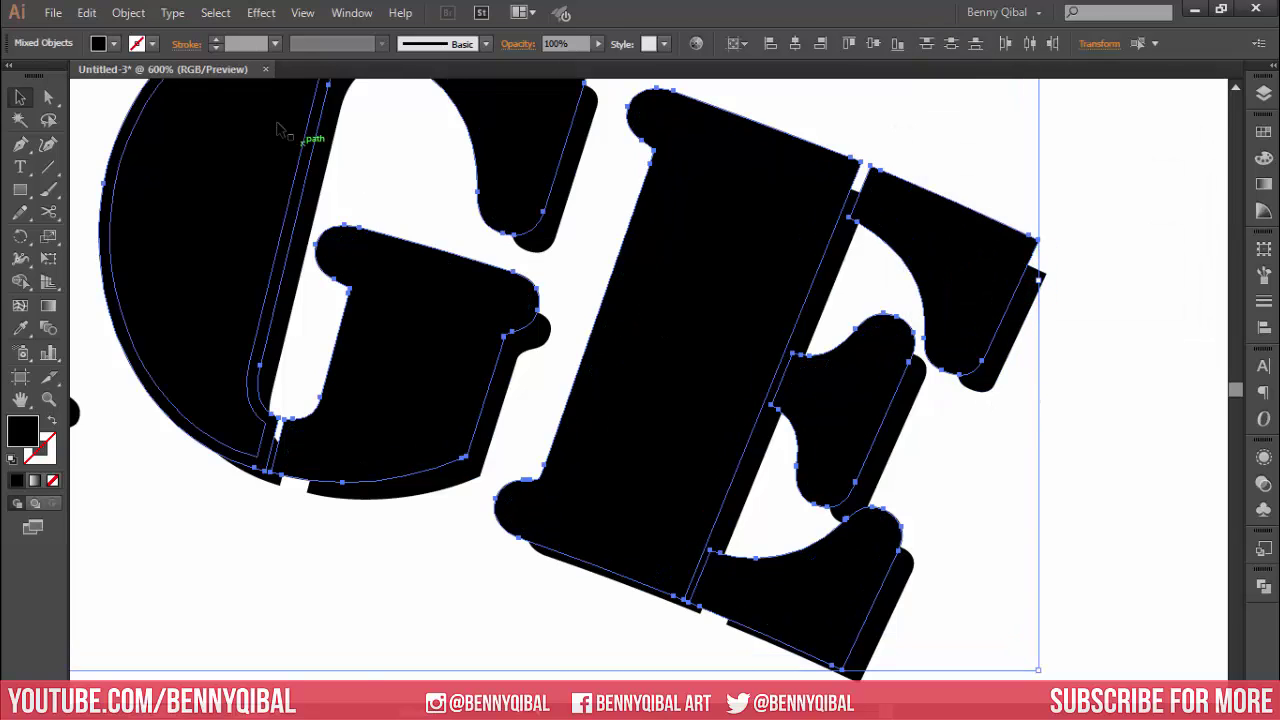
# Step: Make compound paths from the G, third and E letter groups via the Layers panel
pyautogui.click(128, 12)
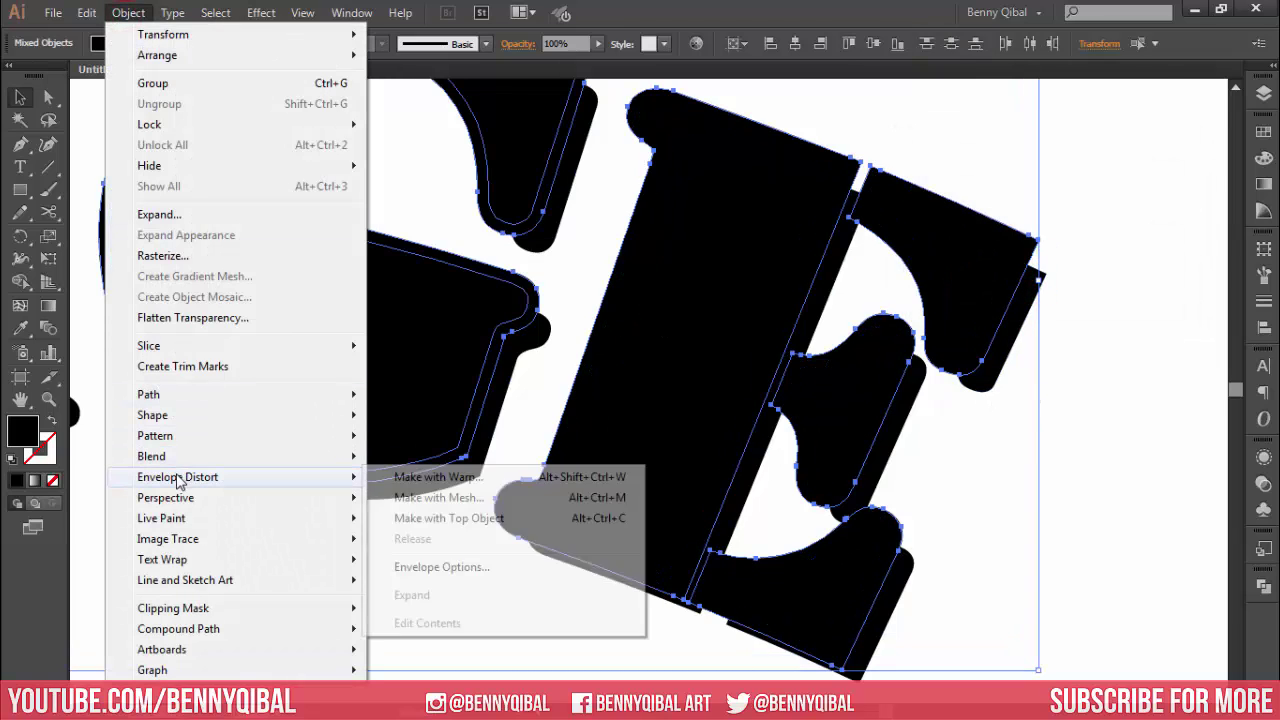
pyautogui.moveTo(178, 628)
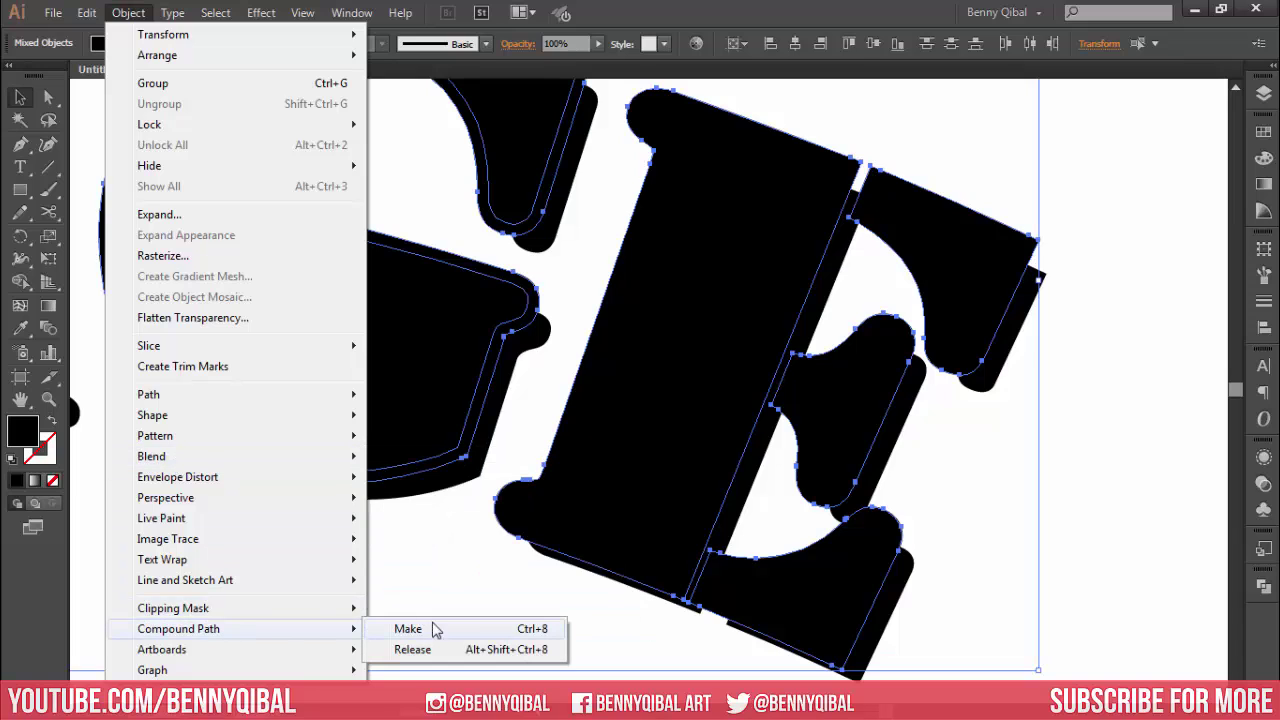
pyautogui.click(431, 631)
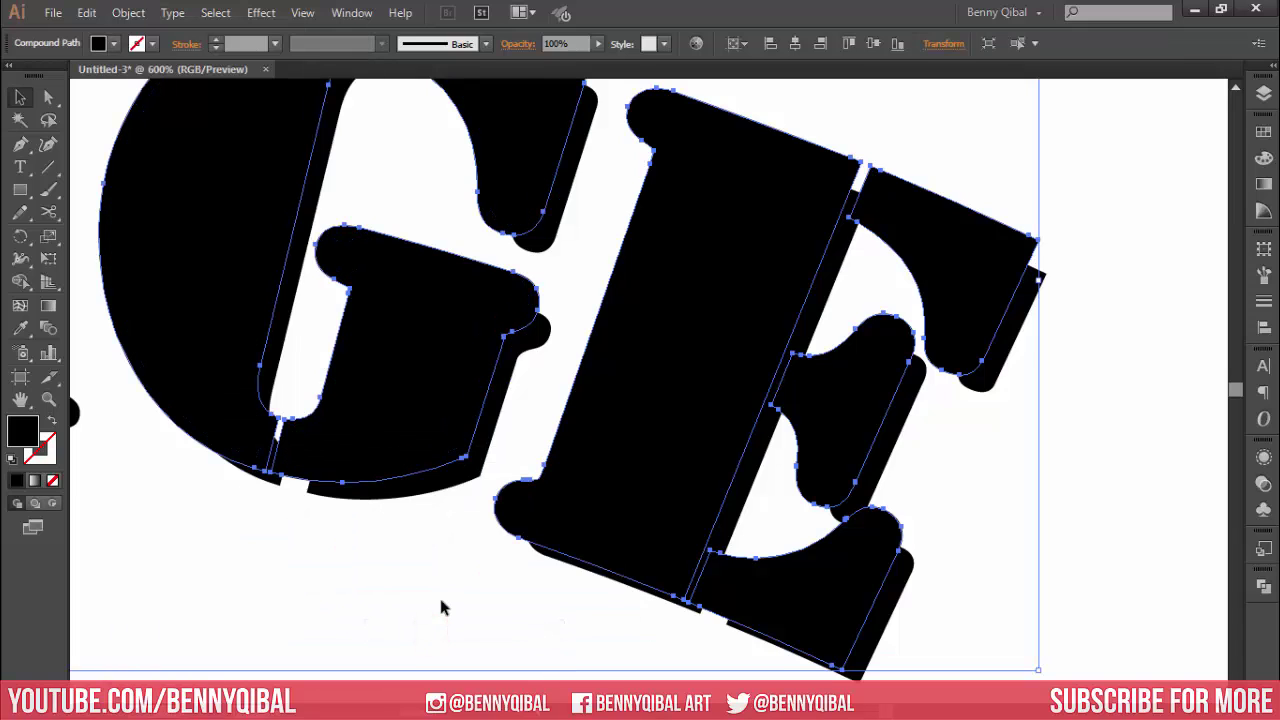
pyautogui.click(1020, 325)
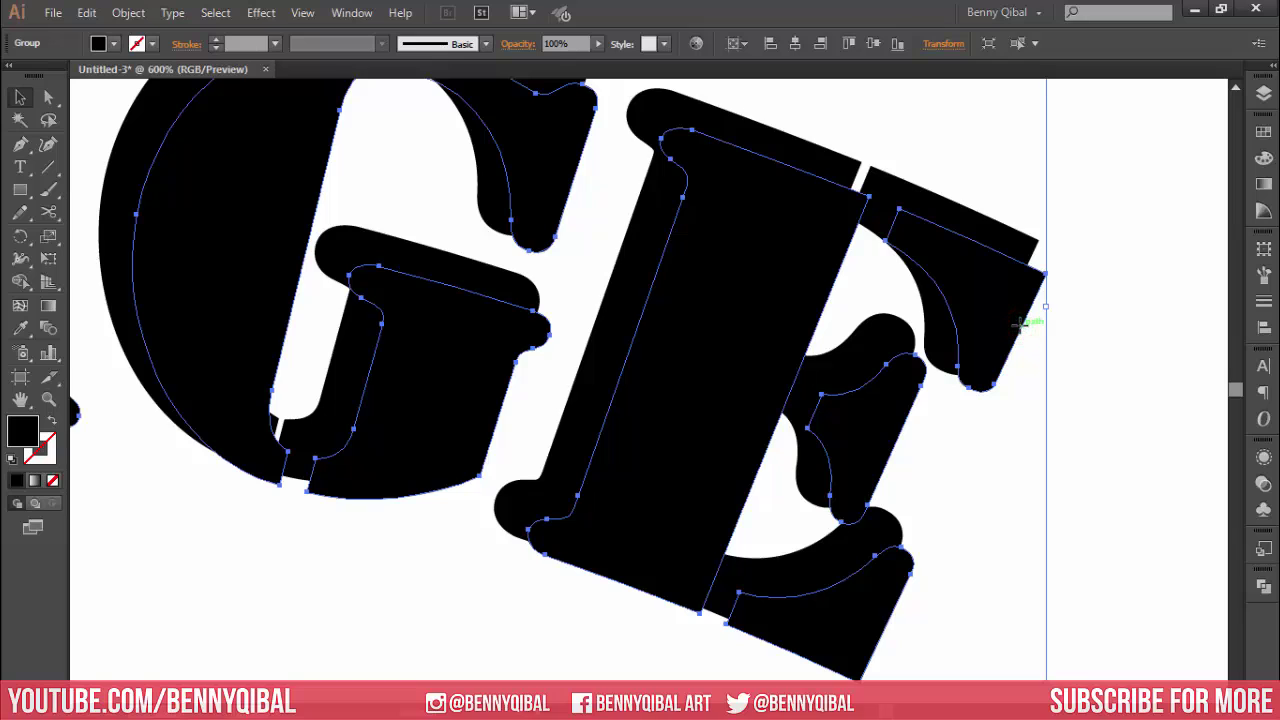
pyautogui.click(1263, 91)
pyautogui.click(1086, 106)
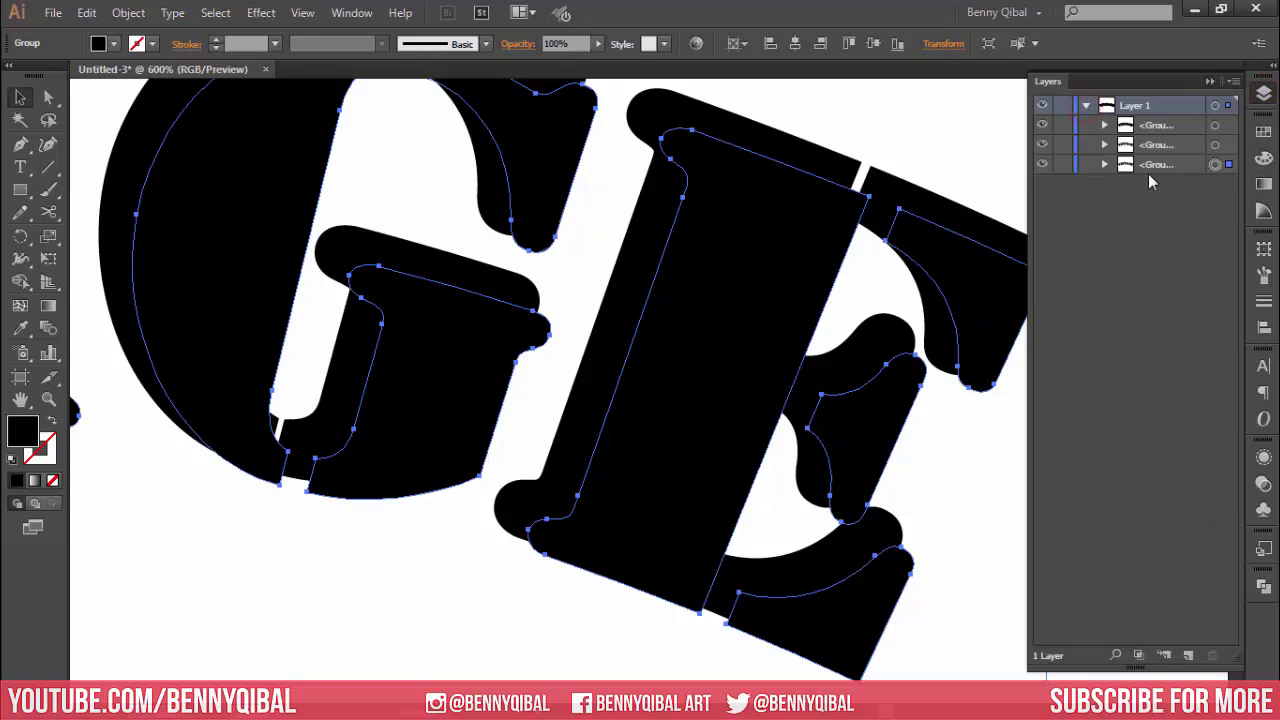
pyautogui.click(1215, 165)
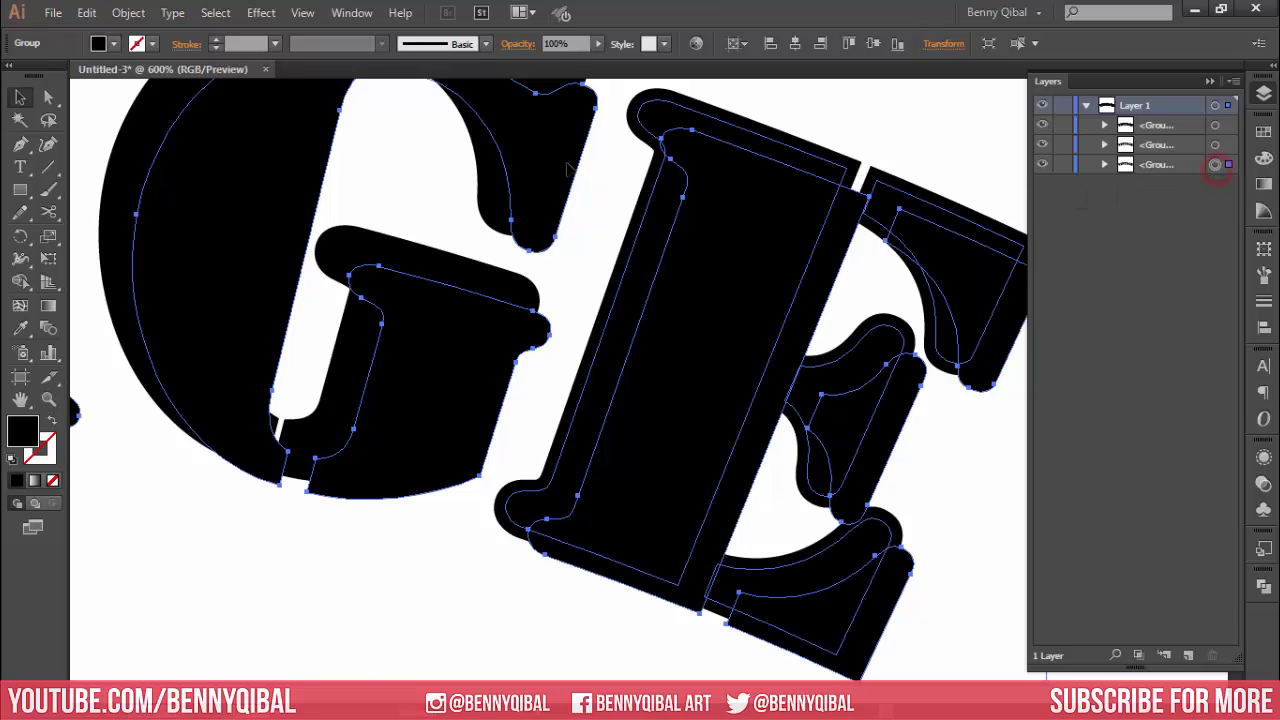
pyautogui.click(128, 12)
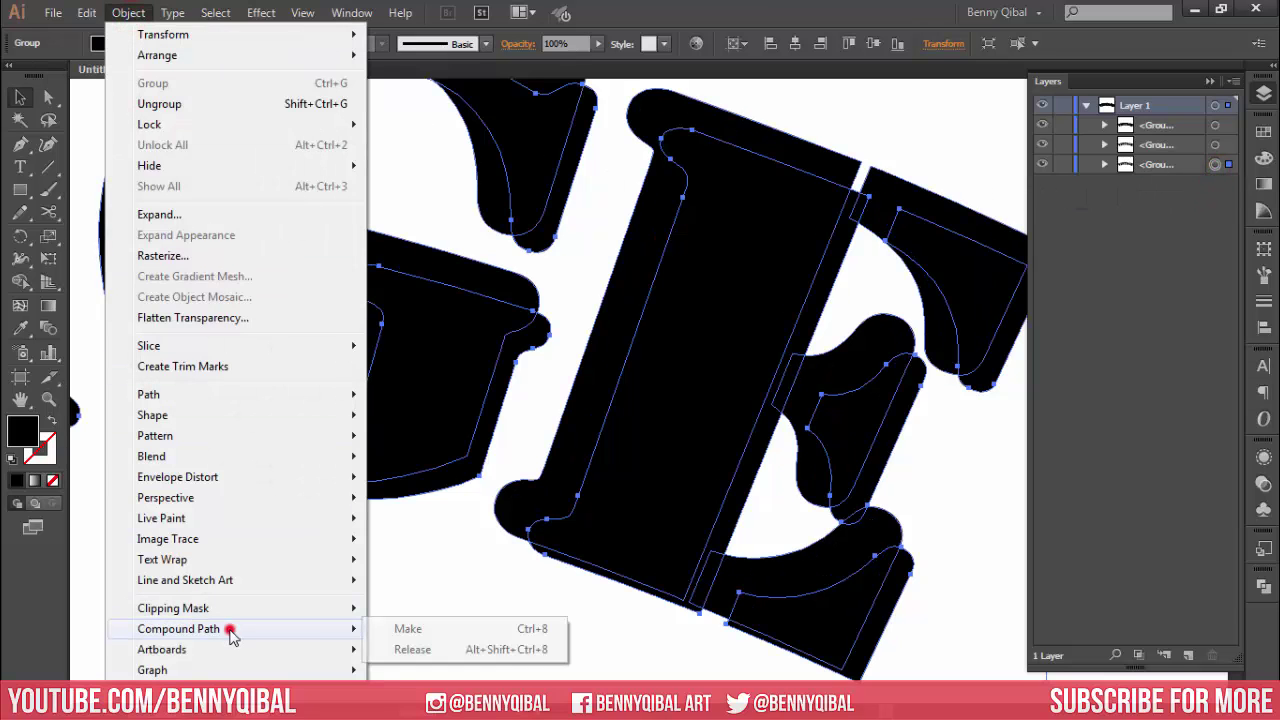
pyautogui.click(449, 629)
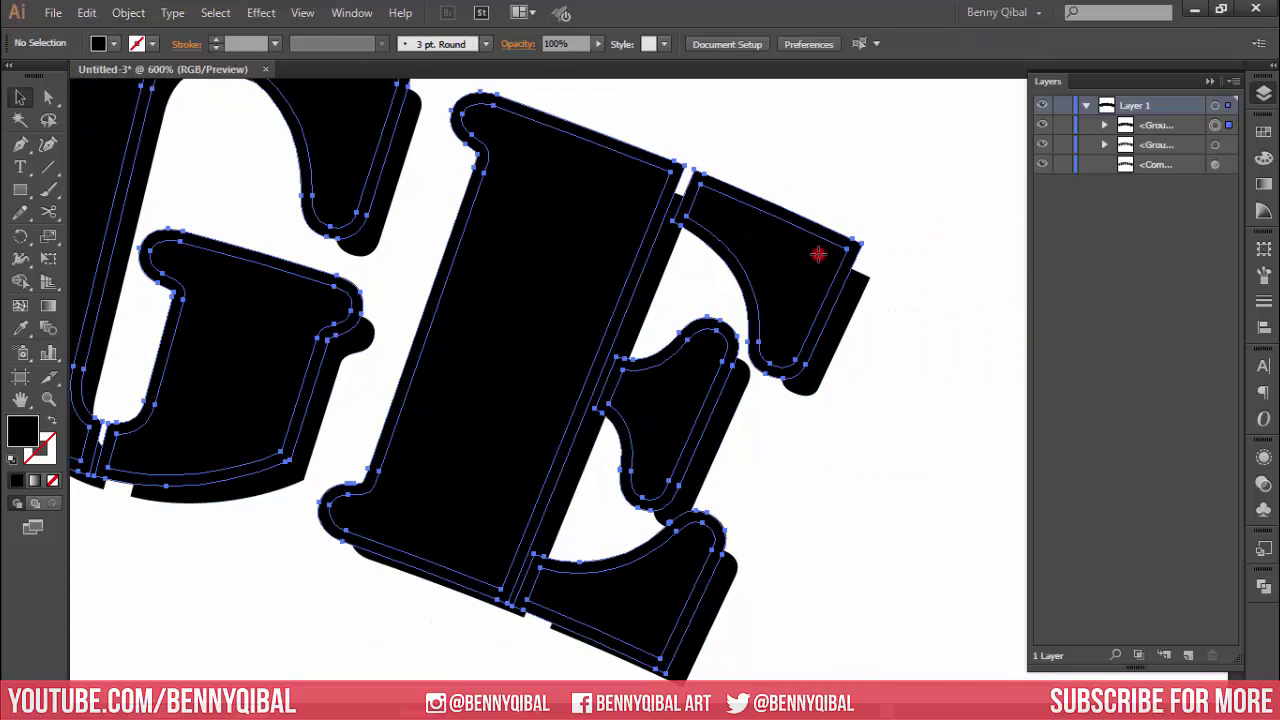
pyautogui.click(818, 254)
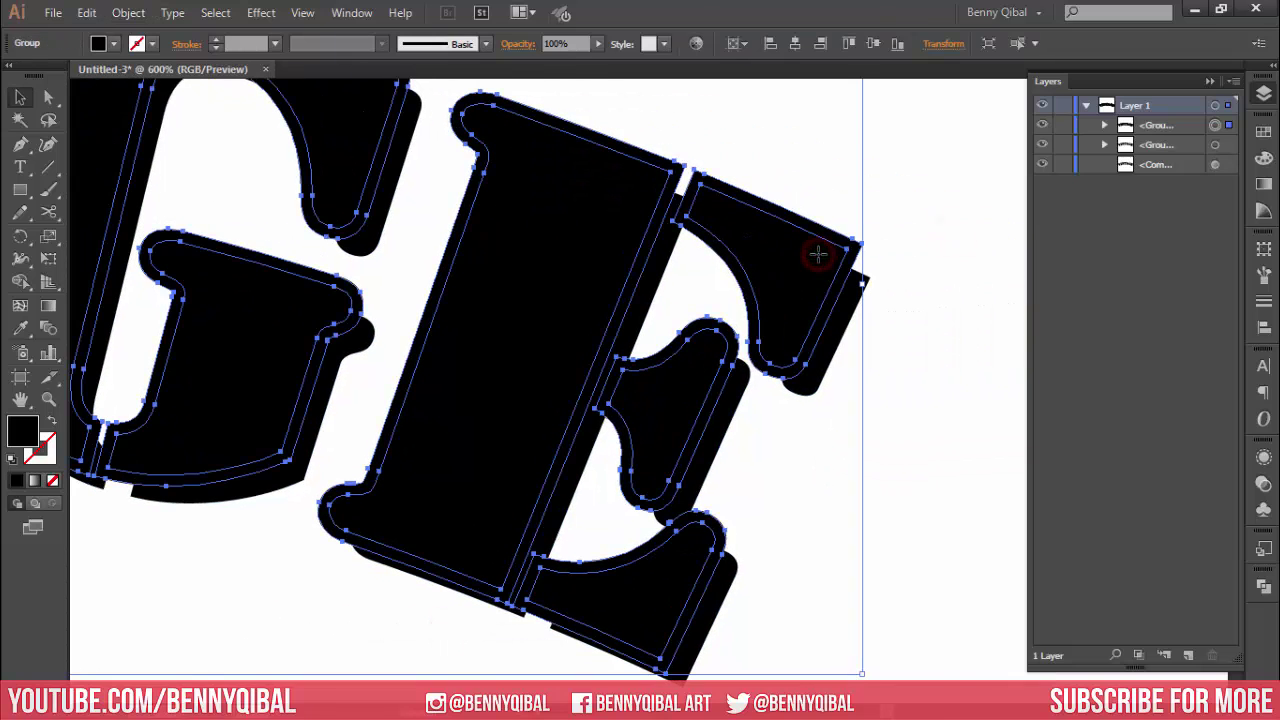
pyautogui.moveTo(831, 261); pyautogui.dragTo(800, 273)
pyautogui.click(128, 13)
pyautogui.moveTo(178, 628)
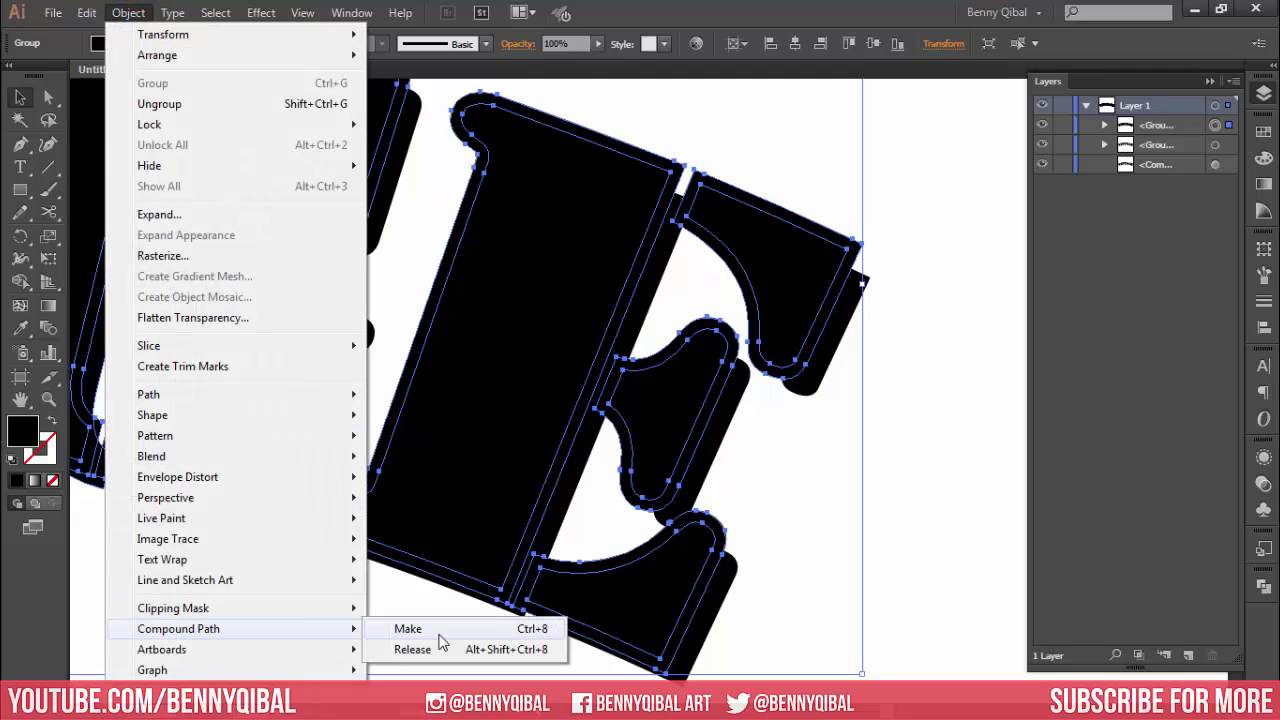
pyautogui.click(438, 631)
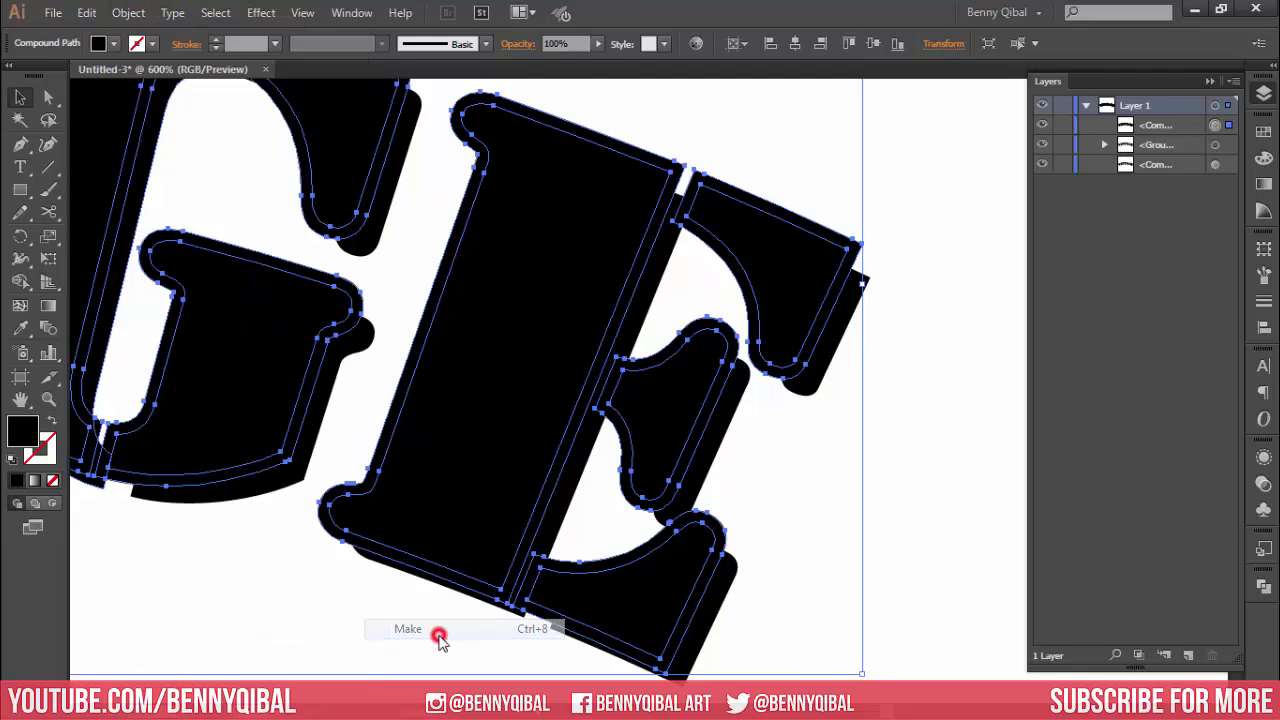
# Step: Select the offset compound path together with the second compound path
pyautogui.click(926, 434)
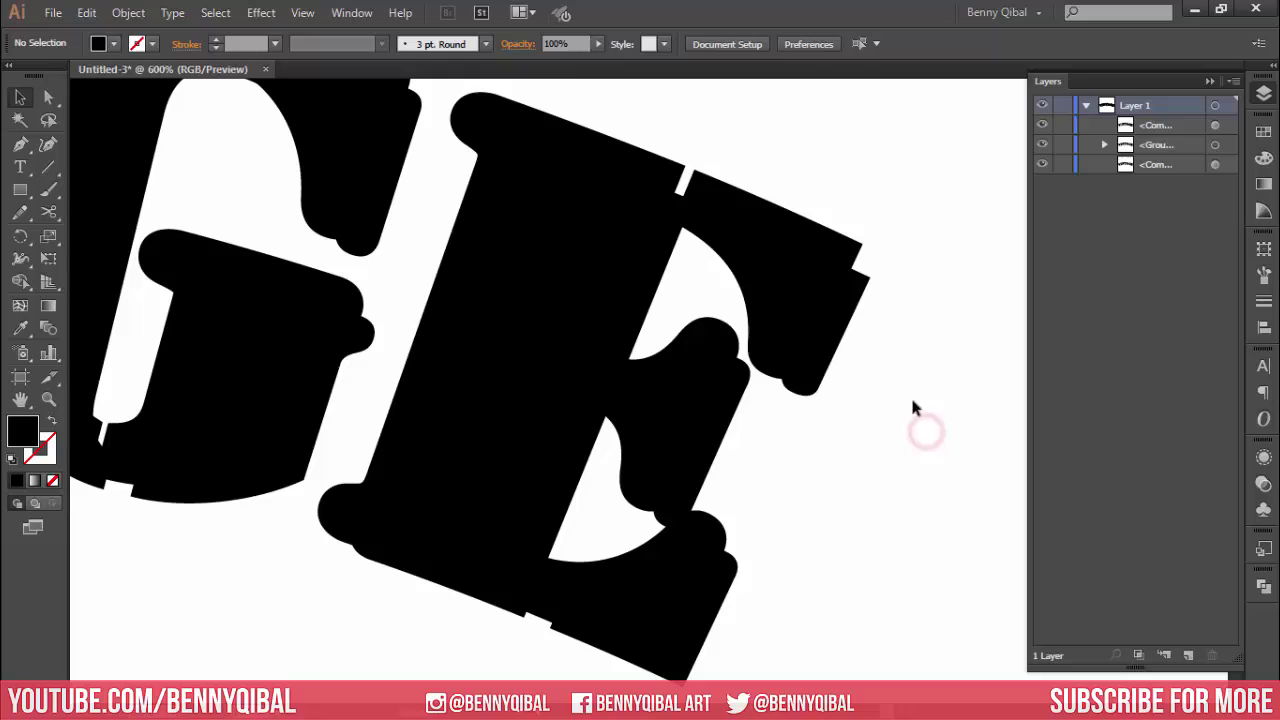
pyautogui.click(855, 244)
pyautogui.moveTo(855, 244); pyautogui.dragTo(866, 272)
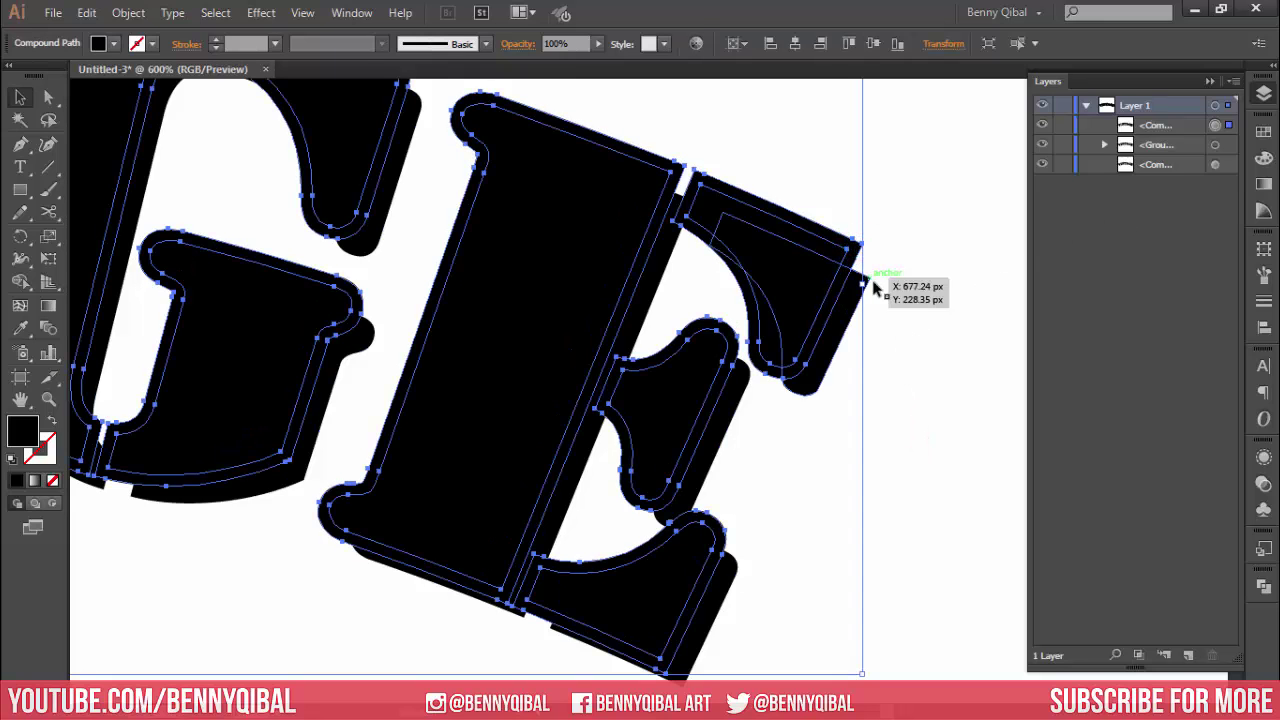
pyautogui.keyDown('shift'); pyautogui.click(853, 305); pyautogui.keyUp('shift')
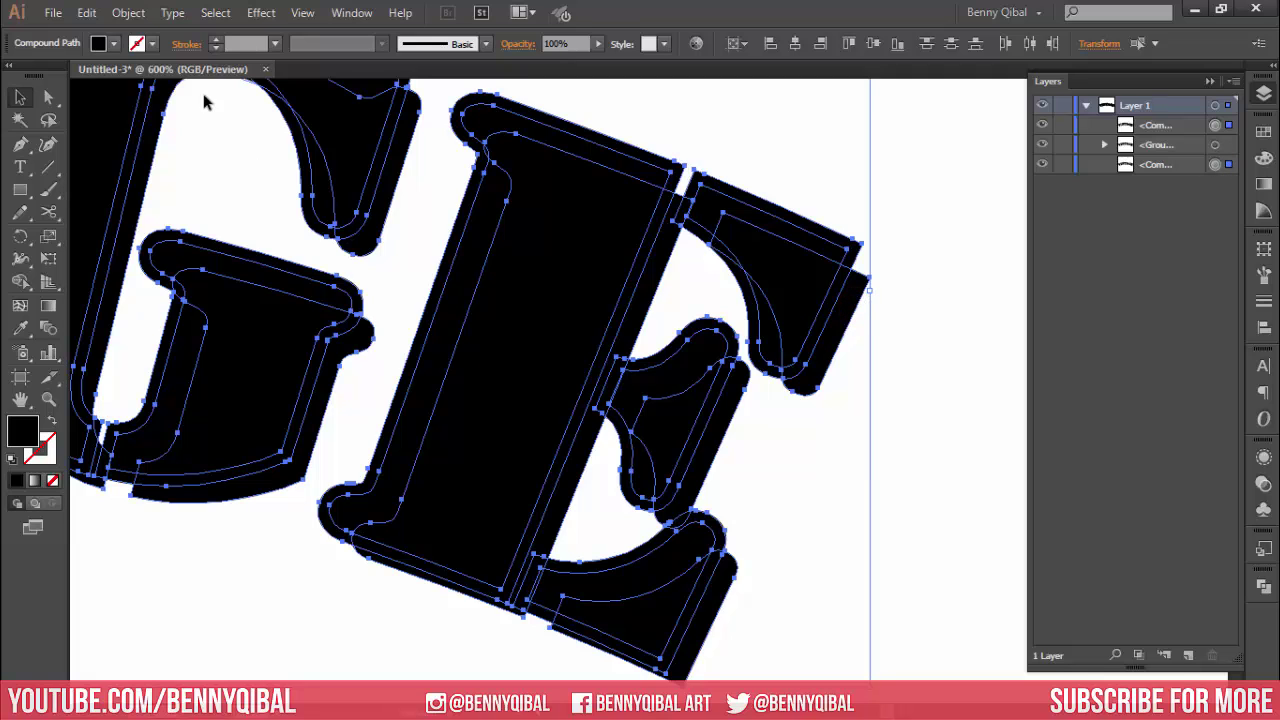
pyautogui.click(352, 12)
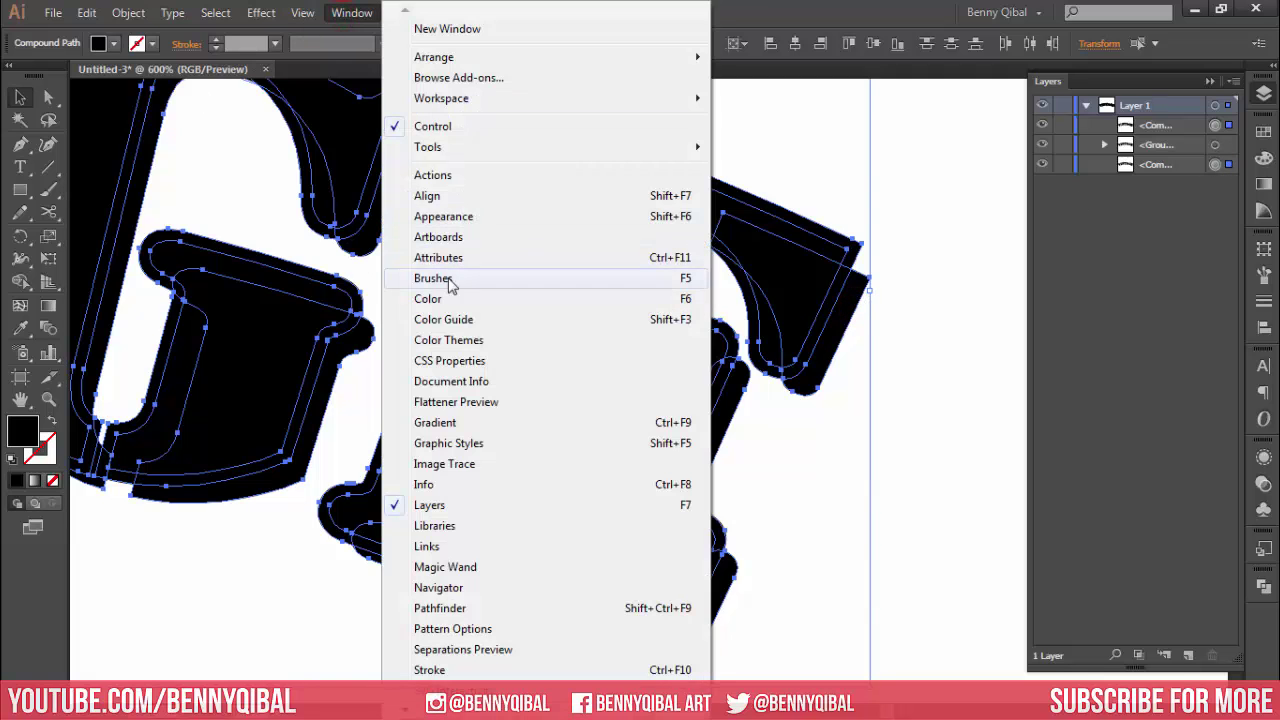
# Step: Use Pathfinder to cut the front outline out of the letters behind
pyautogui.click(535, 611)
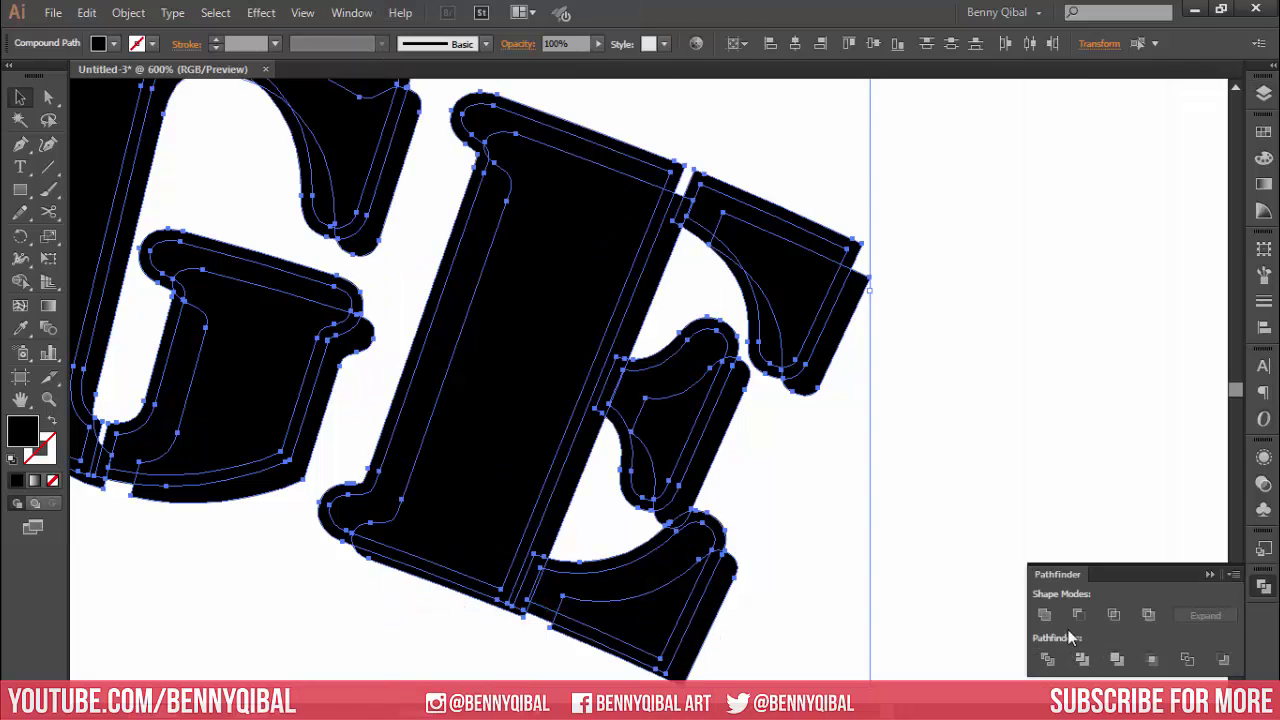
pyautogui.click(1078, 615)
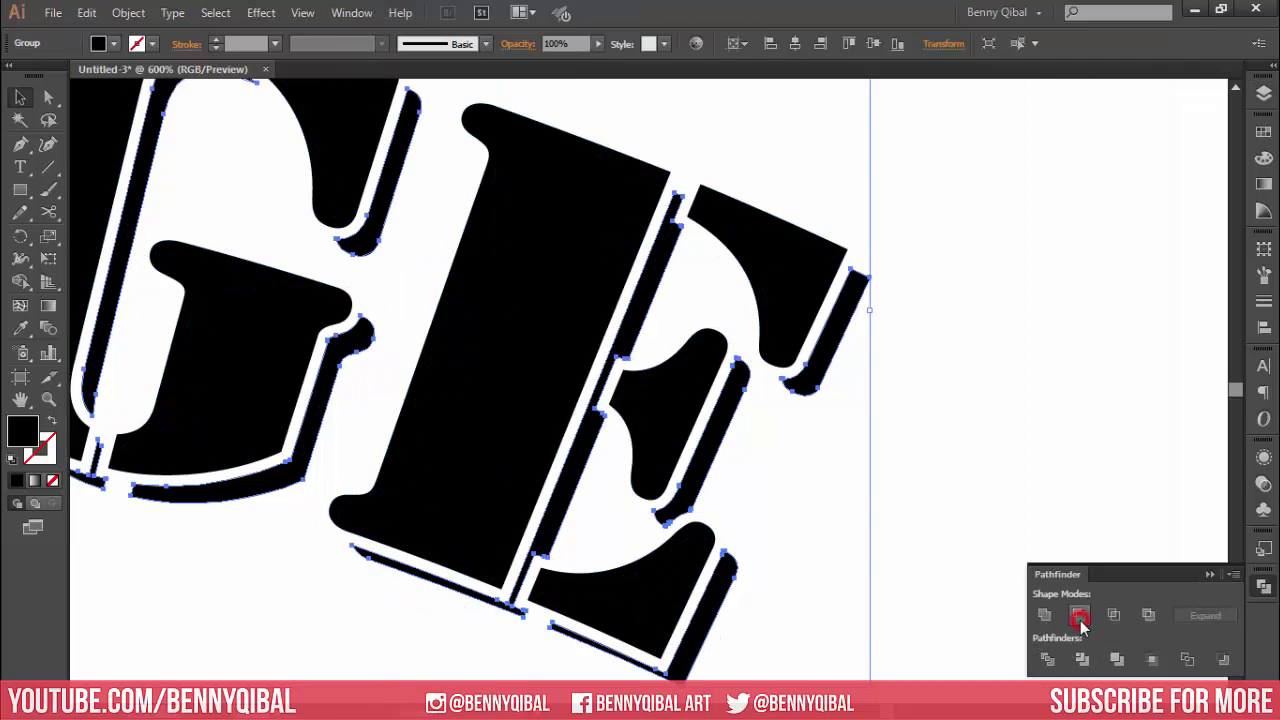
pyautogui.click(1013, 360)
pyautogui.scroll(-3, 960, 362)
pyautogui.scroll(-1, 940, 370)
# Step: Zoom in to inspect the VI letters, then deselect
pyautogui.click(838, 403)
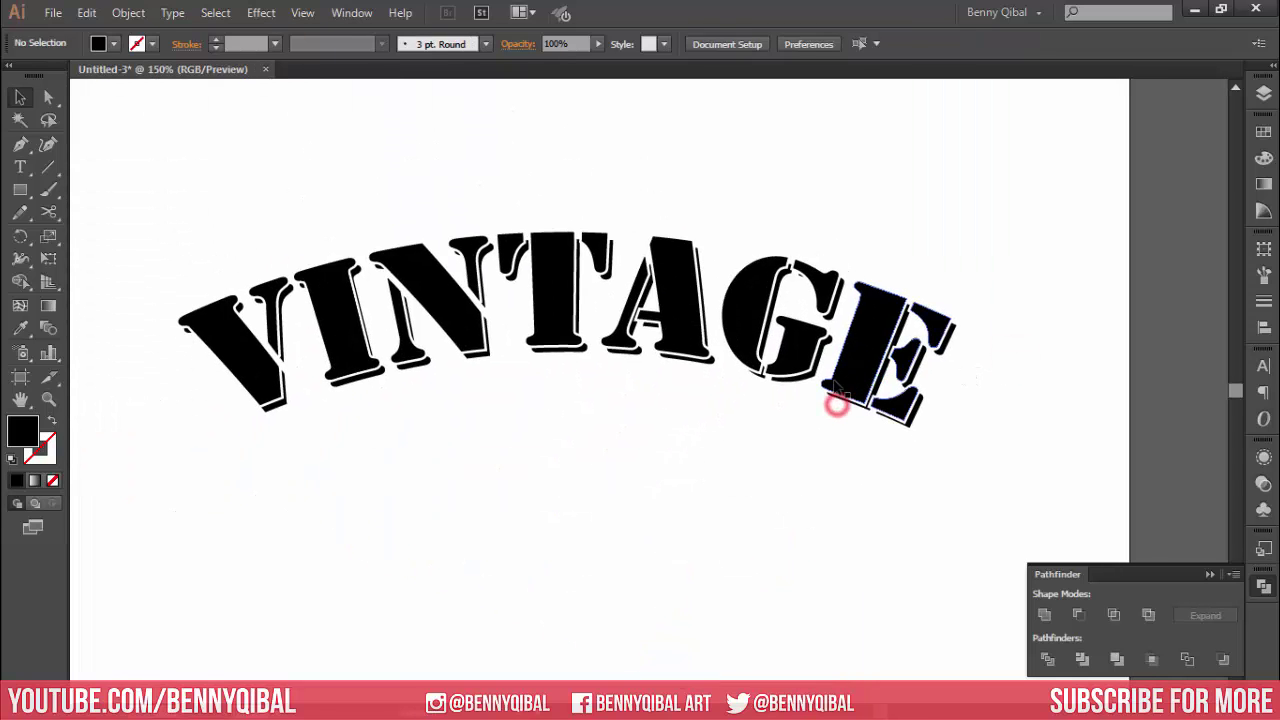
pyautogui.scroll(2, 334, 275)
pyautogui.click(326, 277)
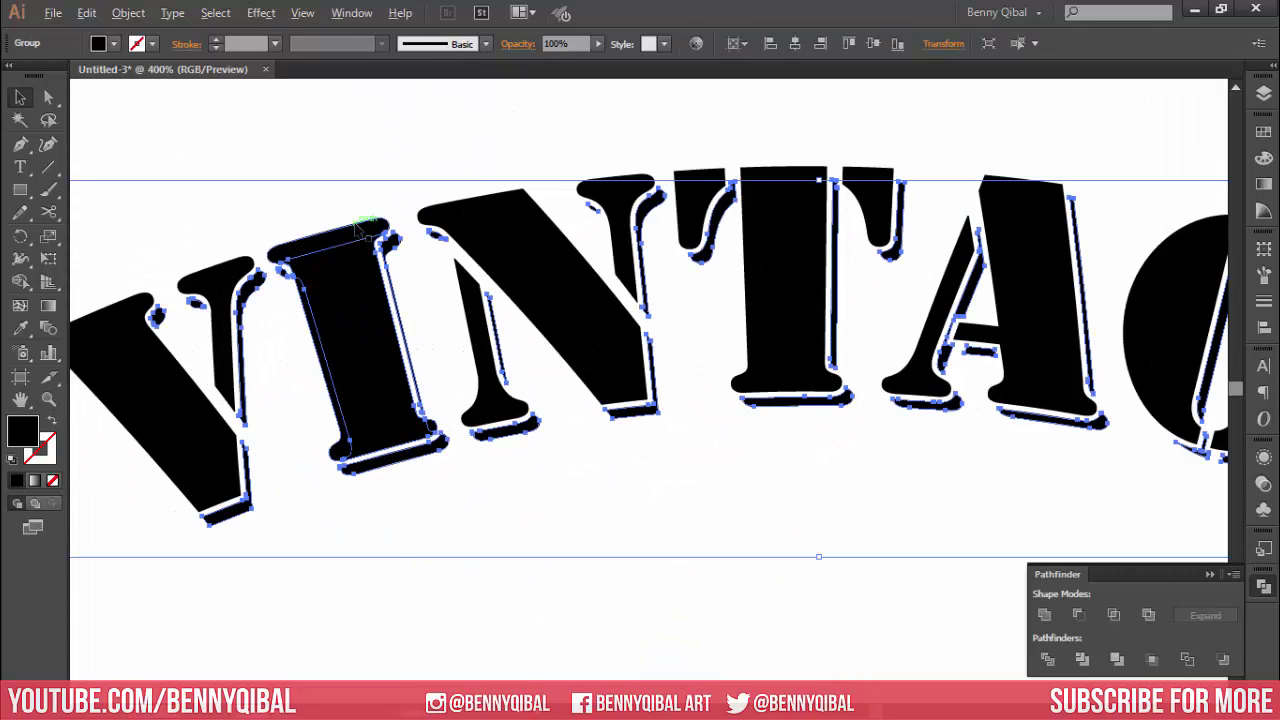
pyautogui.scroll(2, 330, 270)
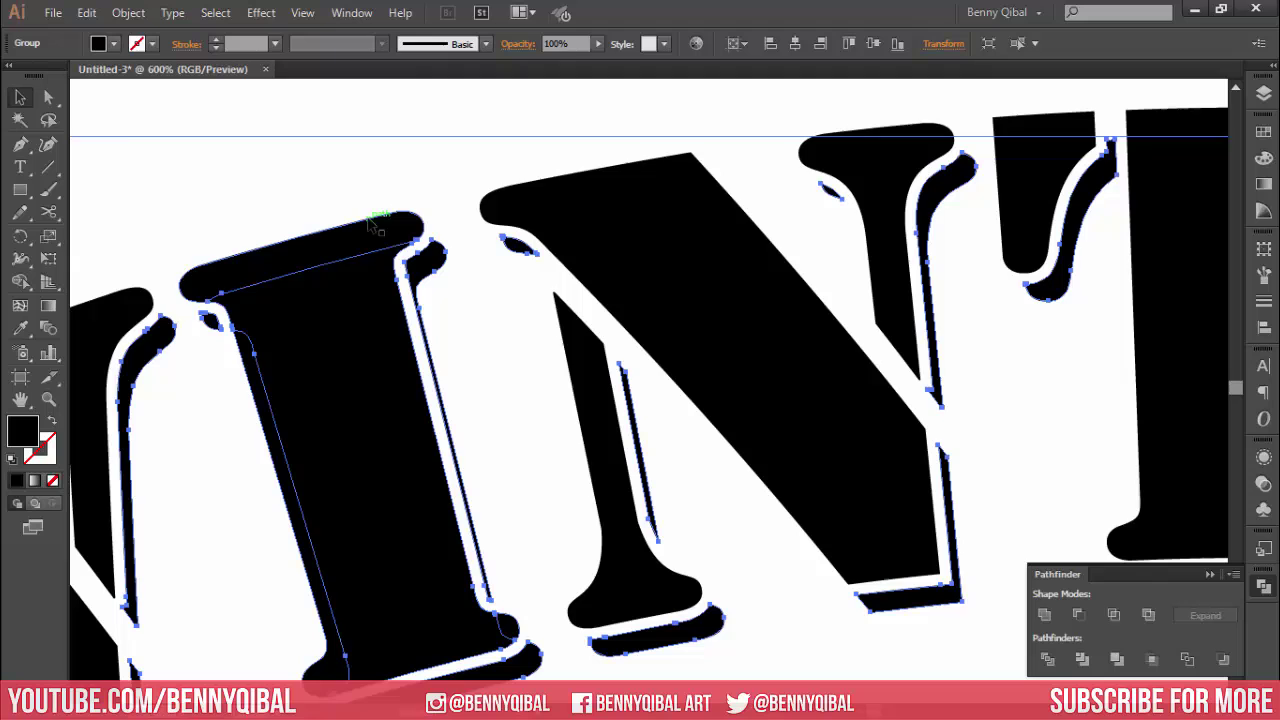
pyautogui.click(466, 323)
pyautogui.scroll(-3, 466, 323)
pyautogui.scroll(-1, 418, 330)
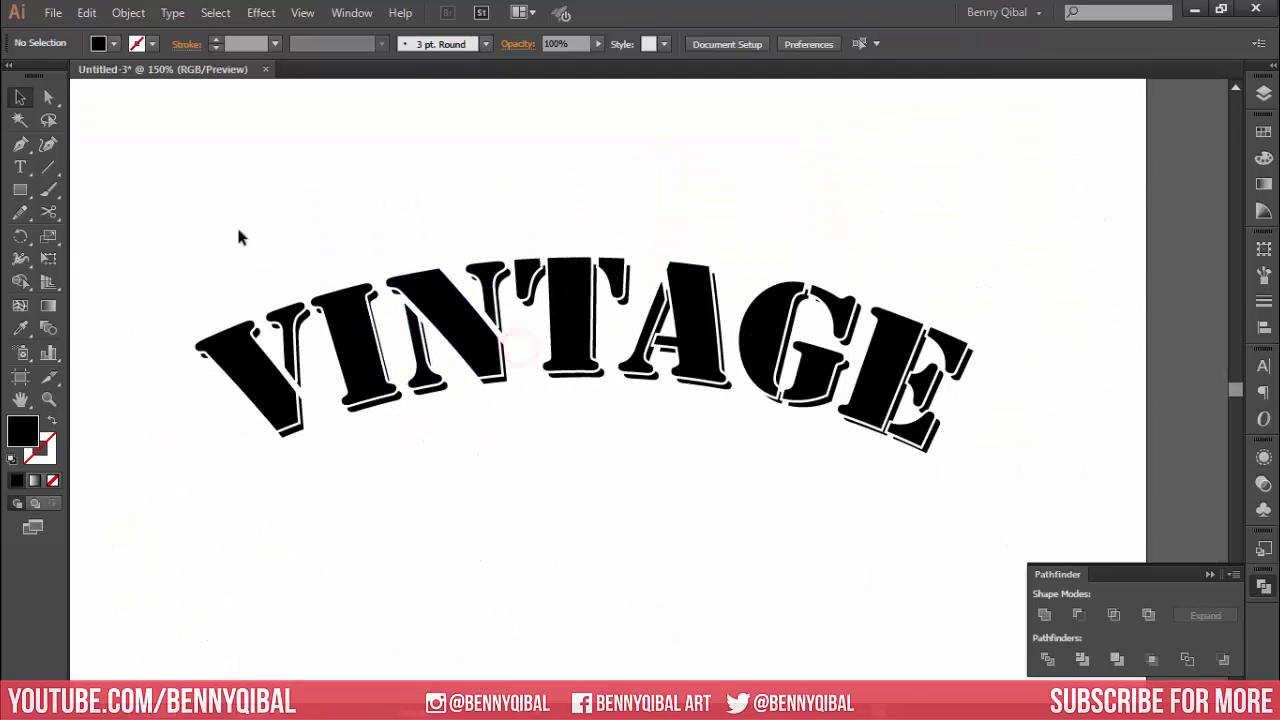
# Step: Group all VINTAGE pieces, centre them vertically, and zoom to actual size
pyautogui.moveTo(178, 187); pyautogui.dragTo(1010, 578)
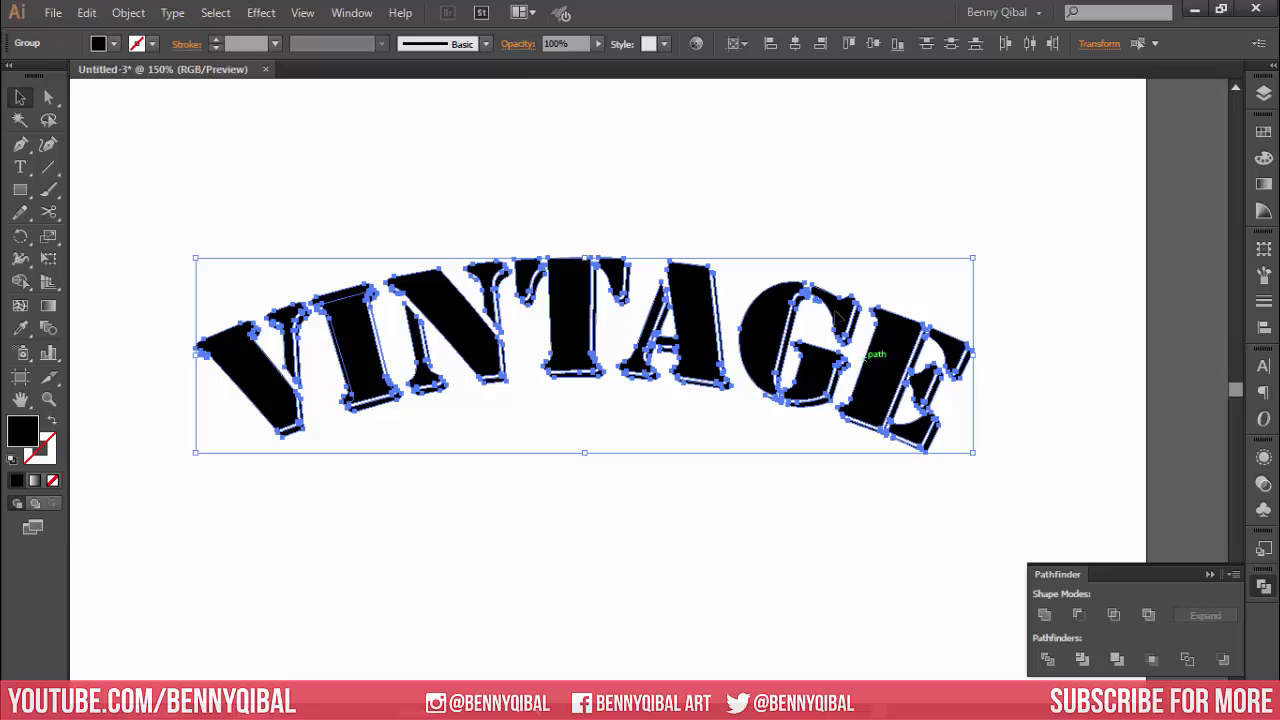
pyautogui.click(128, 12)
pyautogui.click(131, 86)
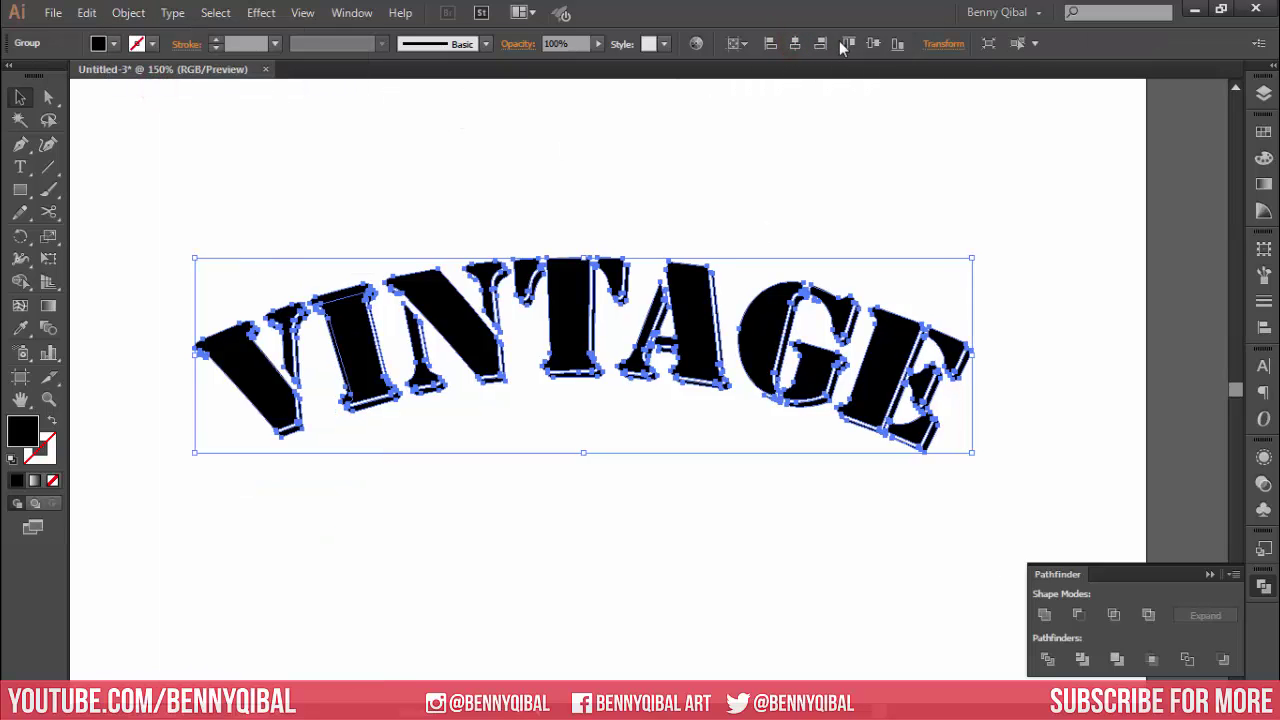
pyautogui.click(872, 43)
pyautogui.click(751, 206)
pyautogui.hotkey('ctrl', '1')
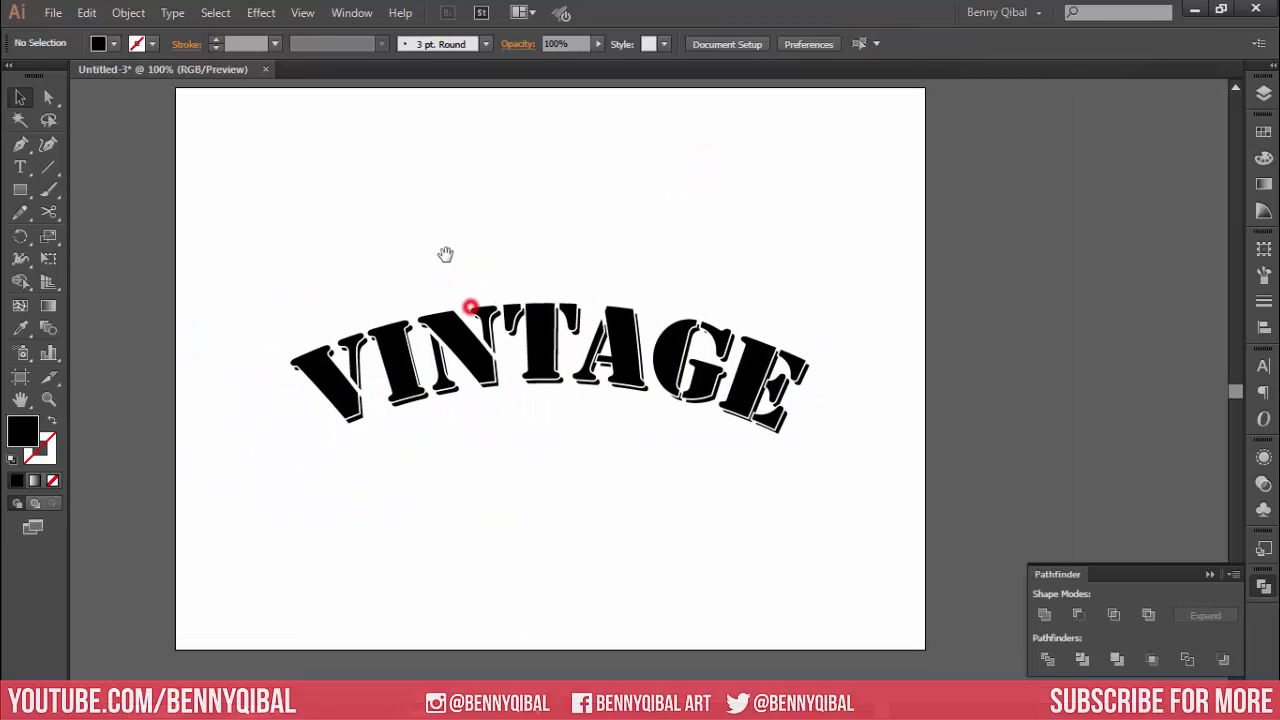
# Step: Type THE BEST above the VINTAGE lettering
pyautogui.click(20, 167)
pyautogui.click(544, 259)
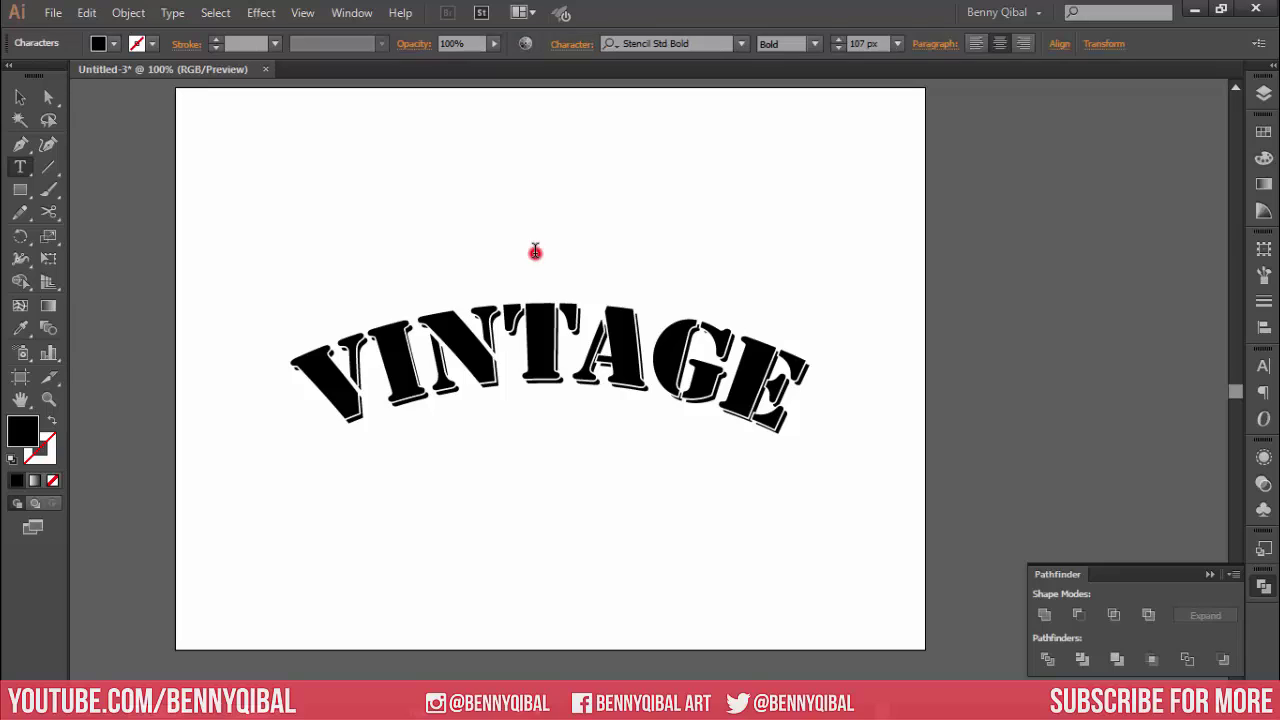
pyautogui.write('T')
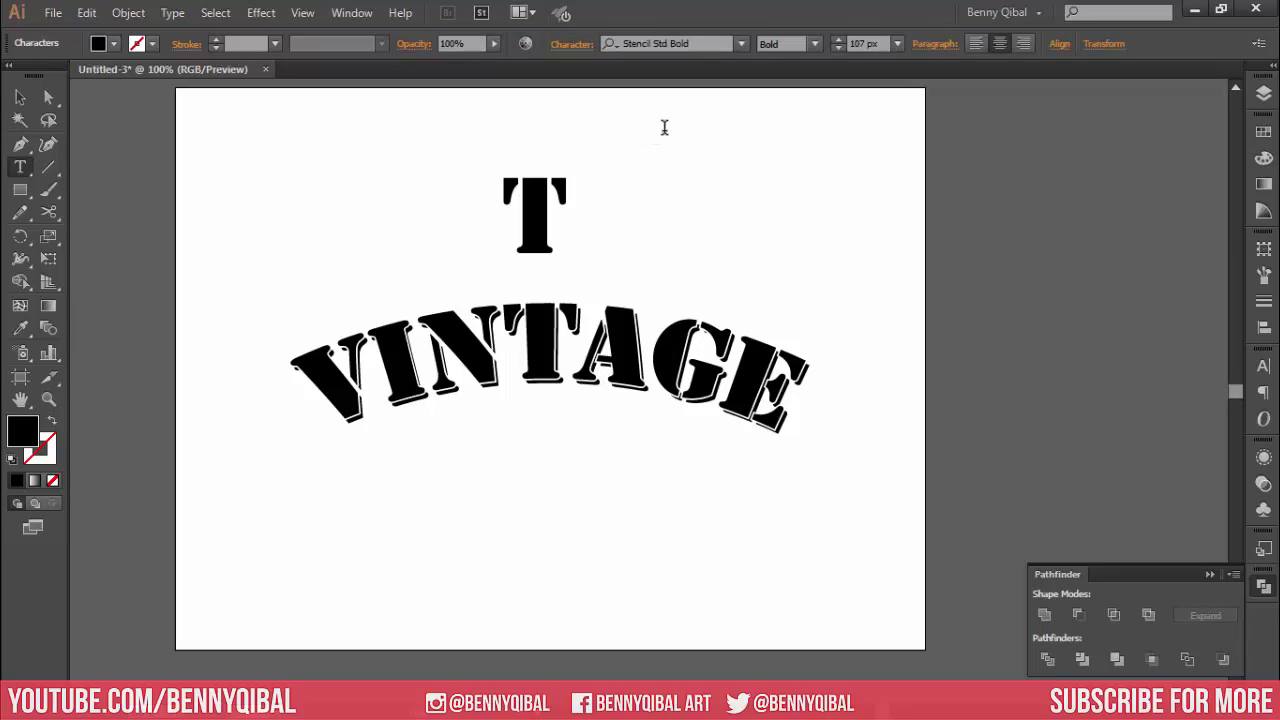
pyautogui.write('HE BEST')
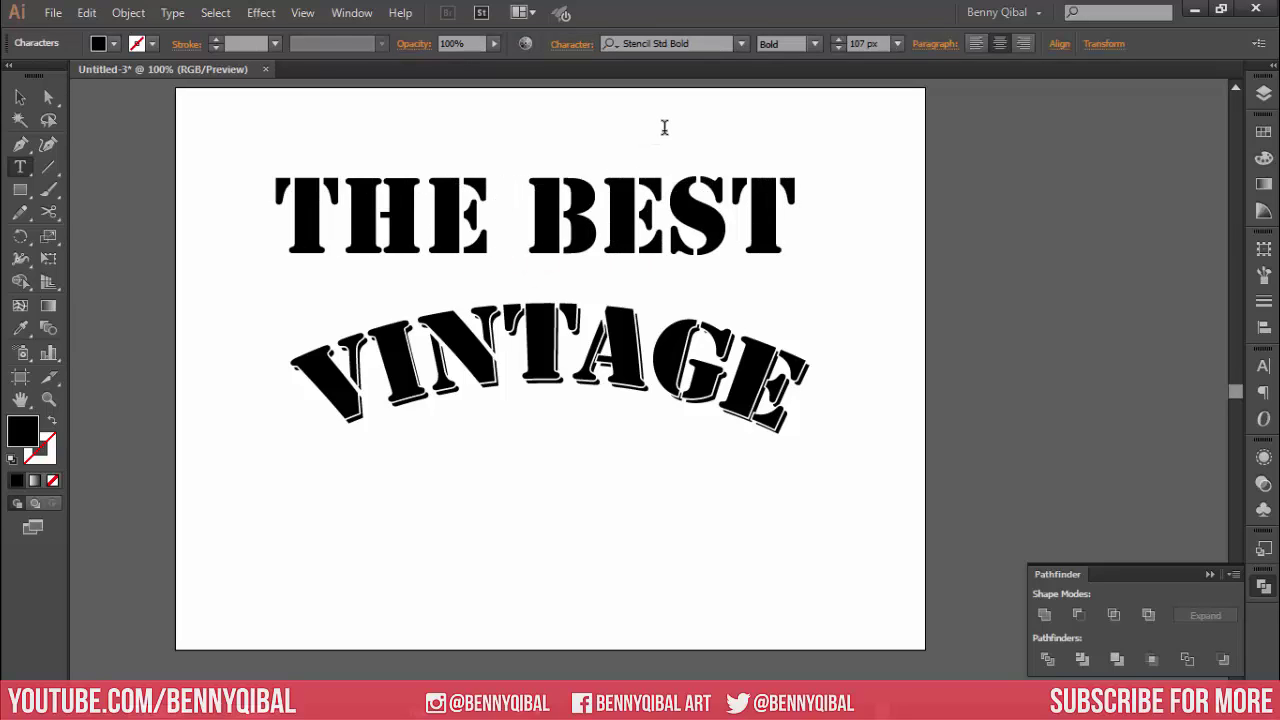
pyautogui.click(14, 97)
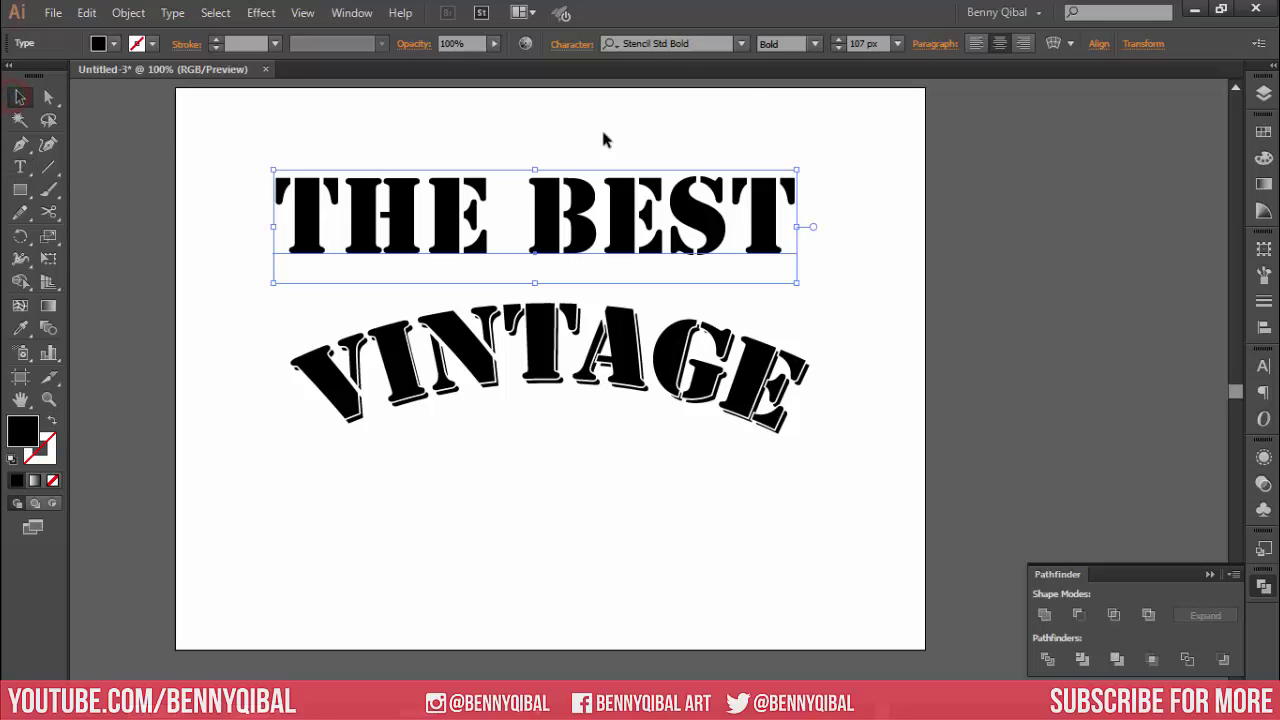
# Step: Set THE BEST in Georgia Regular at 20 px
pyautogui.click(743, 44)
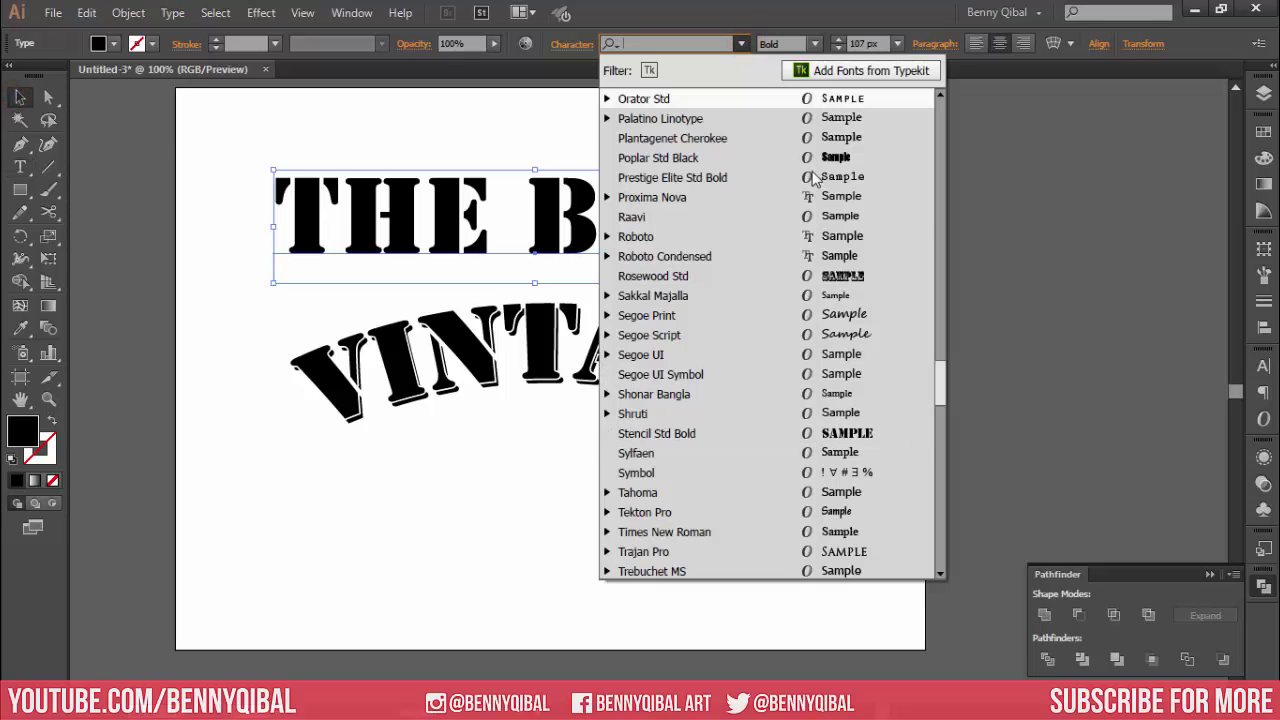
pyautogui.moveTo(940, 388); pyautogui.dragTo(951, 301)
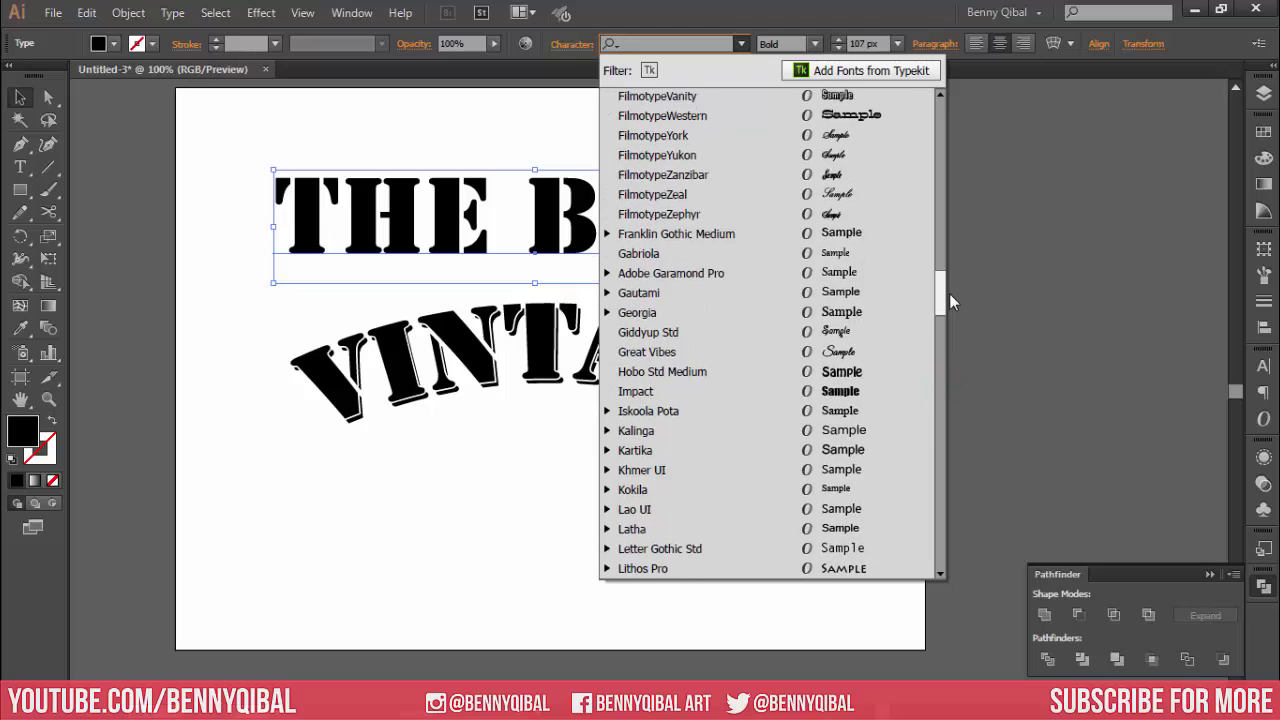
pyautogui.click(897, 312)
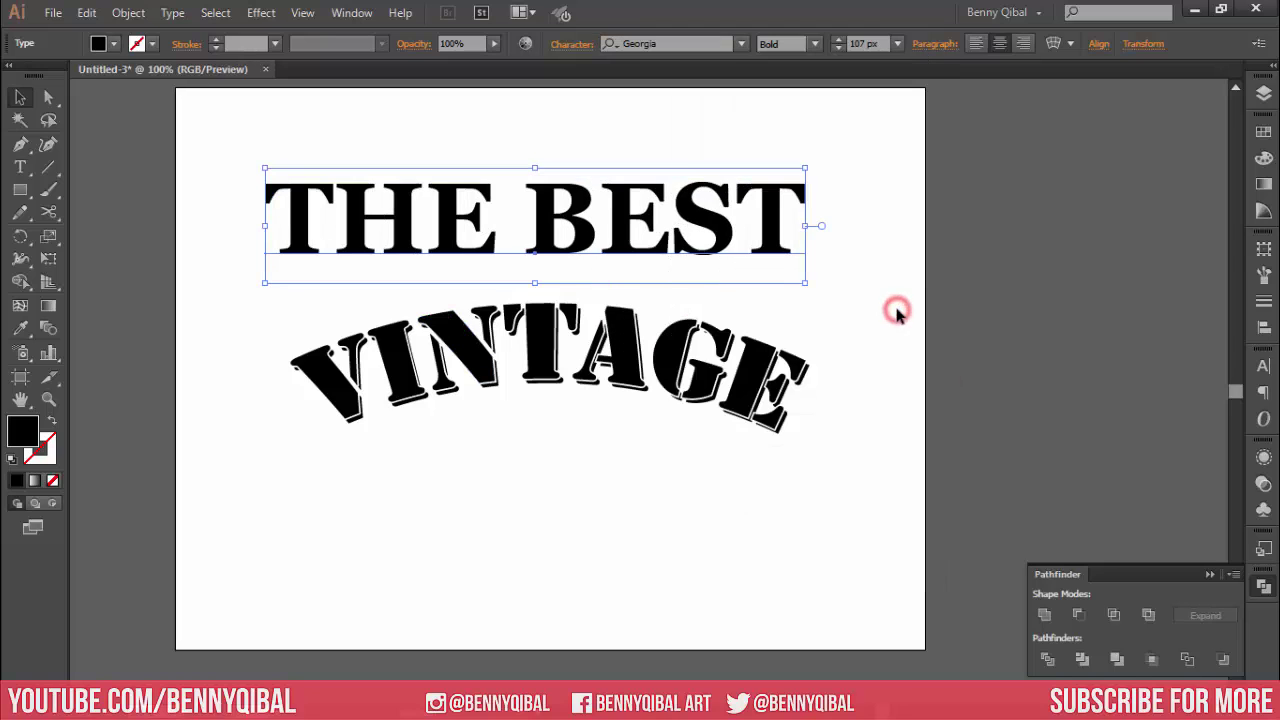
pyautogui.click(839, 47)
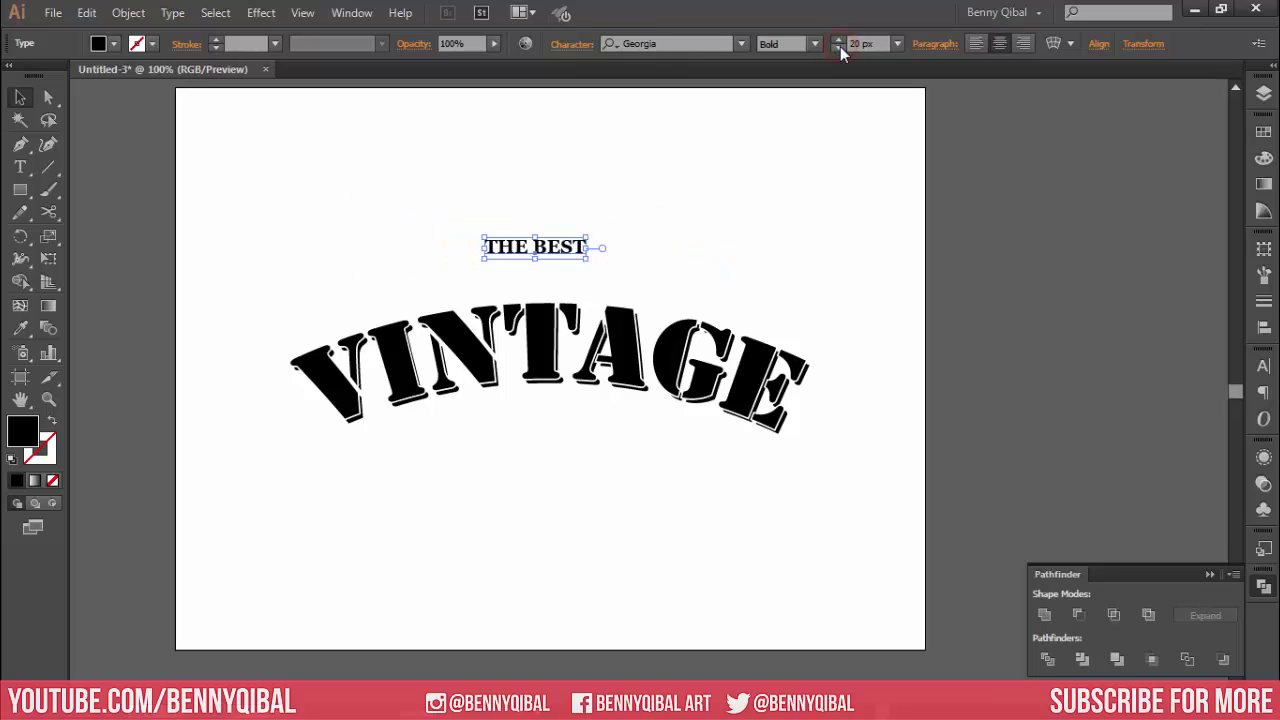
pyautogui.click(815, 44)
pyautogui.click(806, 87)
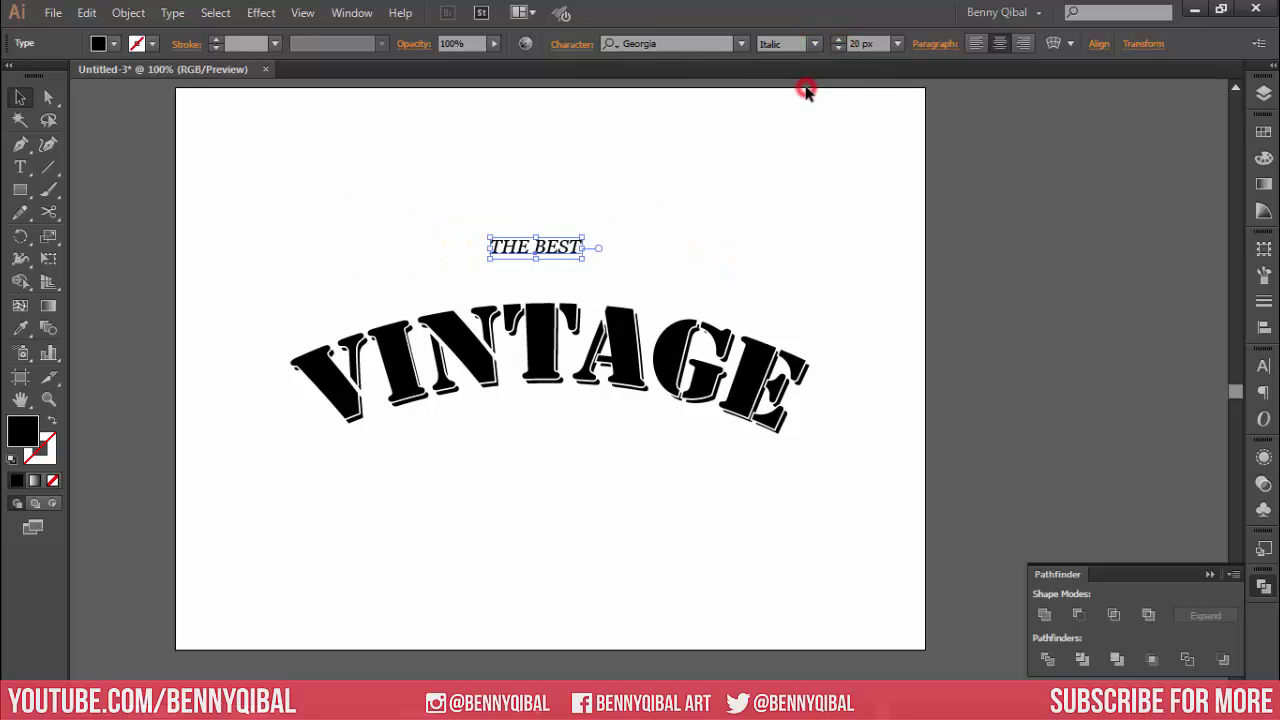
pyautogui.click(812, 47)
pyautogui.click(794, 64)
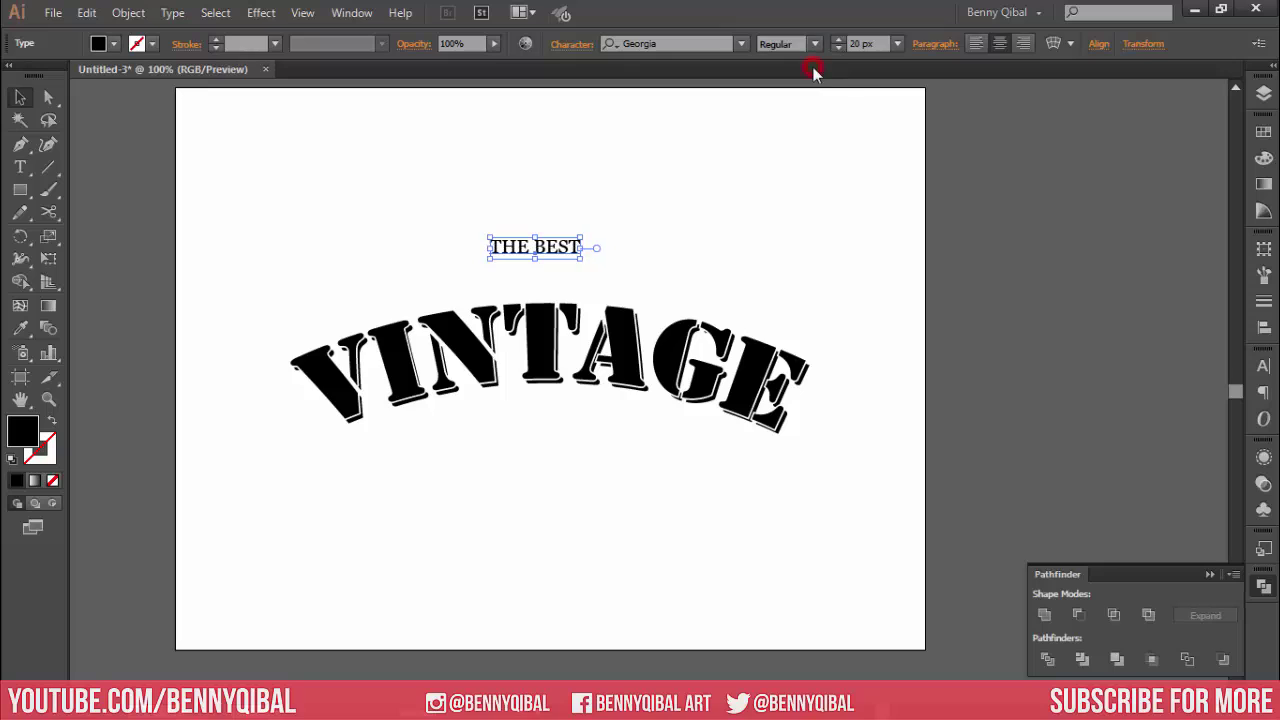
# Step: Move THE BEST down to sit just above VINTAGE
pyautogui.click(712, 208)
pyautogui.click(533, 253)
pyautogui.moveTo(566, 246); pyautogui.dragTo(566, 269)
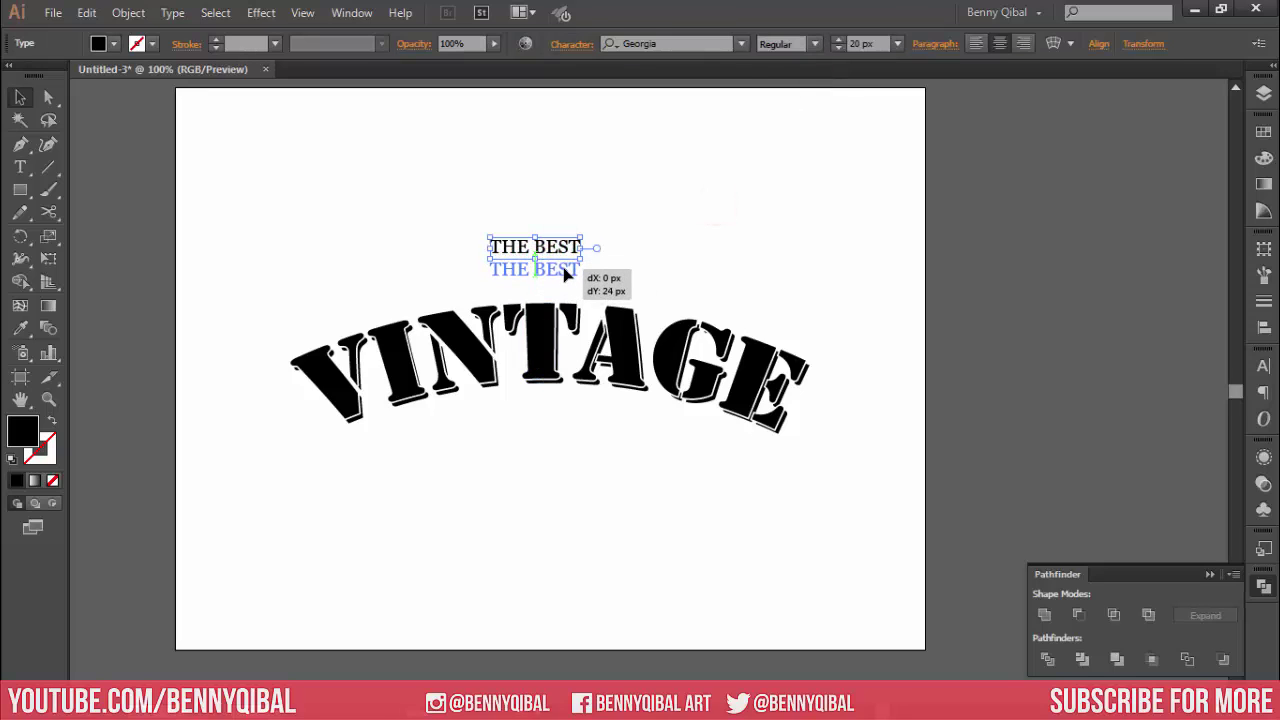
pyautogui.click(377, 266)
pyautogui.hotkey('ctrl', '+')
pyautogui.hotkey('ctrl', '+')
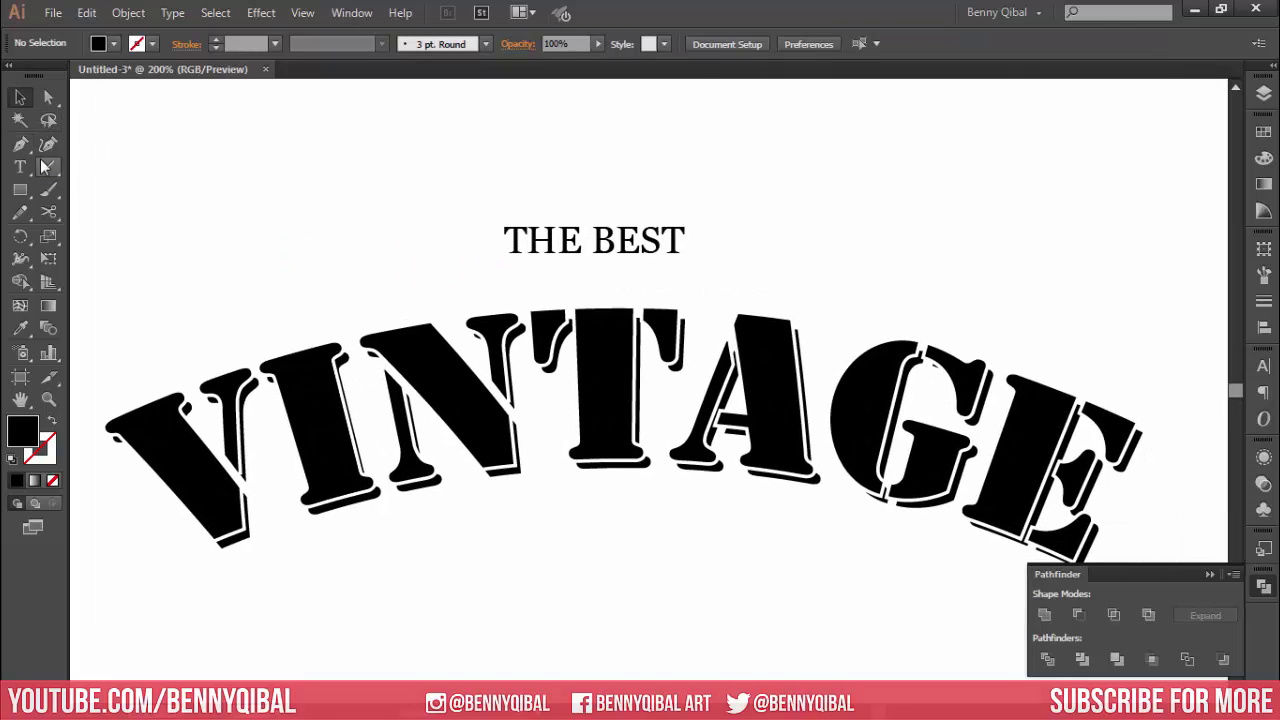
# Step: Draw a horizontal line to the right of THE BEST
pyautogui.click(19, 146)
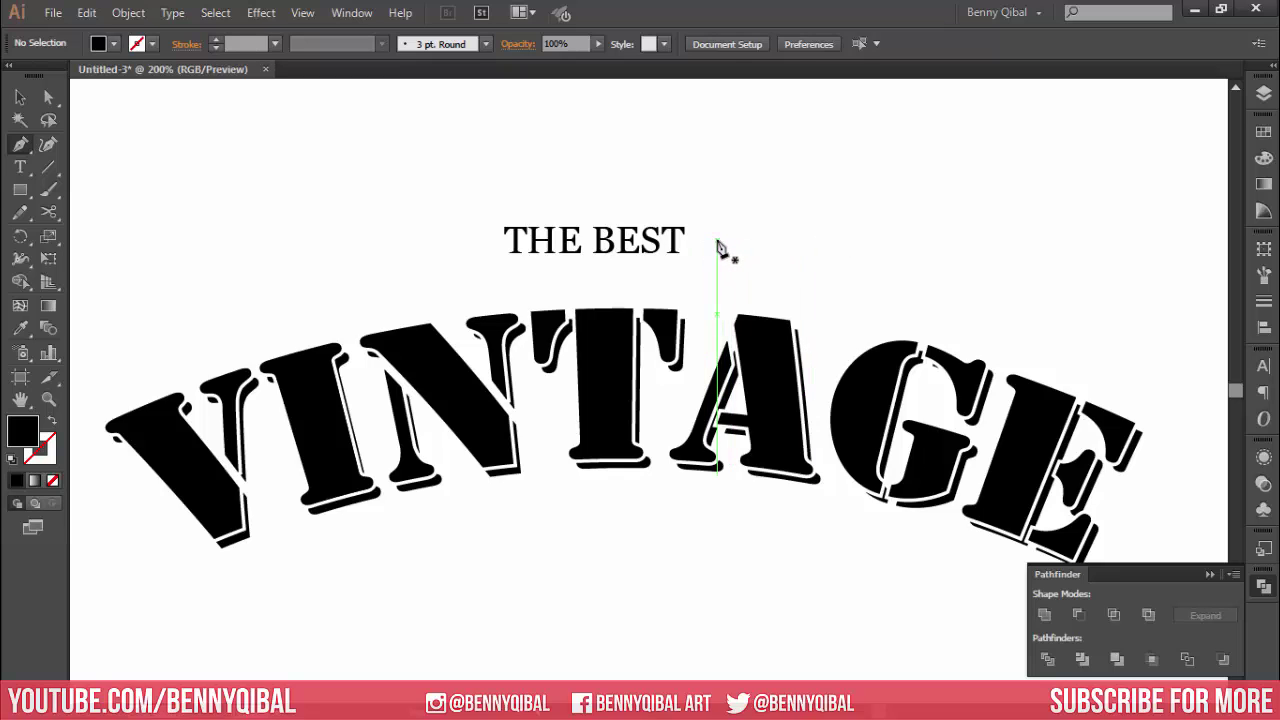
pyautogui.moveTo(706, 241); pyautogui.dragTo(889, 243)
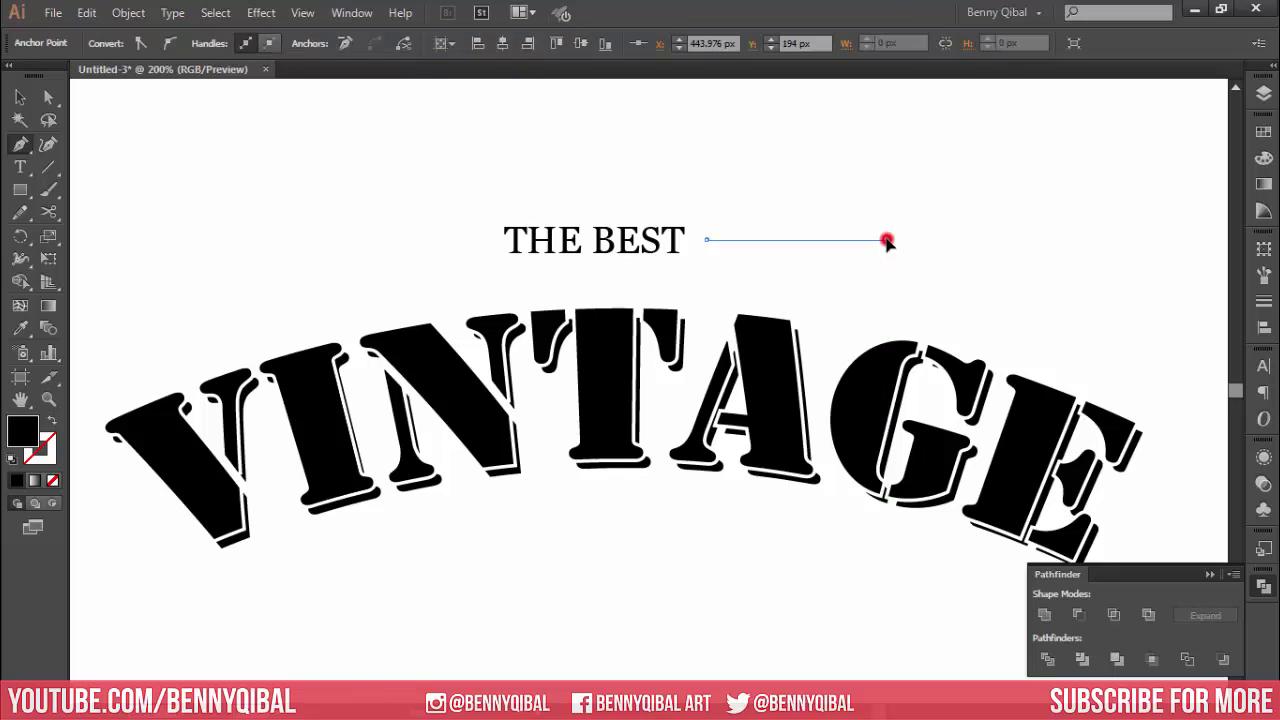
pyautogui.click(620, 175)
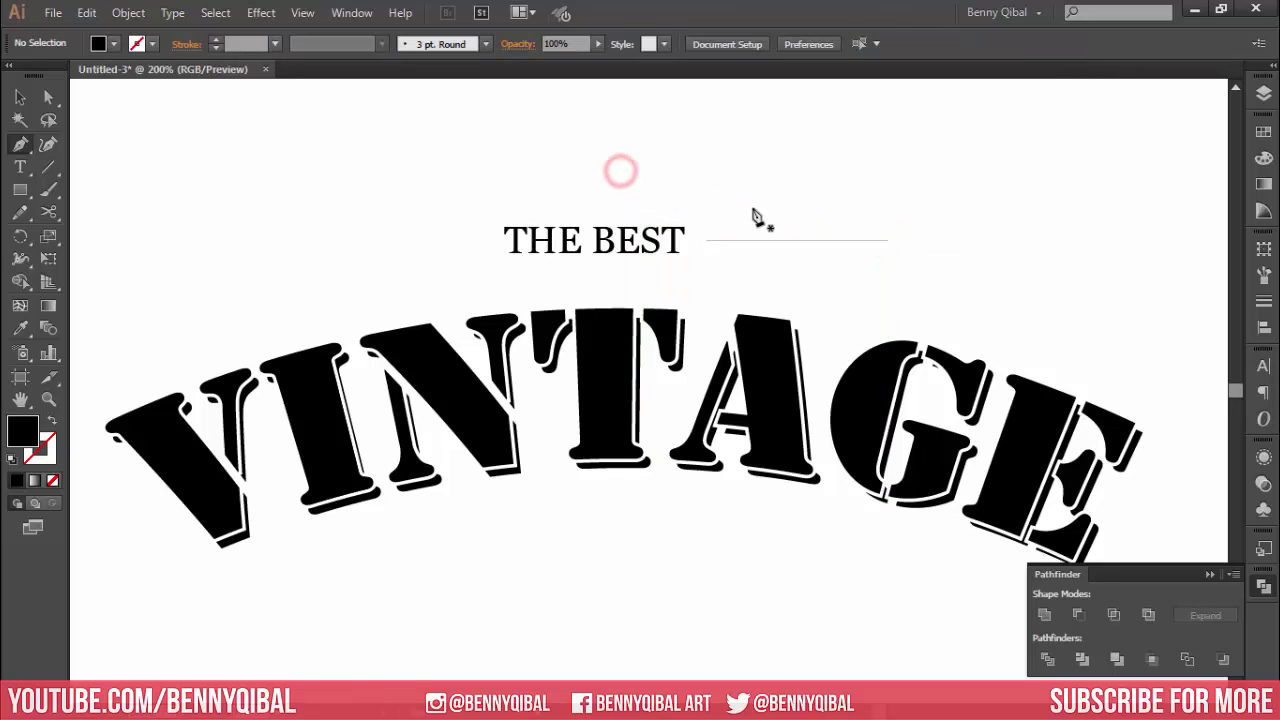
# Step: Give the line a thick black stroke, no fill, and a tapered width profile
pyautogui.click(18, 100)
pyautogui.moveTo(772, 219); pyautogui.dragTo(825, 265)
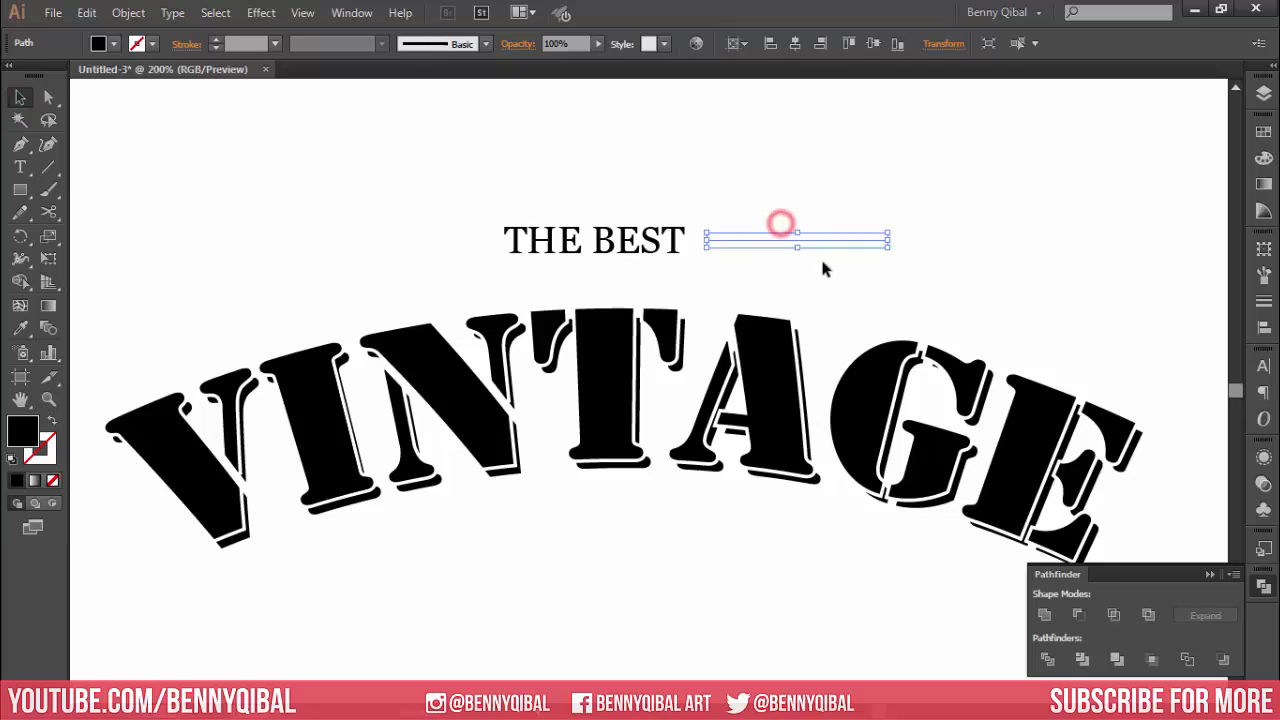
pyautogui.click(218, 45)
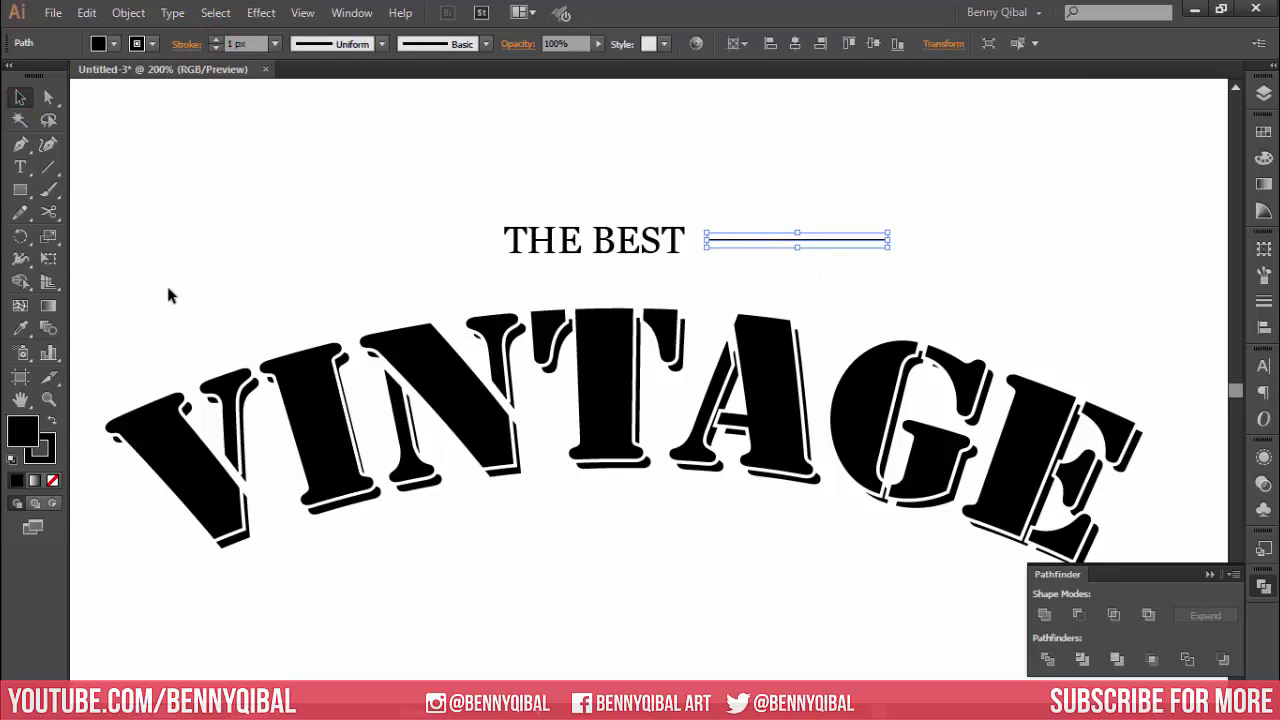
pyautogui.click(51, 481)
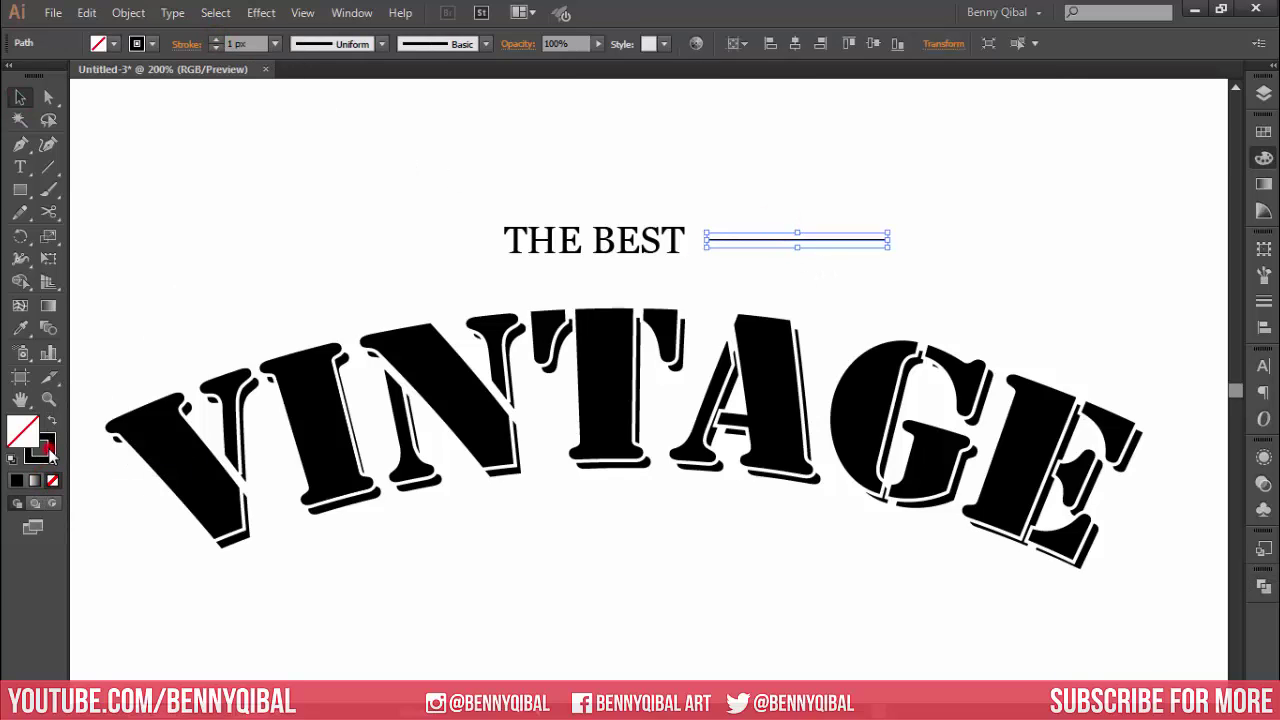
pyautogui.click(217, 41)
pyautogui.click(217, 41)
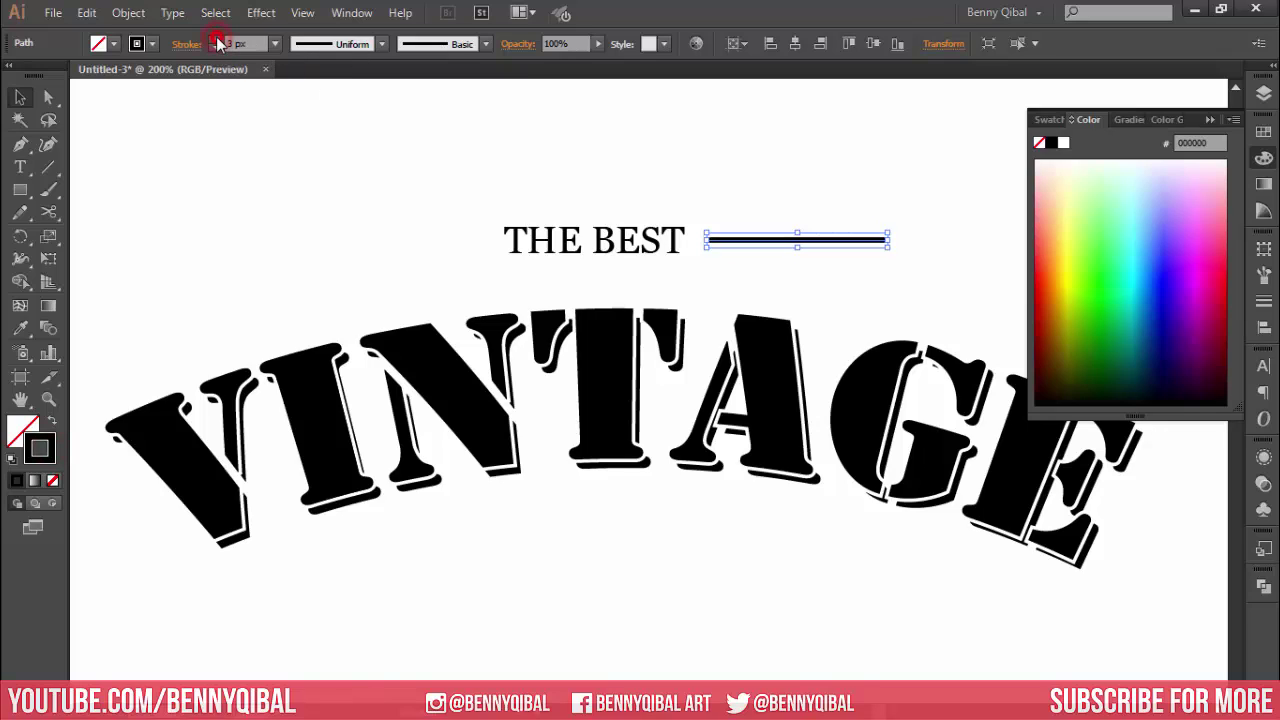
pyautogui.click(216, 40)
pyautogui.click(216, 40)
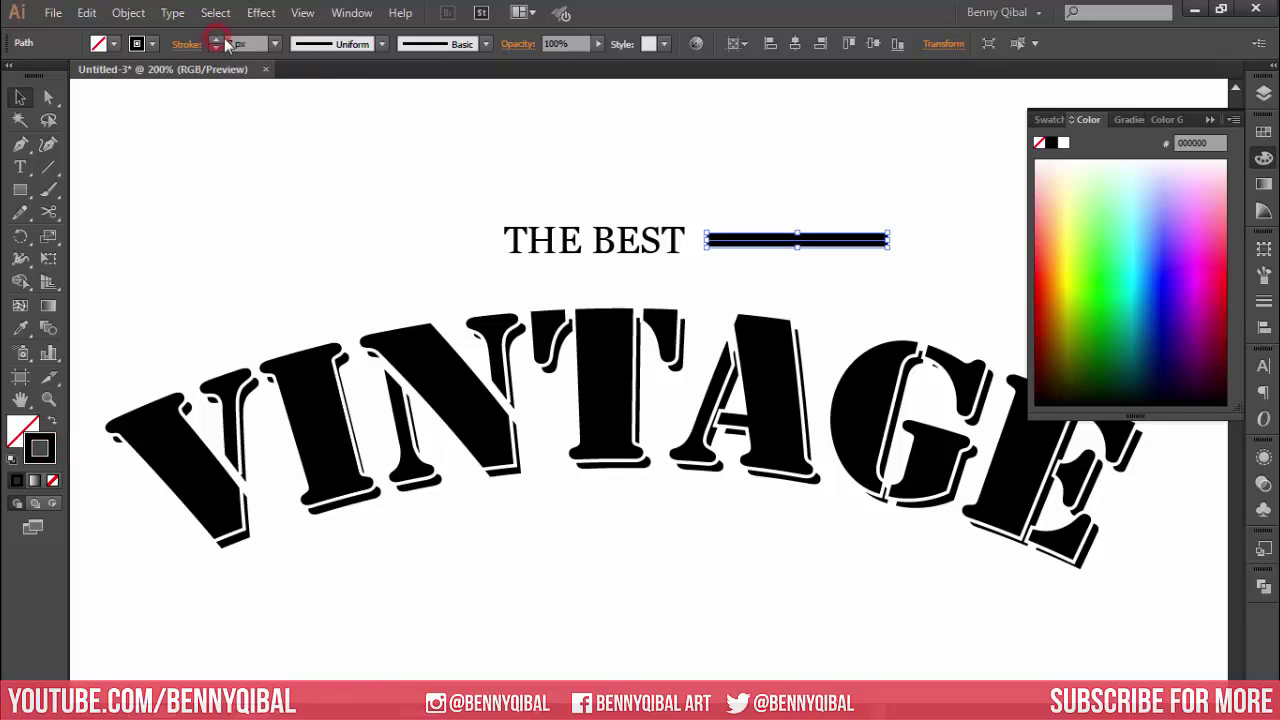
pyautogui.click(357, 45)
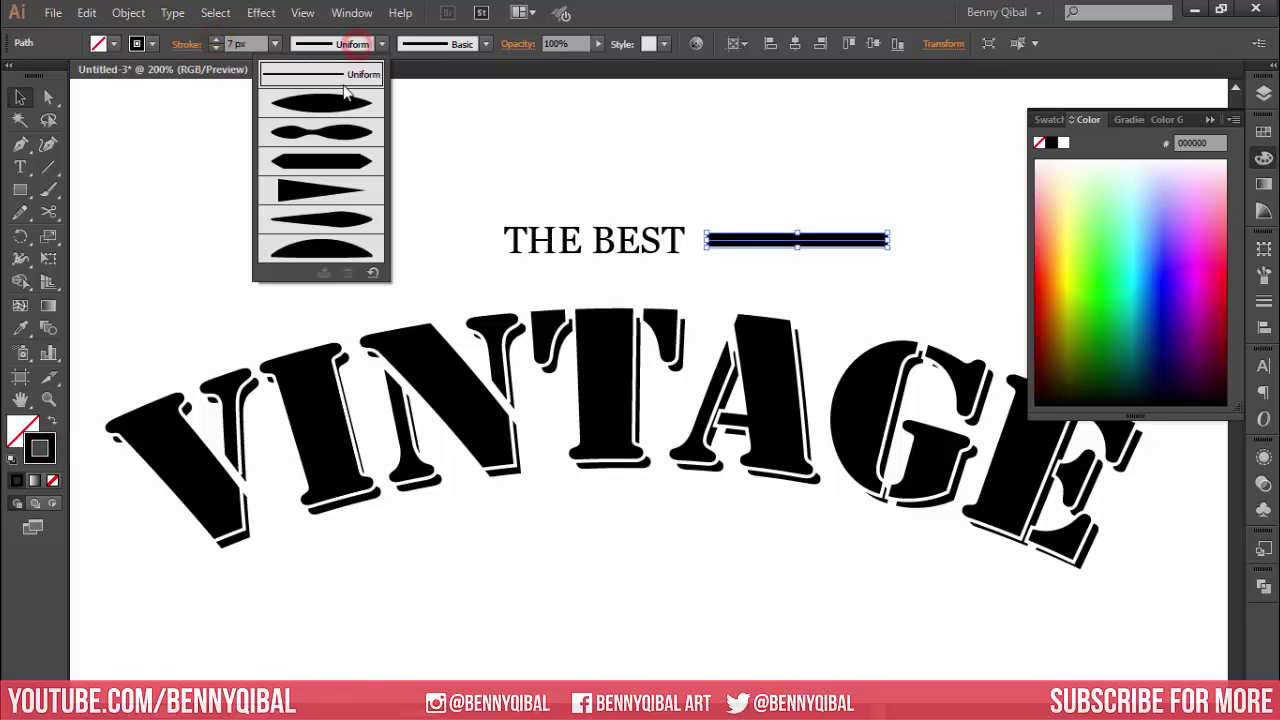
pyautogui.click(334, 195)
# Step: Stretch and position the tapered line beside THE BEST, then select it
pyautogui.click(470, 173)
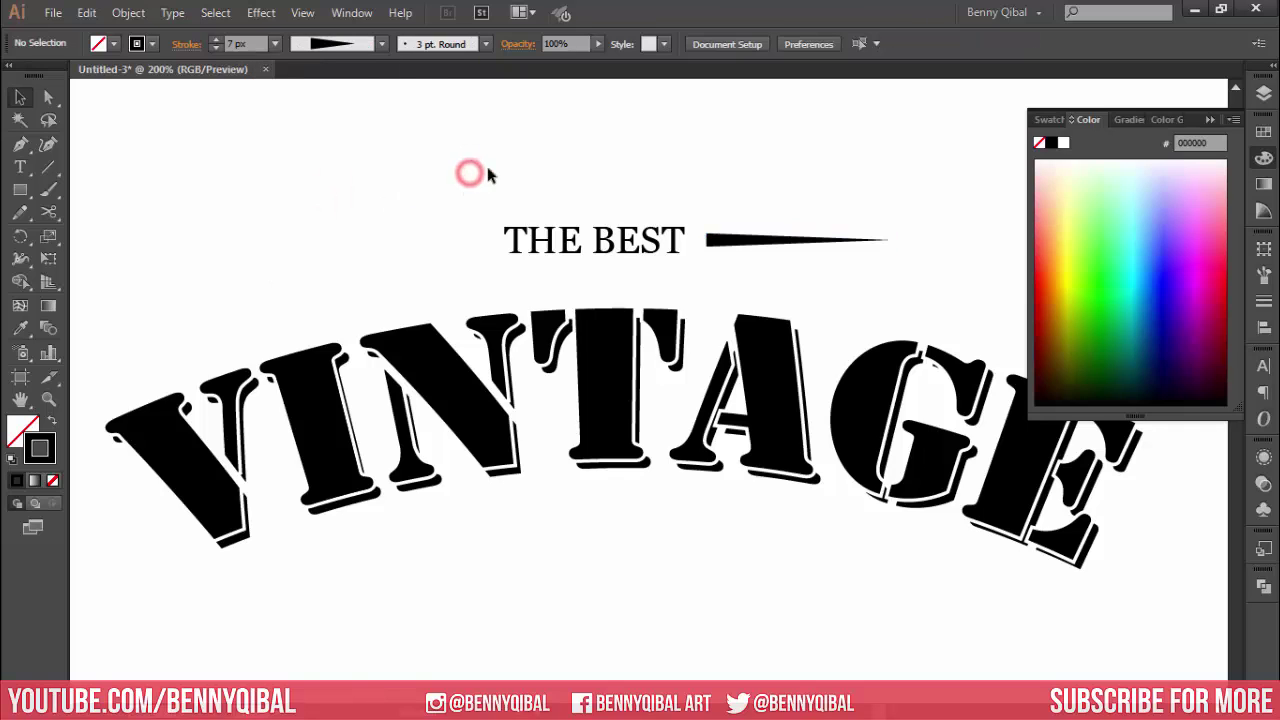
pyautogui.click(746, 243)
pyautogui.keyDown('alt'); pyautogui.scroll(1, 746, 243); pyautogui.keyUp('alt')
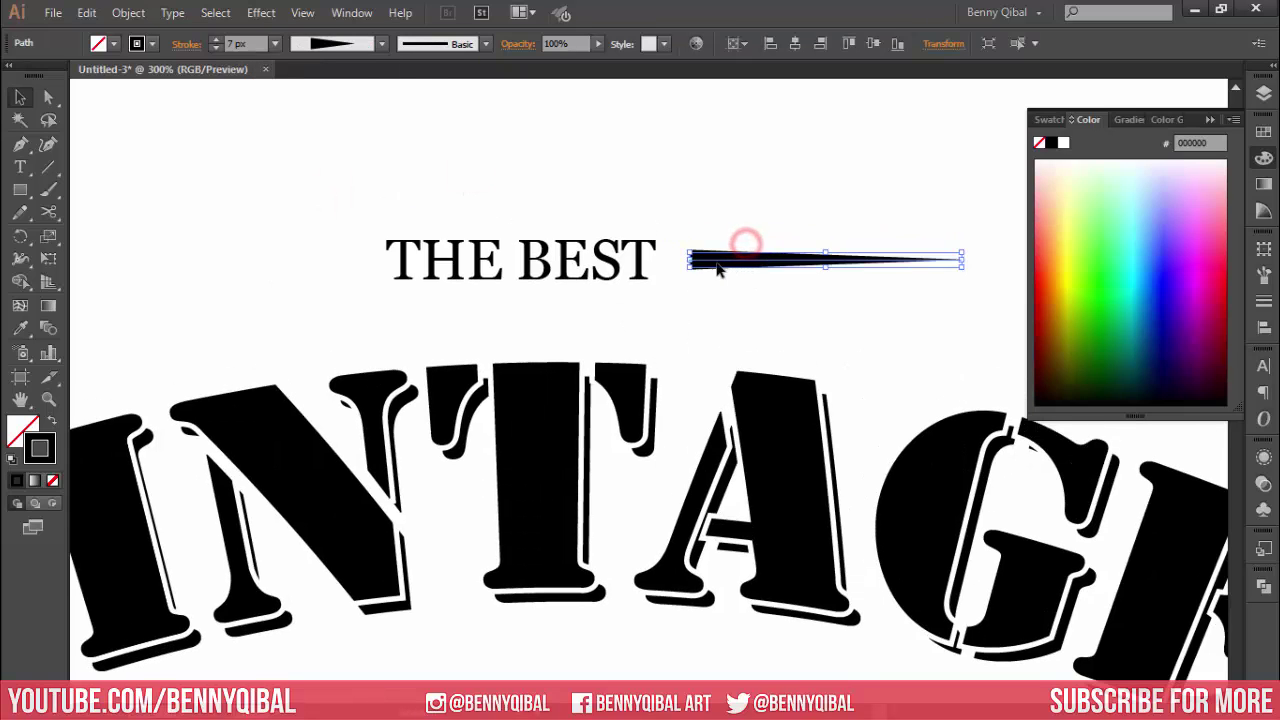
pyautogui.moveTo(688, 260)
pyautogui.mouseDown()
pyautogui.moveTo(652, 260)
pyautogui.moveTo(720, 290)
pyautogui.mouseUp()
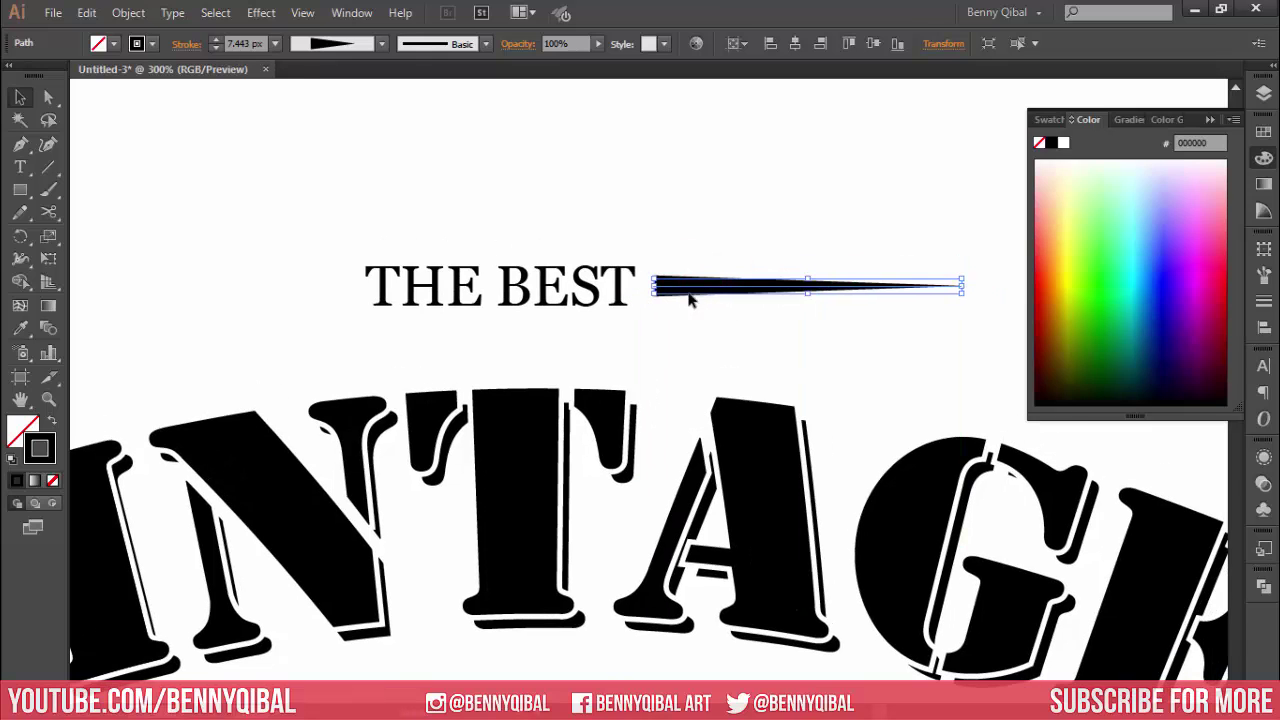
pyautogui.click(614, 243)
pyautogui.moveTo(580, 270); pyautogui.dragTo(607, 237)
pyautogui.click(702, 269)
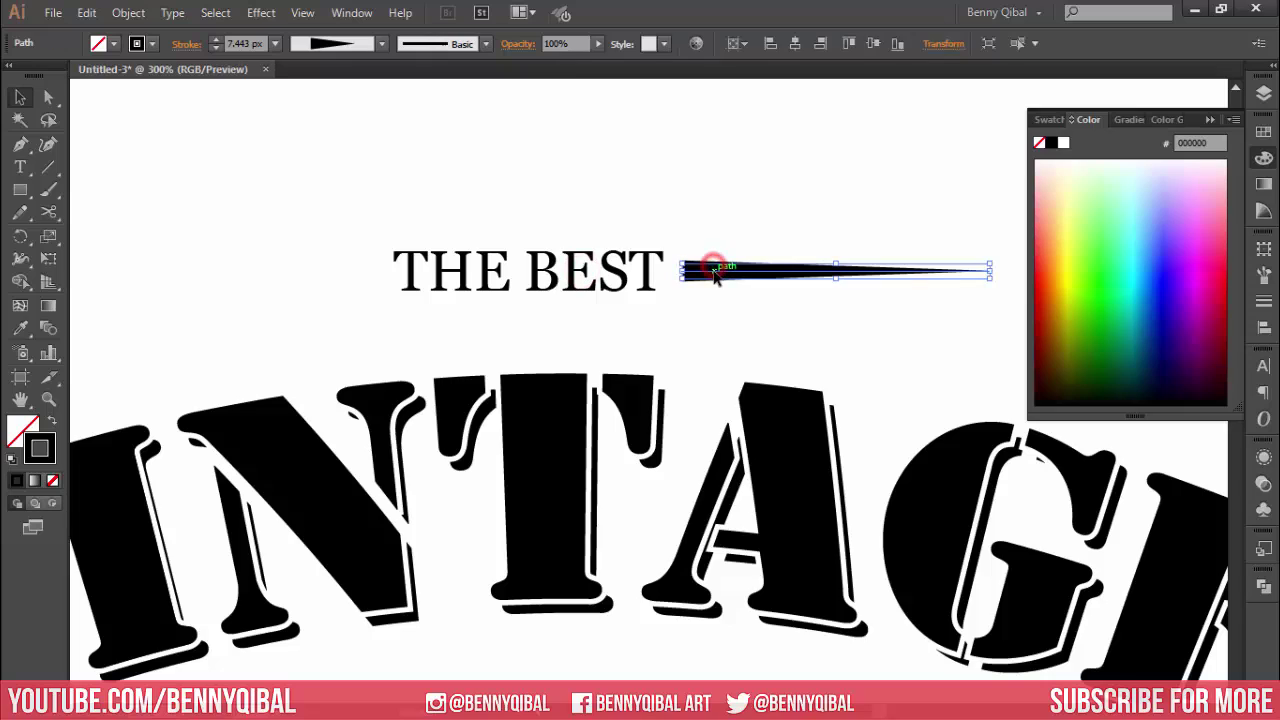
pyautogui.moveTo(22, 237); pyautogui.dragTo(119, 268)
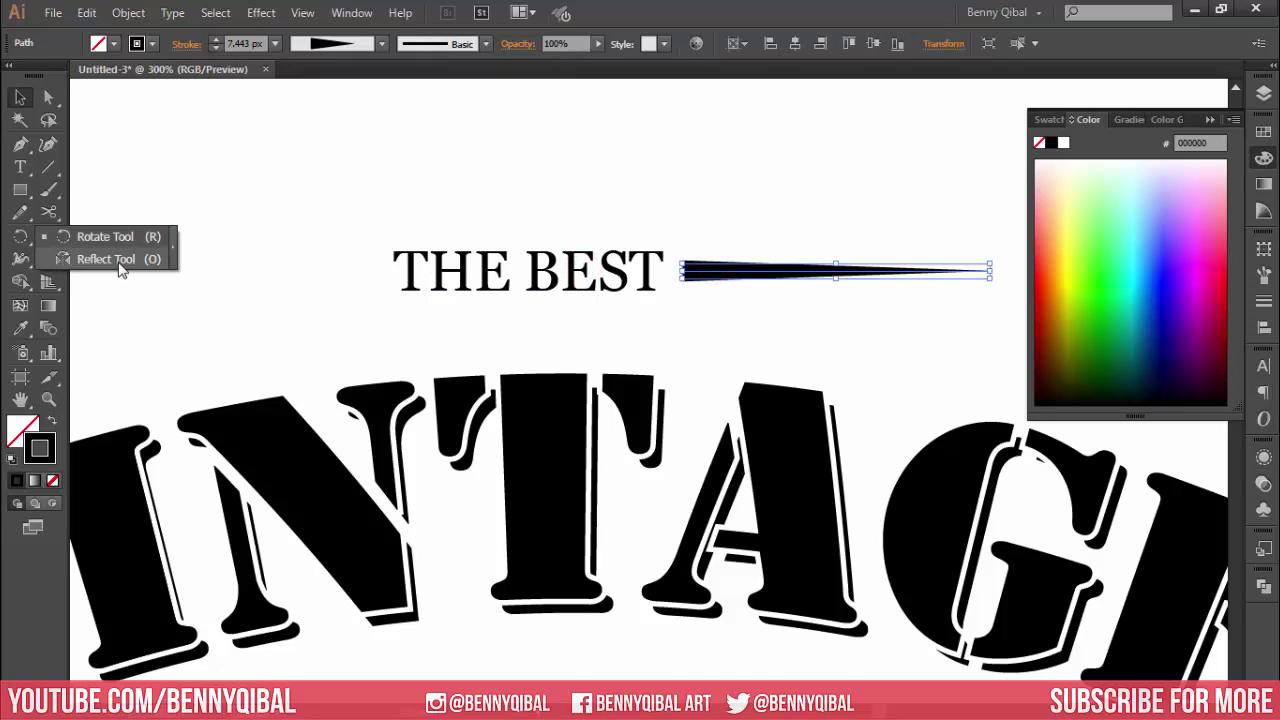
# Step: Reflect a copy of the tapered line across THE BEST's centre on the vertical axis
pyautogui.click(119, 262)
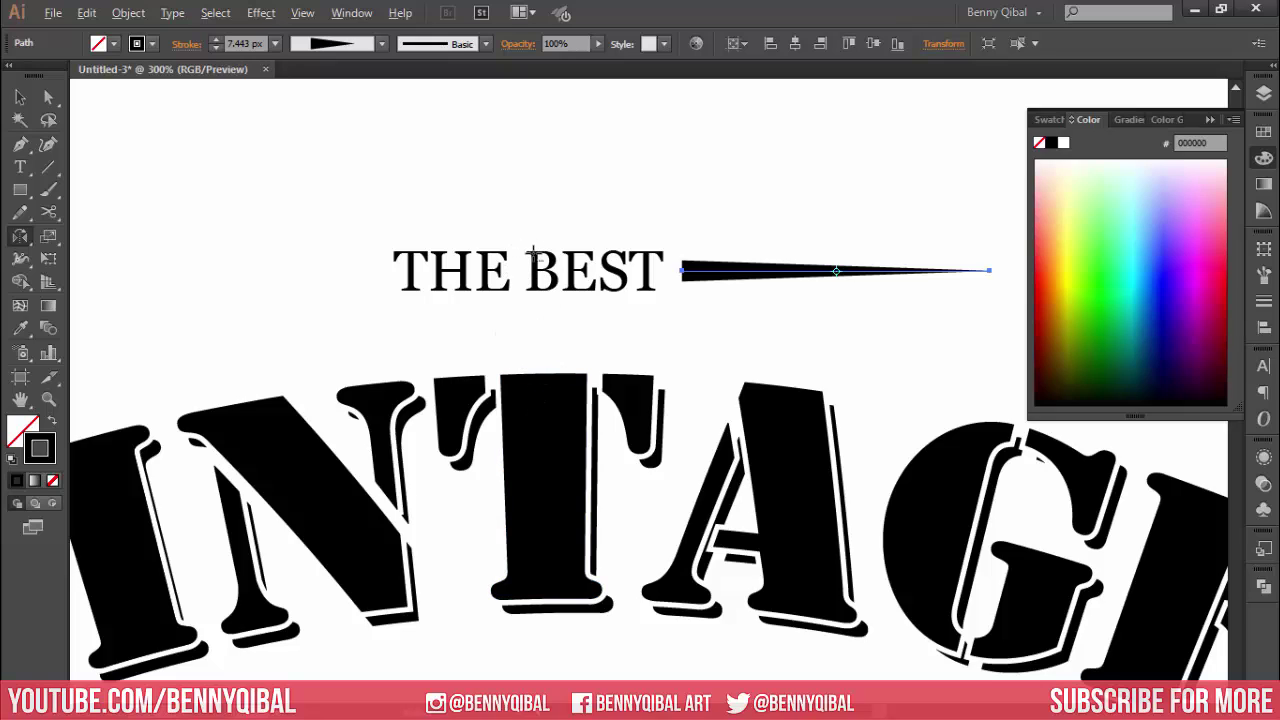
pyautogui.scroll(-3, 533, 255)
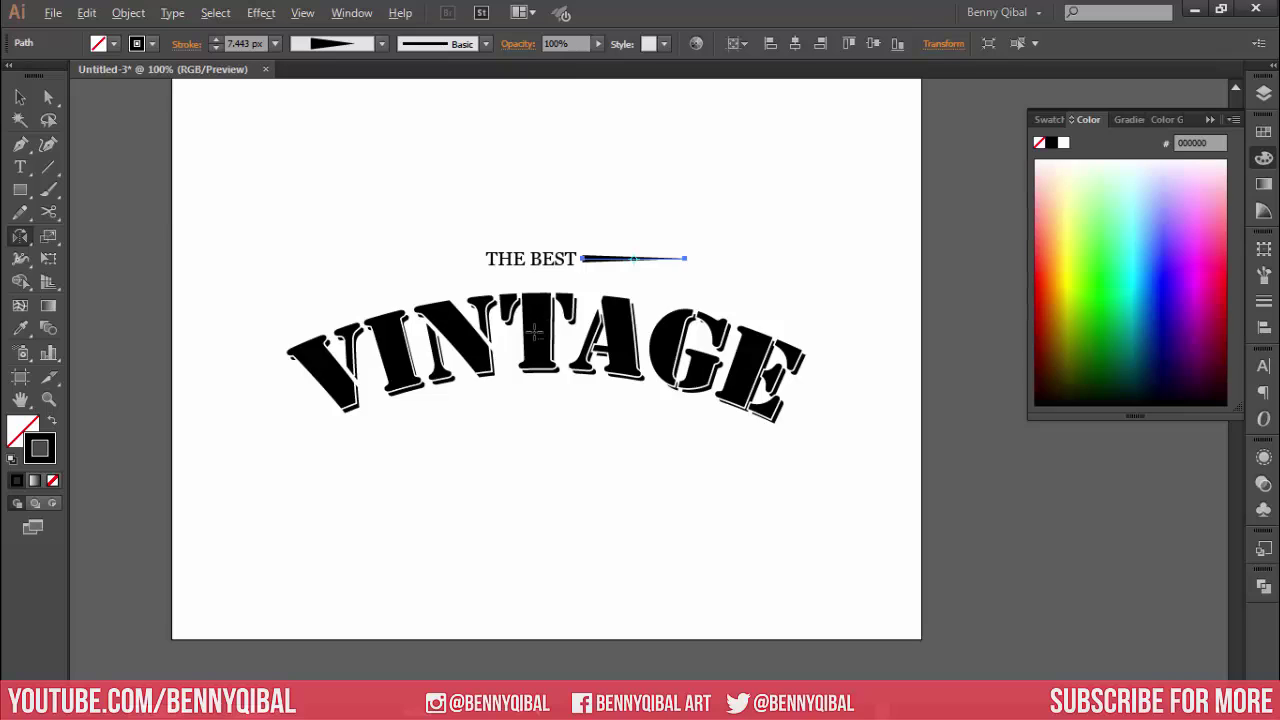
pyautogui.scroll(-1, 534, 332)
pyautogui.scroll(1, 540, 374)
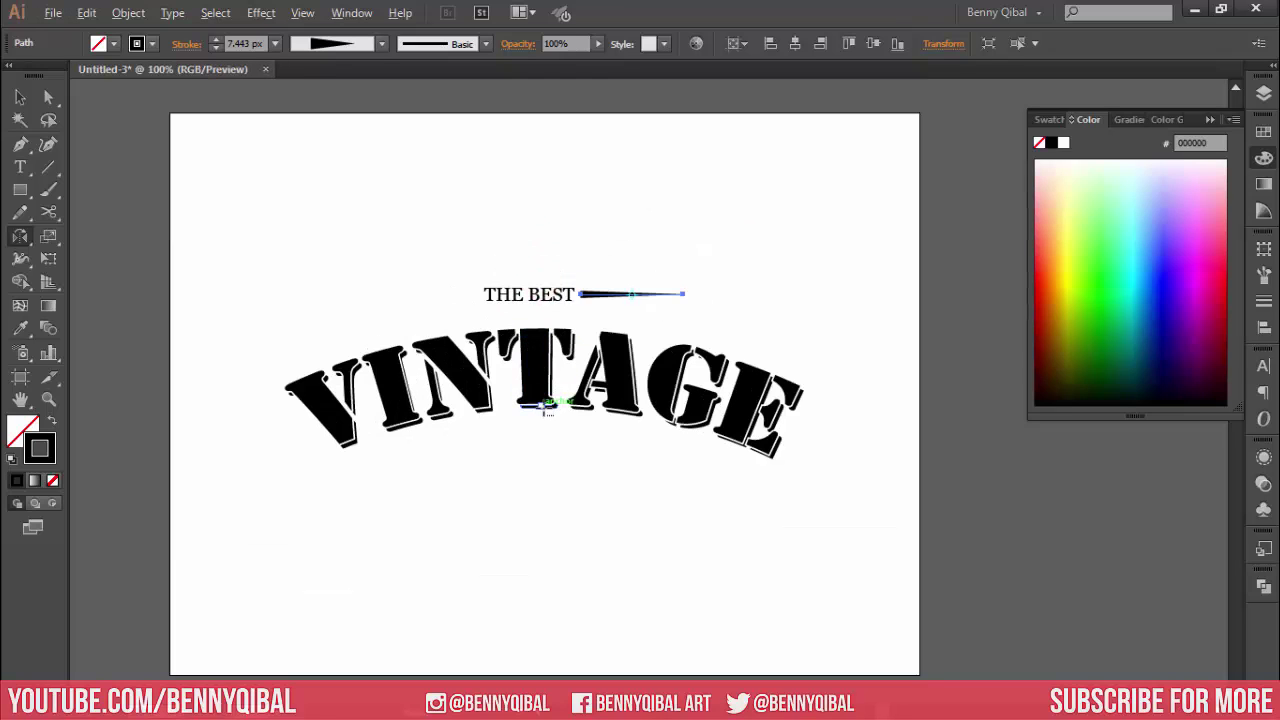
pyautogui.scroll(1, 534, 364)
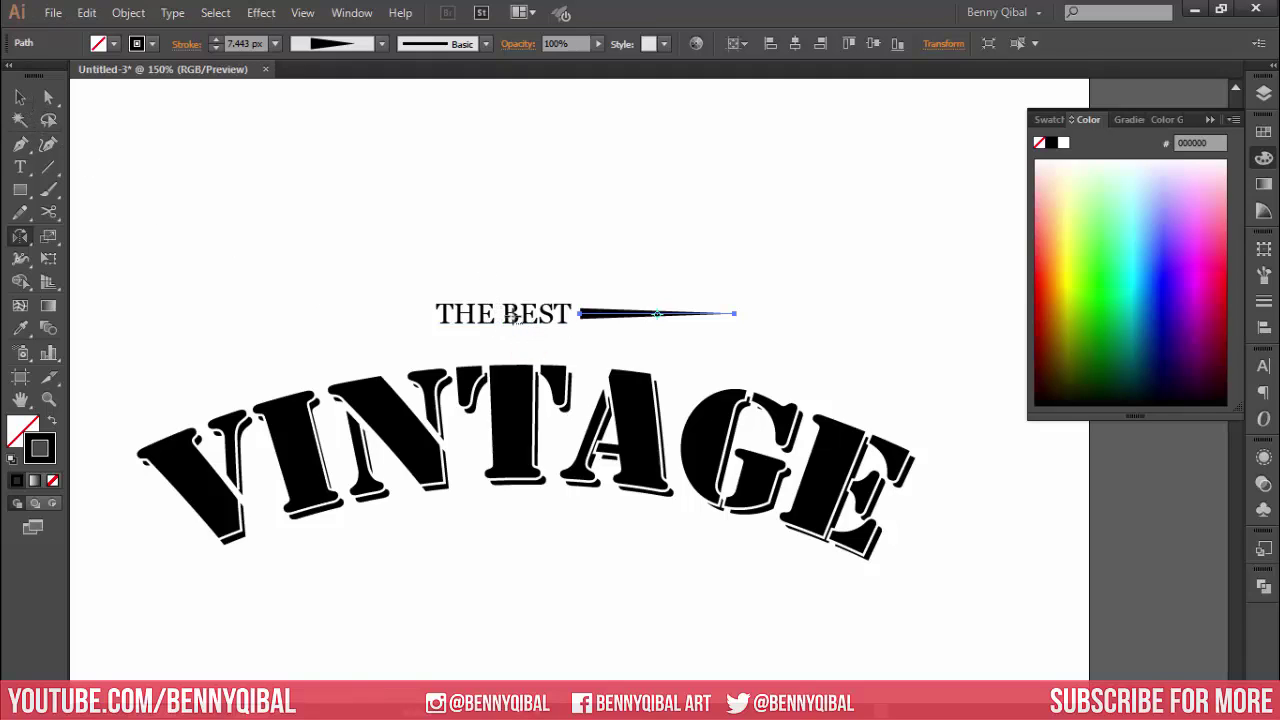
pyautogui.keyDown('alt'); pyautogui.click(509, 314); pyautogui.keyUp('alt')
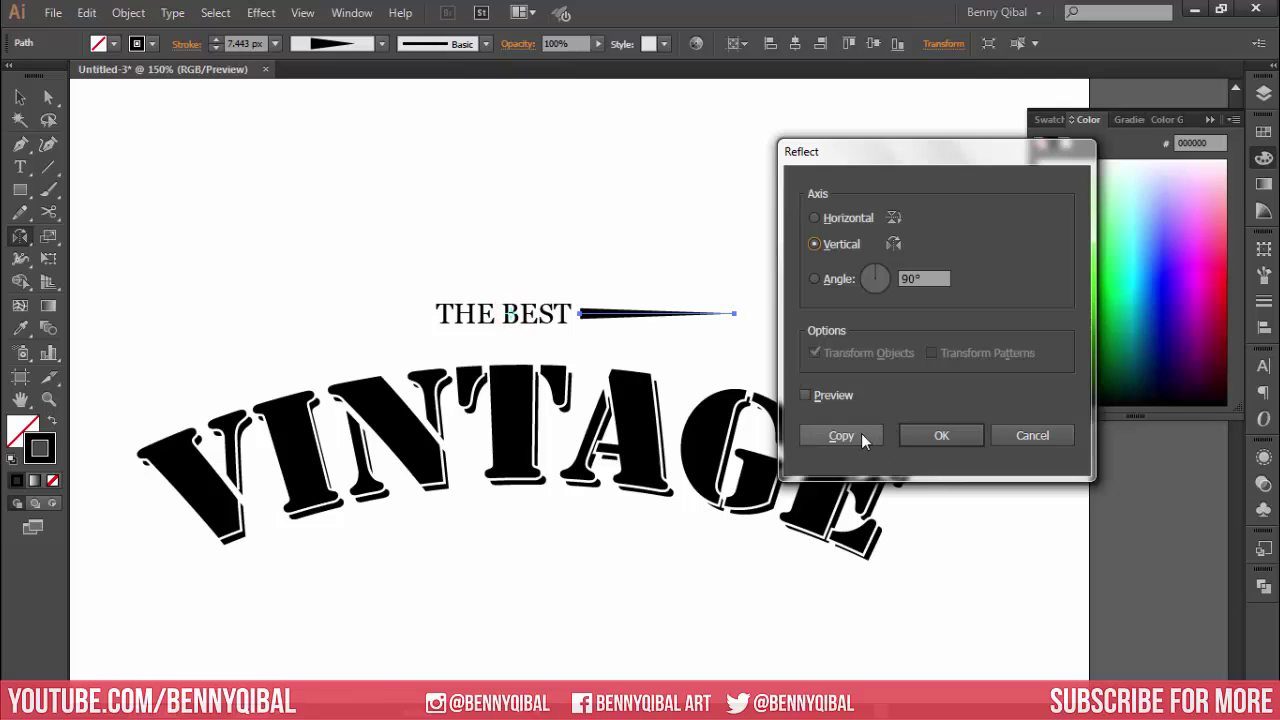
pyautogui.click(839, 246)
pyautogui.click(810, 396)
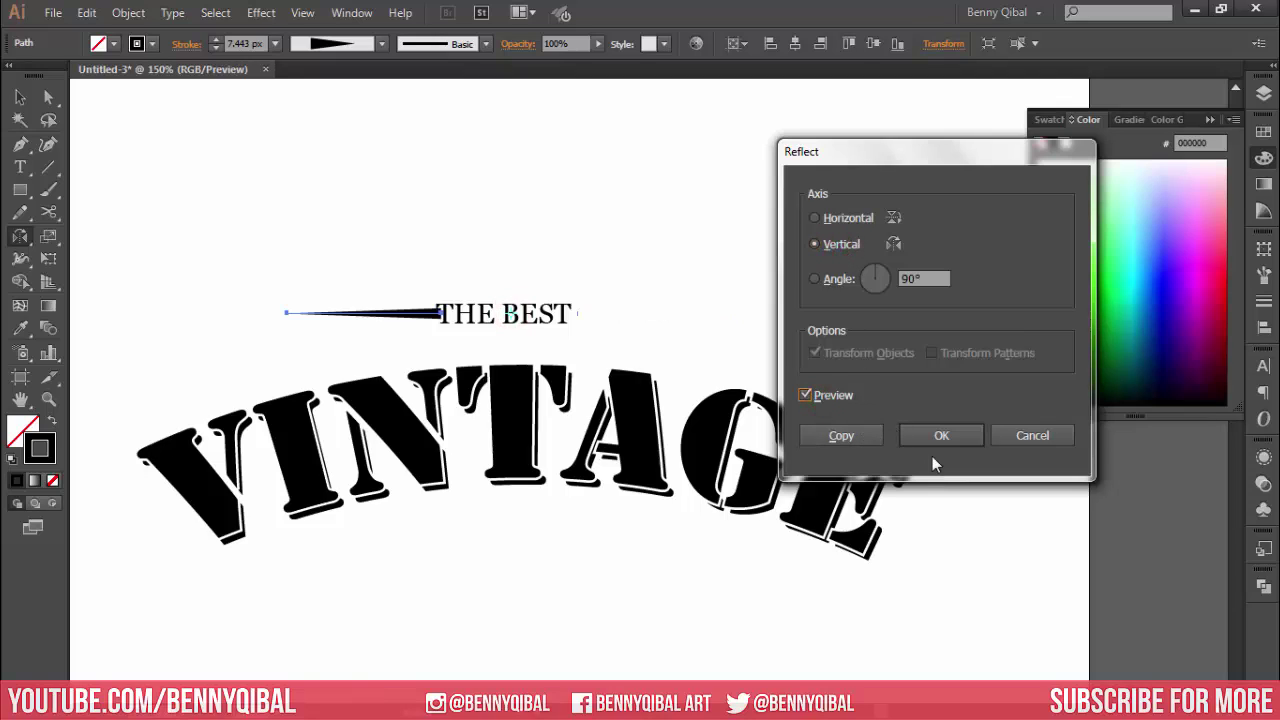
pyautogui.click(843, 437)
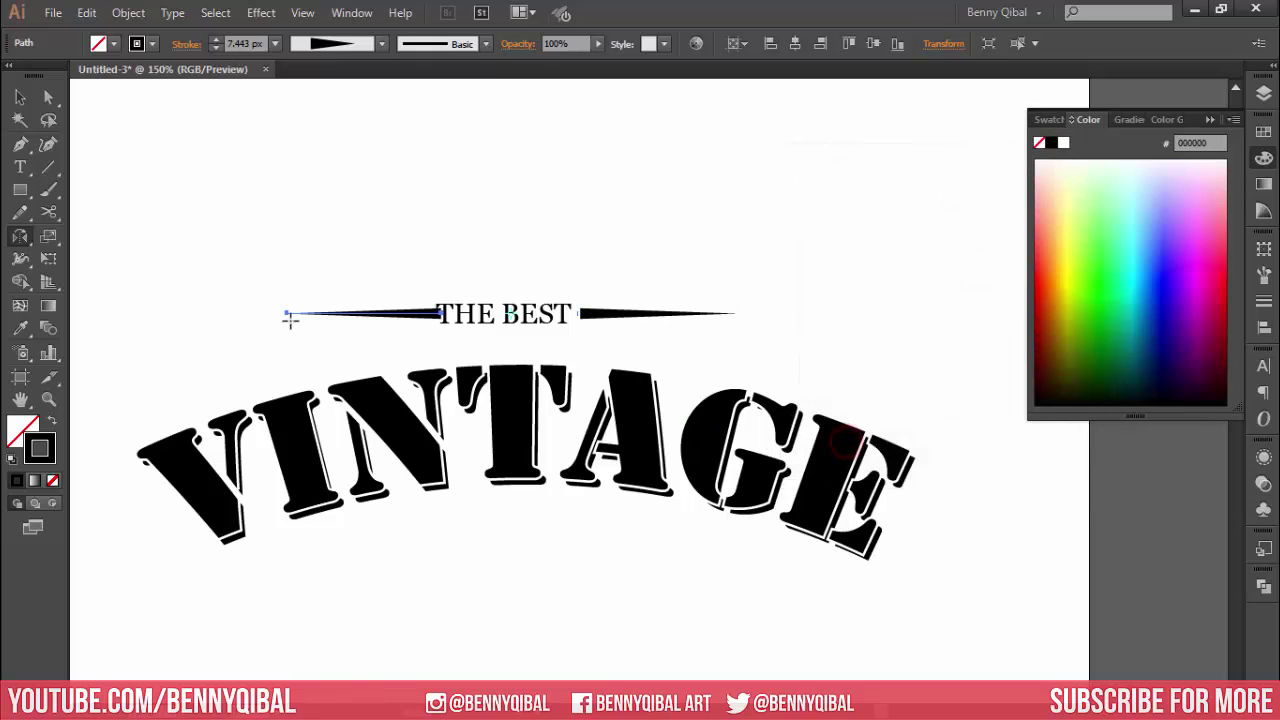
# Step: Nudge the mirrored line slightly further from THE BEST on the left
pyautogui.scroll(1, 200, 250)
pyautogui.click(20, 97)
pyautogui.scroll(2, 440, 330)
pyautogui.click(455, 300)
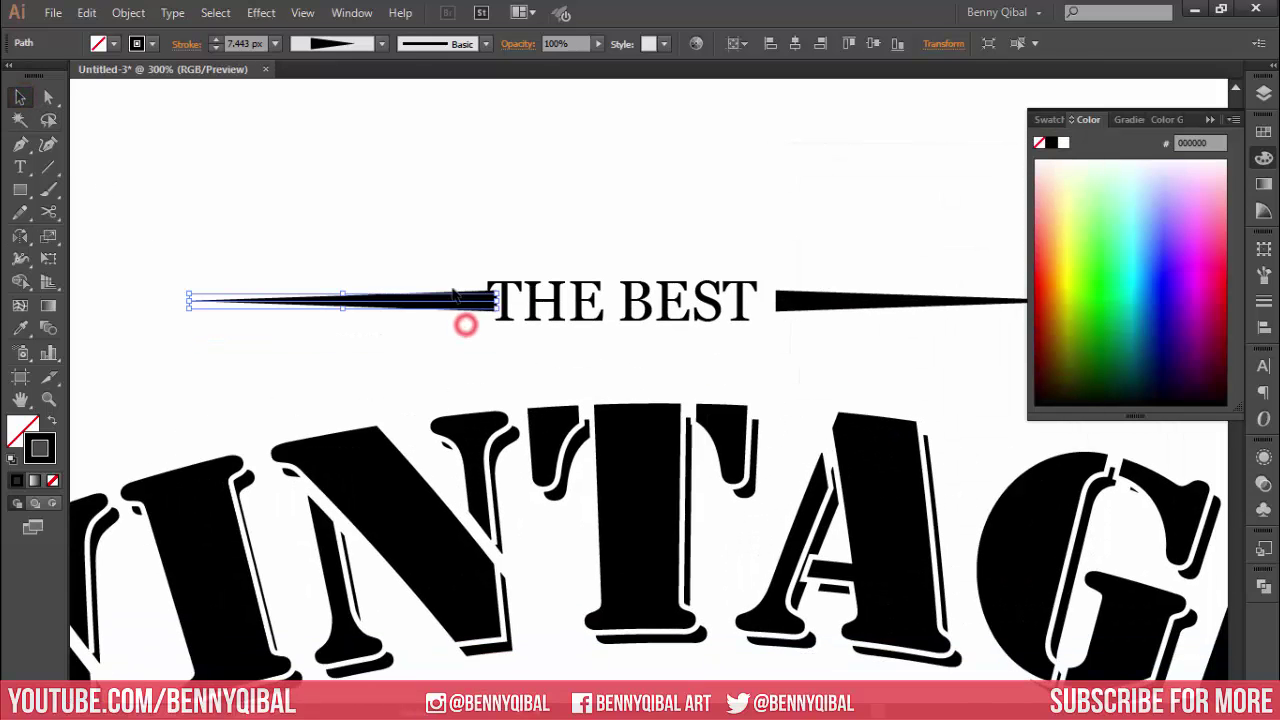
pyautogui.moveTo(453, 295); pyautogui.dragTo(452, 310)
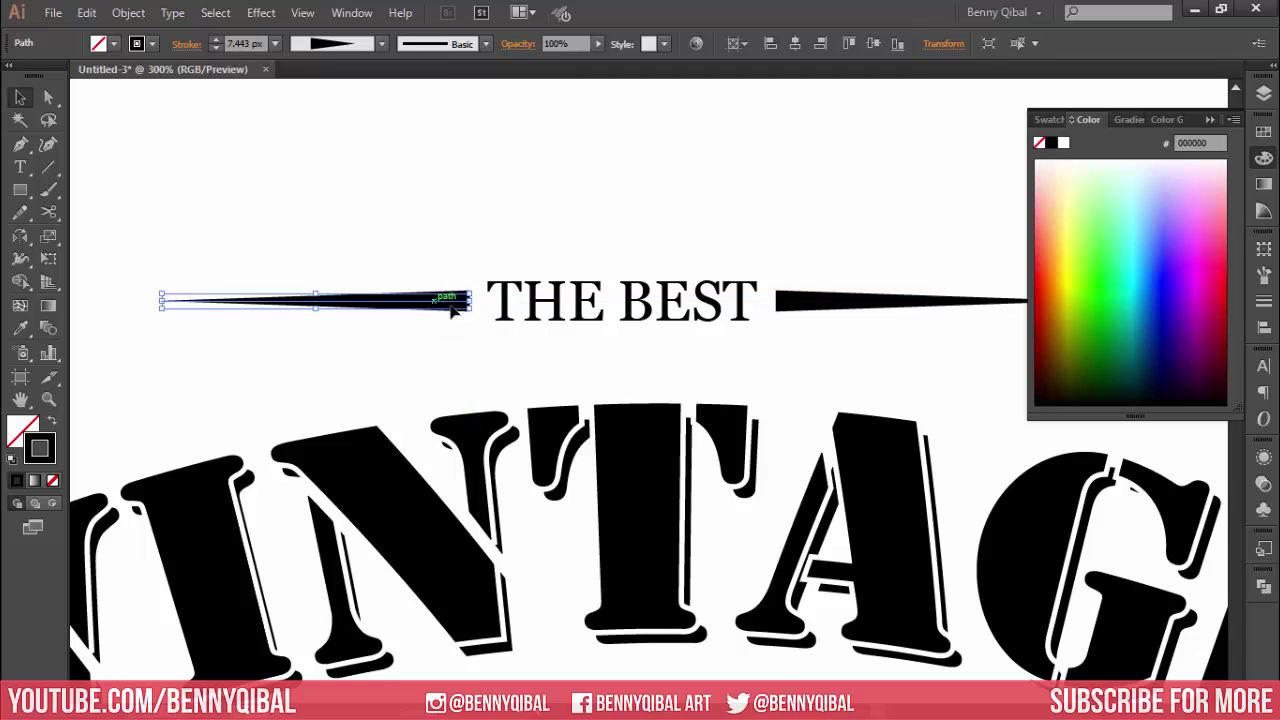
# Step: Reduce both tapered lines' stroke weight to 5 px
pyautogui.click(691, 246)
pyautogui.hotkey('ctrl', '-')
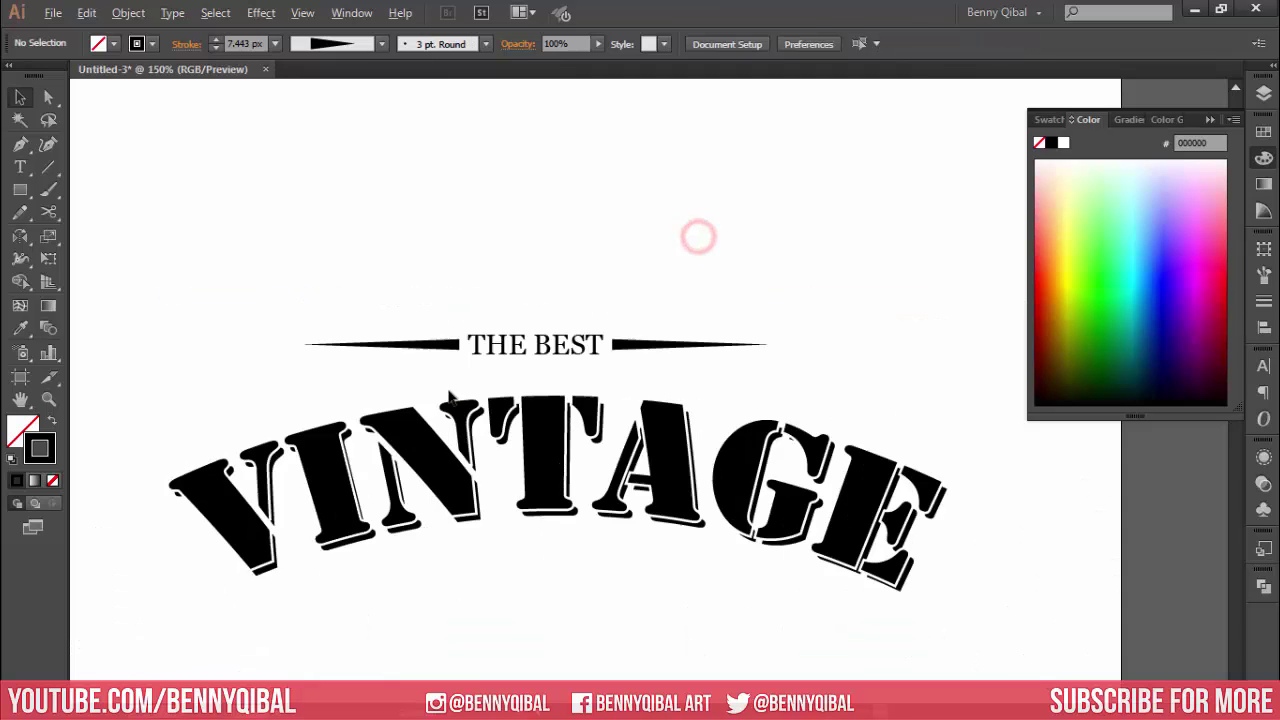
pyautogui.moveTo(371, 274); pyautogui.dragTo(434, 340)
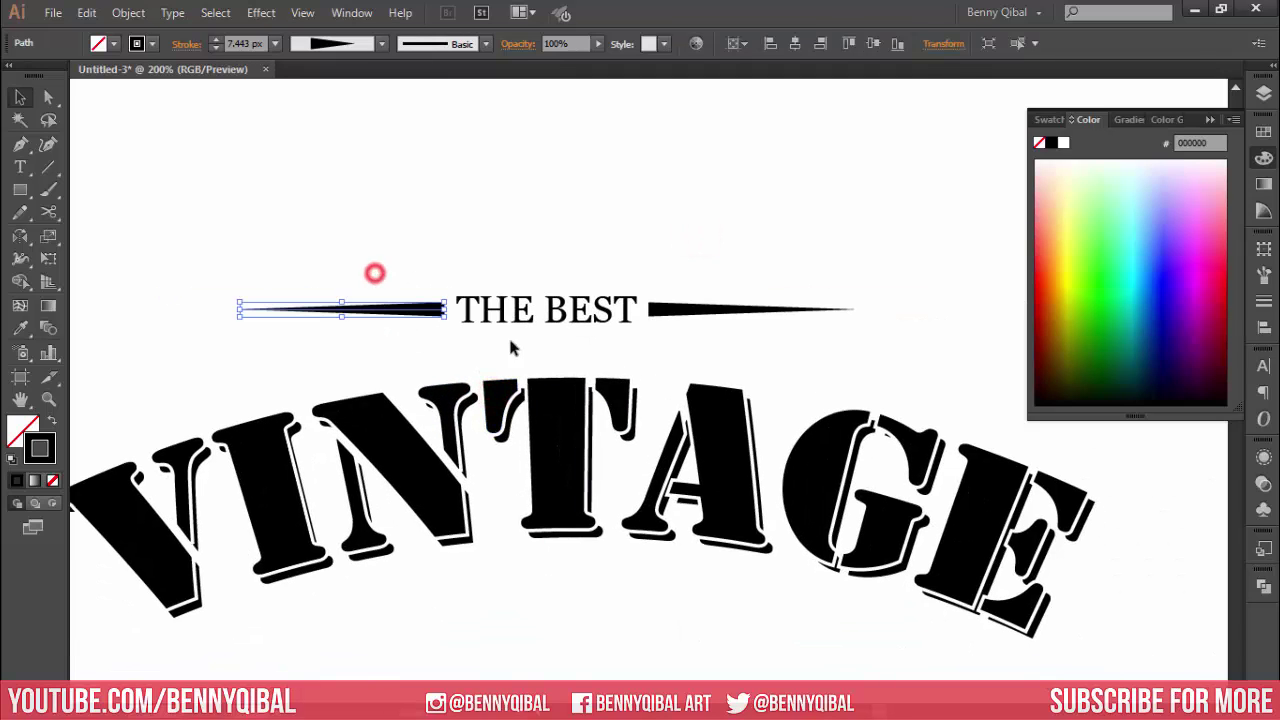
pyautogui.moveTo(728, 266); pyautogui.dragTo(750, 330)
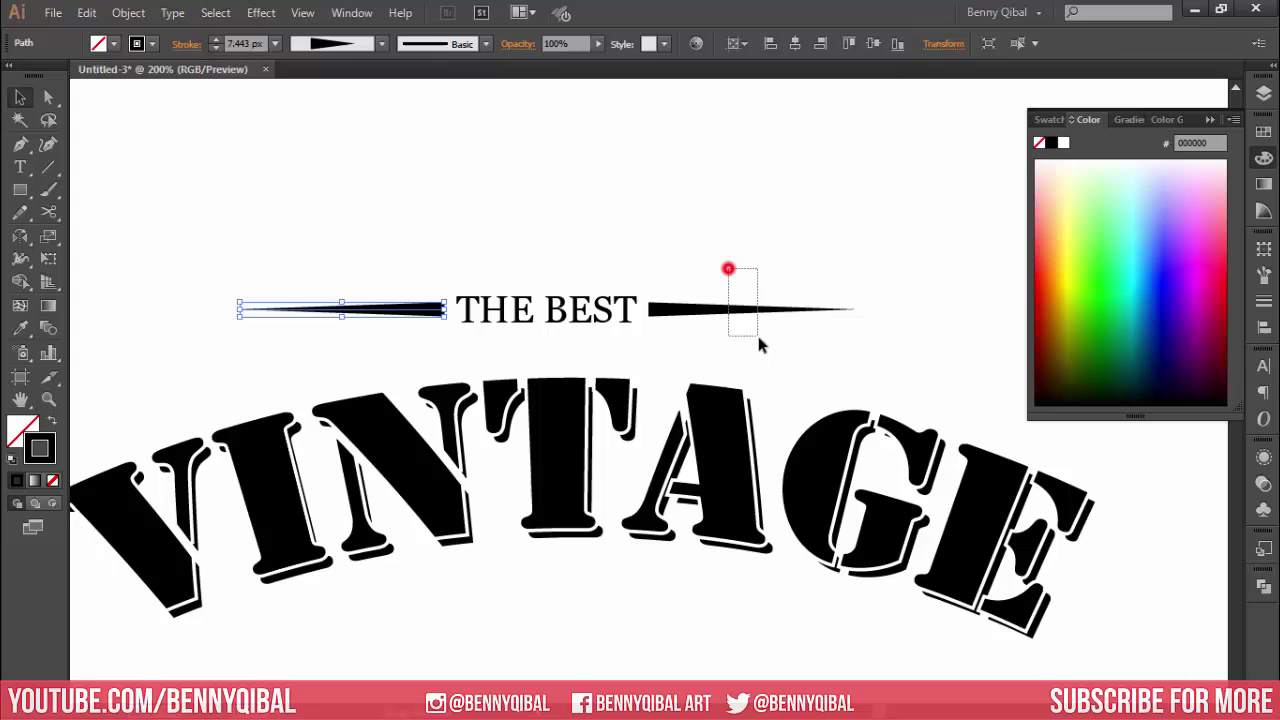
pyautogui.click(215, 48)
pyautogui.click(215, 48)
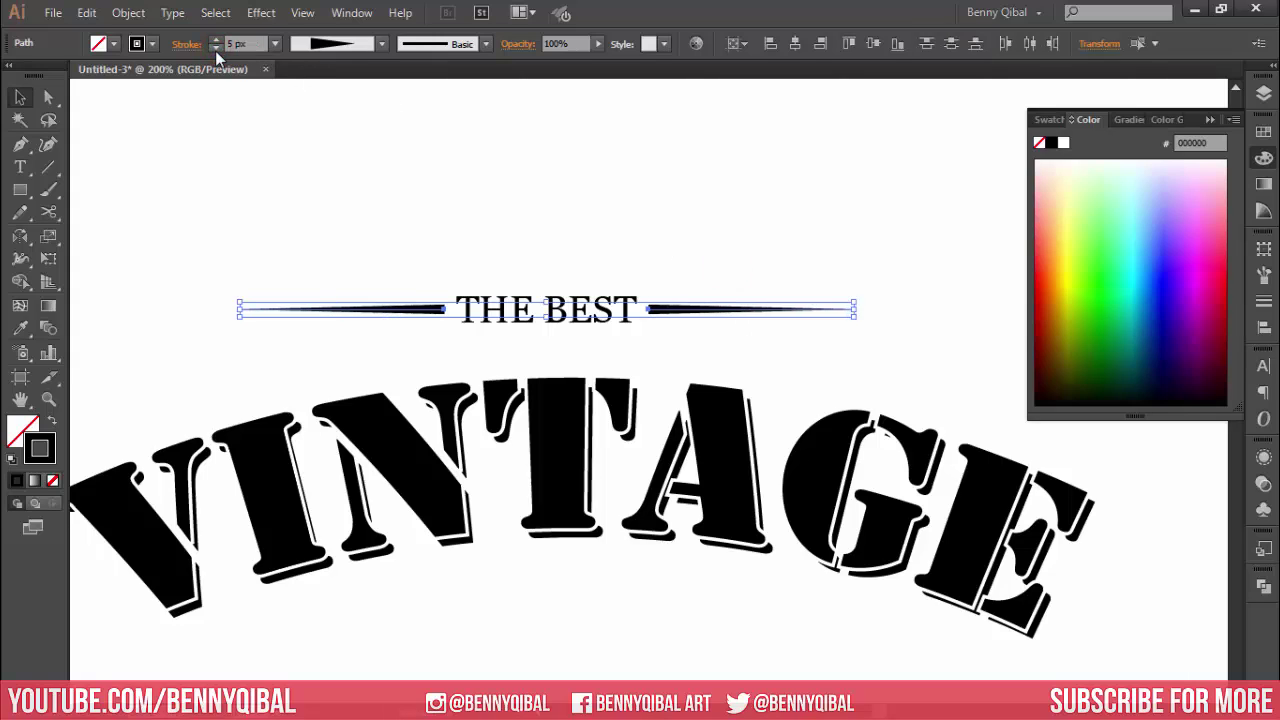
pyautogui.click(268, 185)
# Step: Group the left and right tapered lines together
pyautogui.moveTo(338, 259); pyautogui.dragTo(372, 318)
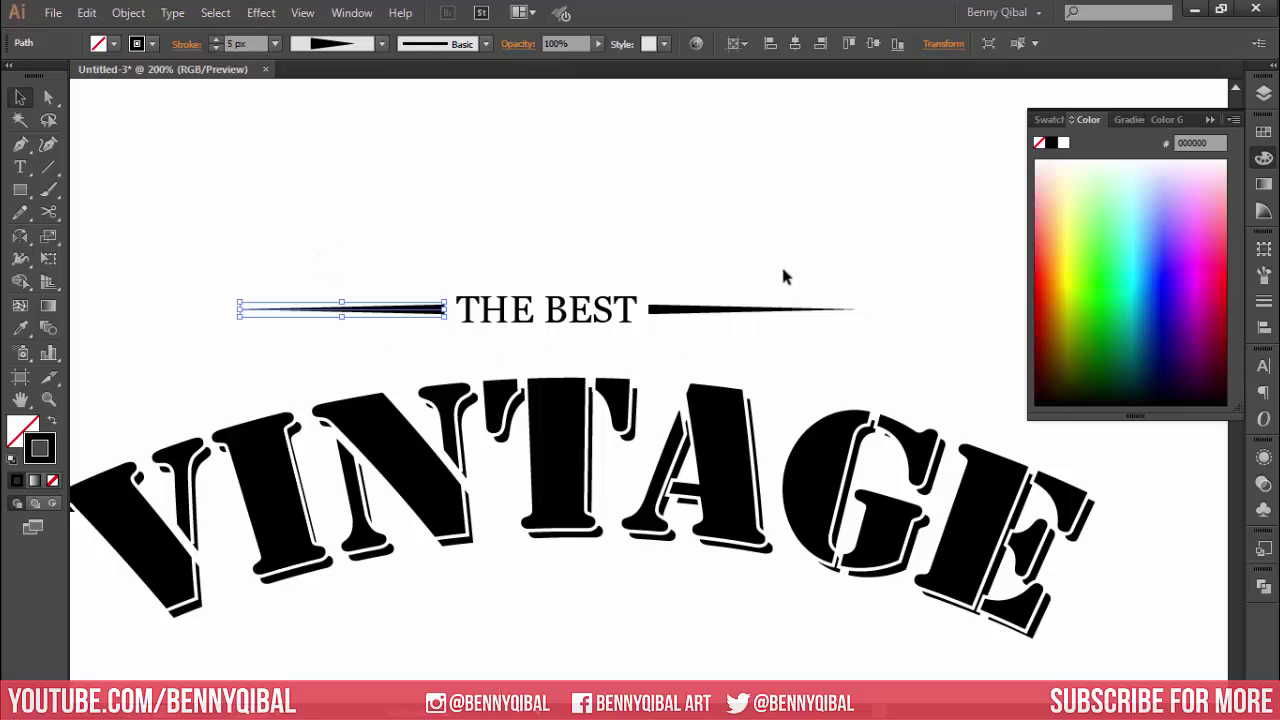
pyautogui.moveTo(783, 276); pyautogui.dragTo(815, 332)
pyautogui.click(128, 12)
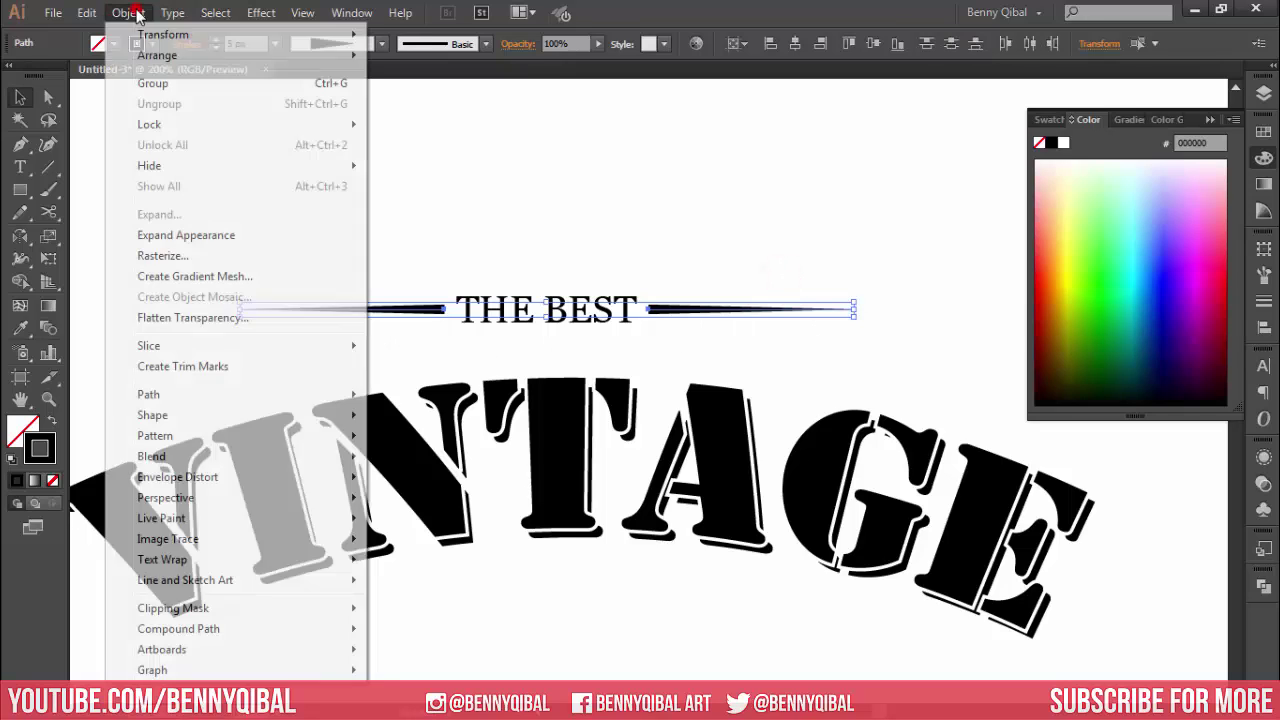
pyautogui.click(181, 84)
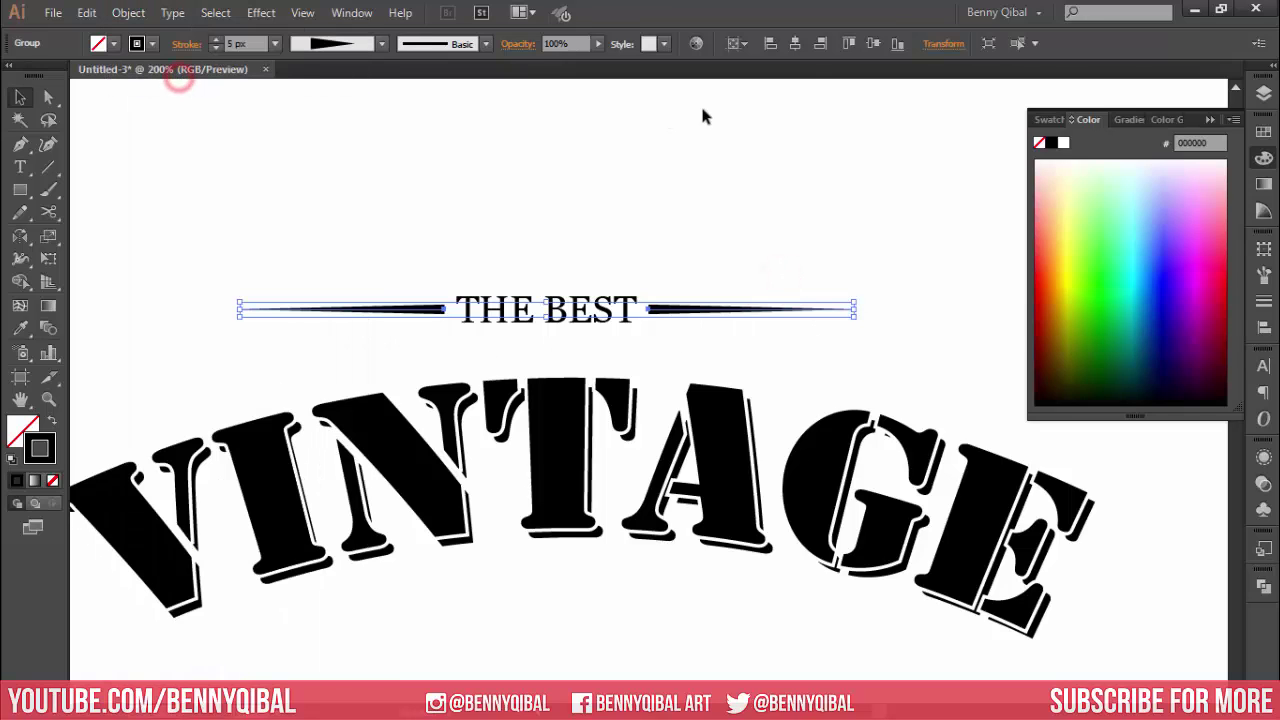
pyautogui.click(798, 43)
# Step: Centre THE BEST horizontally between the lines and group it with them
pyautogui.click(622, 302)
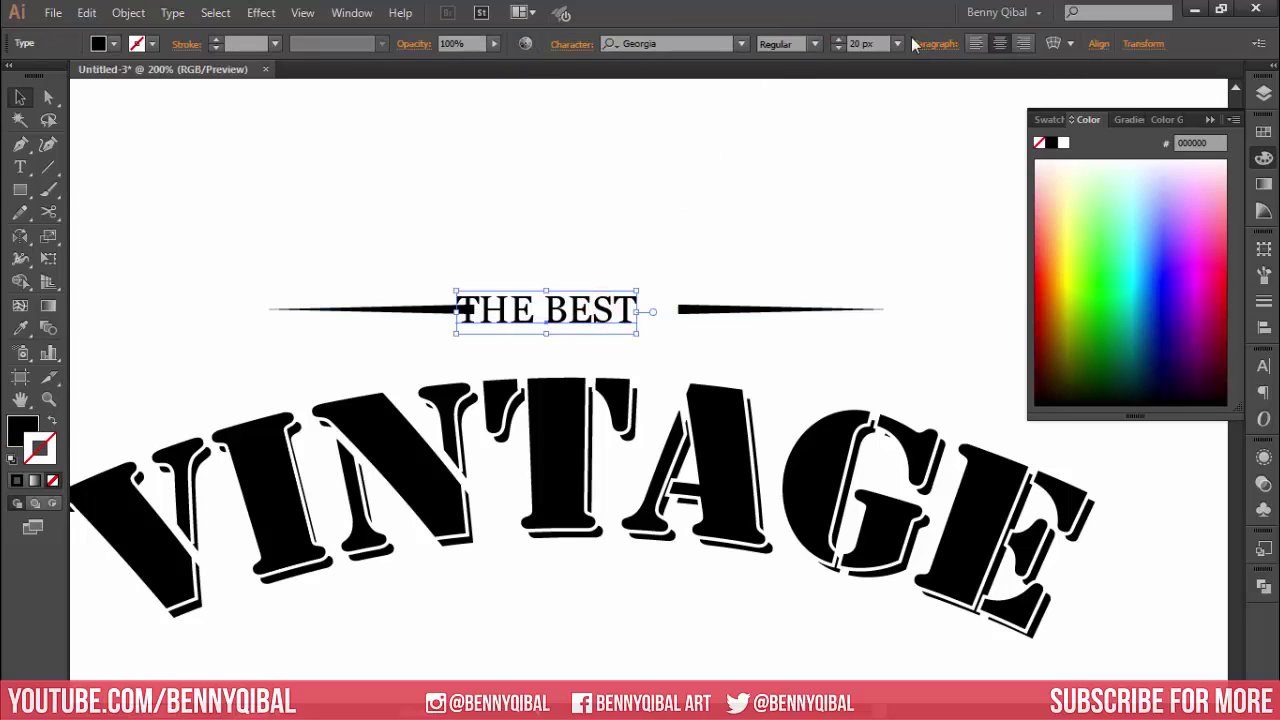
pyautogui.click(1097, 45)
pyautogui.click(947, 93)
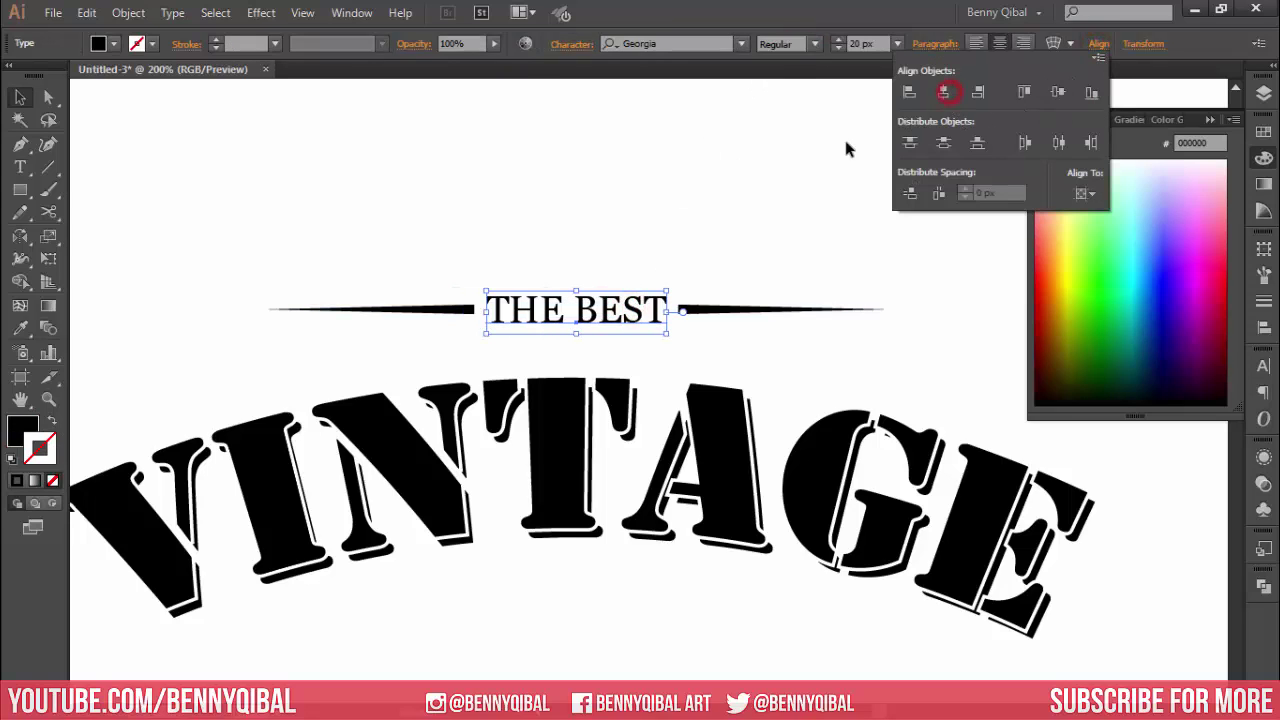
pyautogui.click(694, 177)
pyautogui.moveTo(331, 246); pyautogui.dragTo(800, 332)
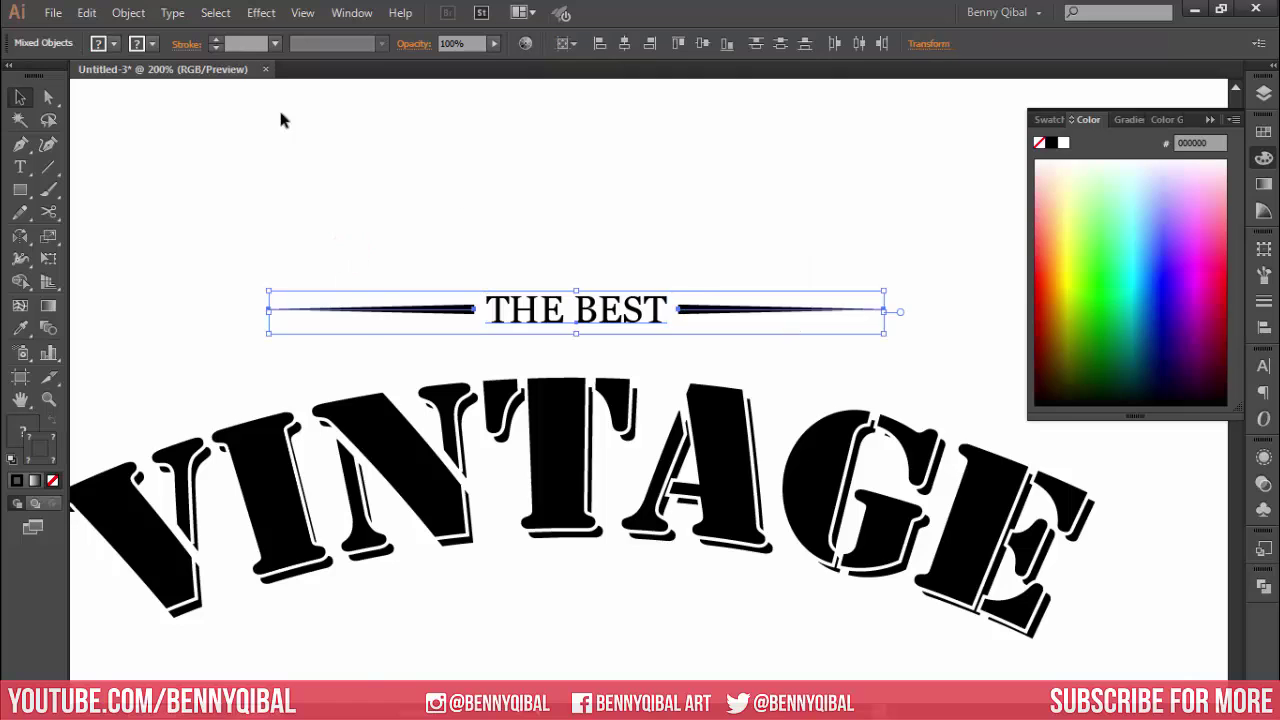
pyautogui.click(128, 12)
pyautogui.click(200, 83)
# Step: Widen the THE BEST group about its centre to roughly 363 px
pyautogui.hotkey('ctrl', '1')
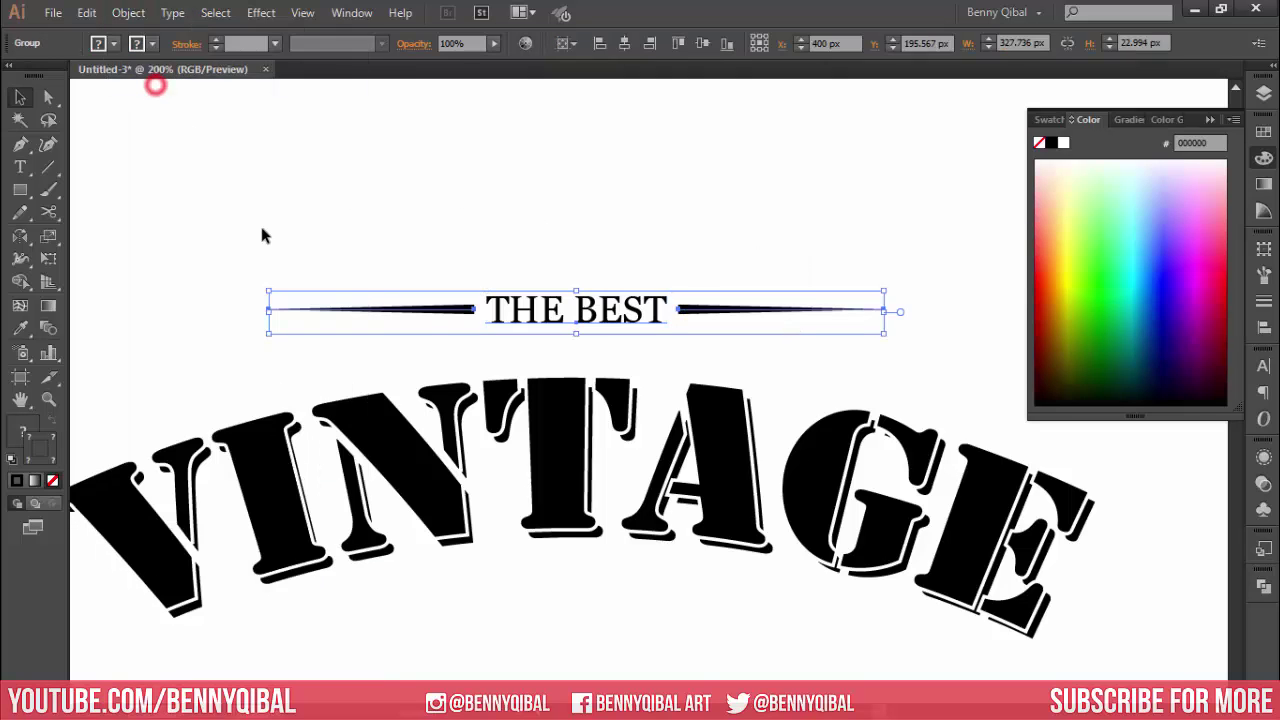
pyautogui.click(263, 240)
pyautogui.moveTo(263, 243); pyautogui.dragTo(347, 262)
pyautogui.moveTo(423, 250)
pyautogui.mouseDown()
pyautogui.moveTo(655, 316)
pyautogui.moveTo(712, 290)
pyautogui.mouseUp()
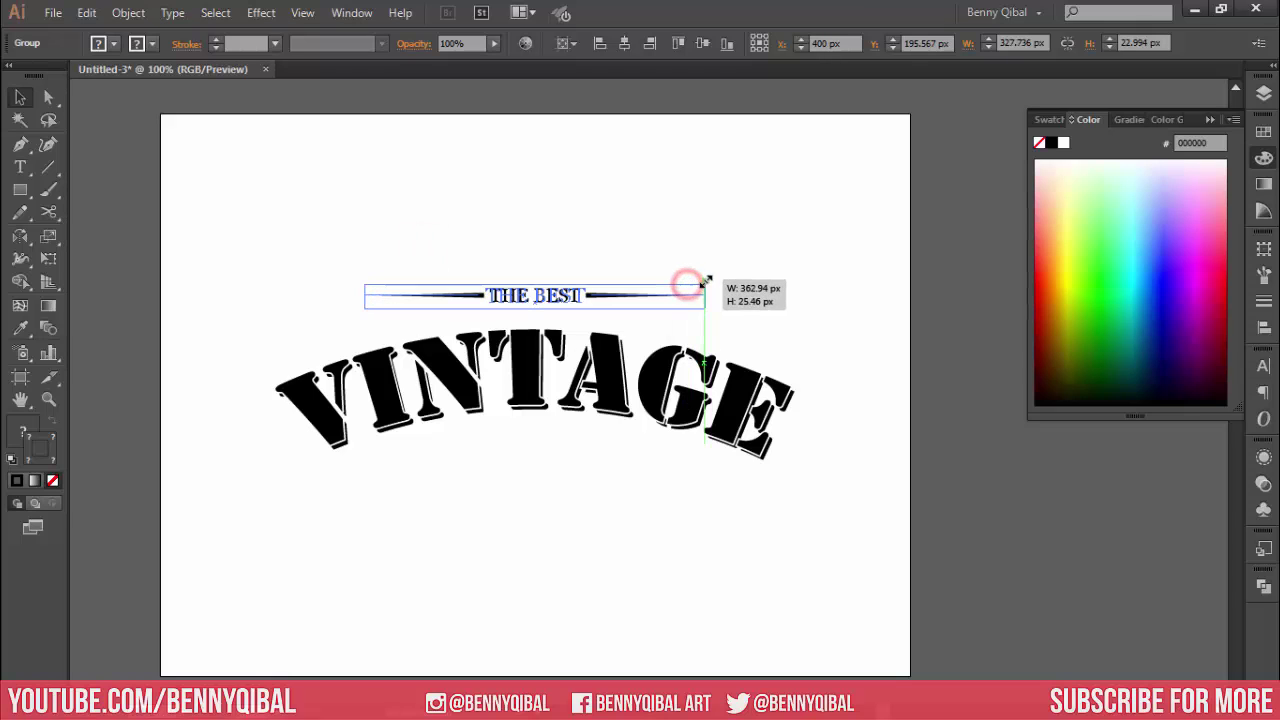
pyautogui.click(646, 229)
pyautogui.click(537, 391)
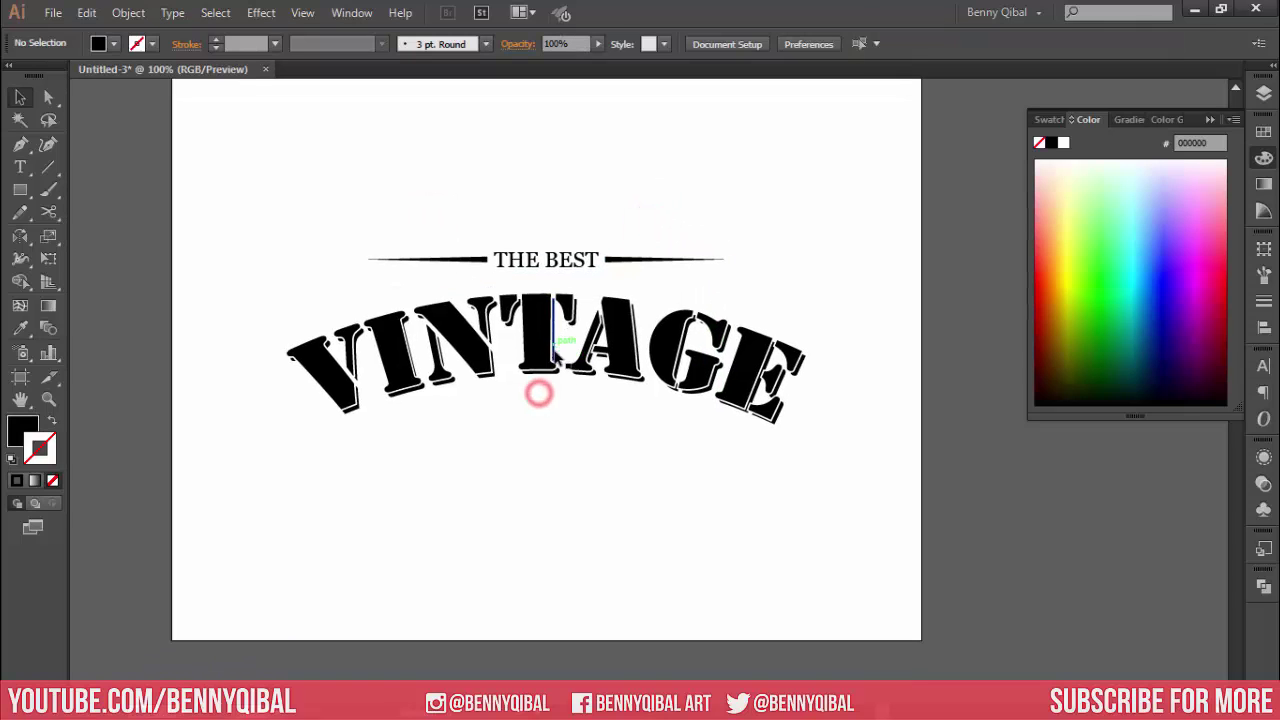
pyautogui.keyDown('ctrl'); pyautogui.click(470, 430); pyautogui.keyUp('ctrl')
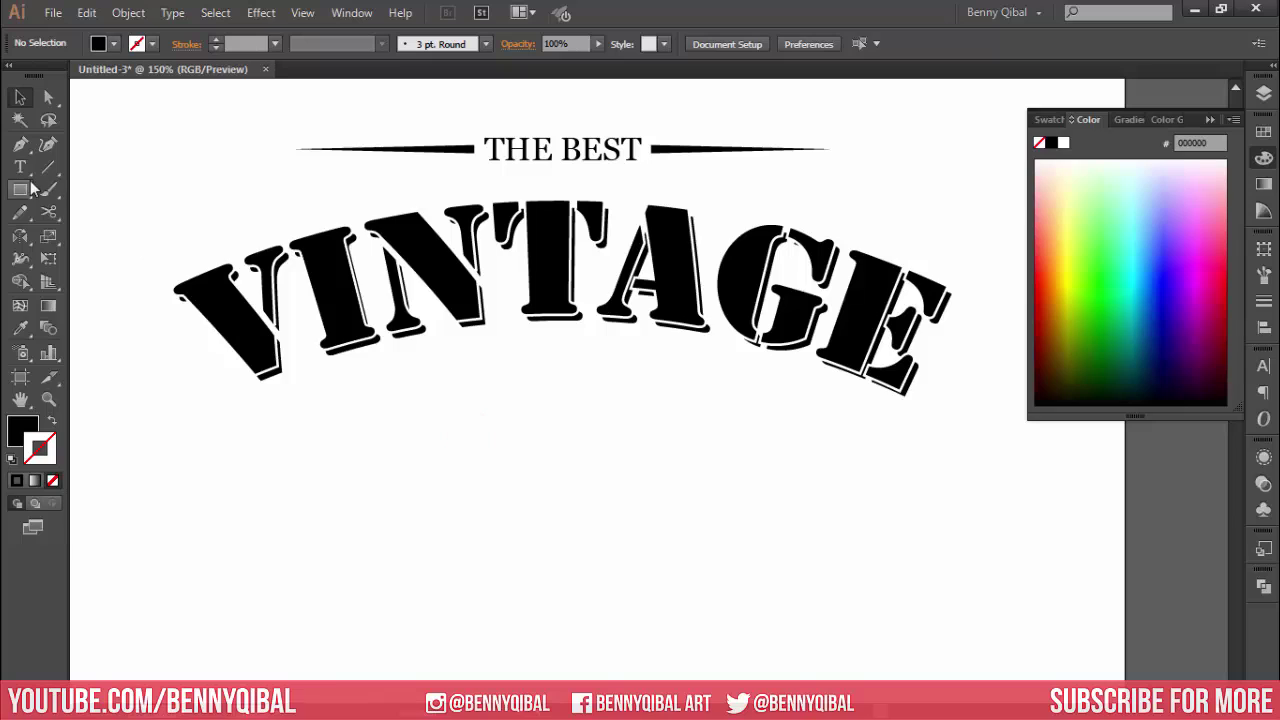
# Step: Type 'Coffee Shop' below VINTAGE and enlarge it around its centre
pyautogui.click(20, 167)
pyautogui.click(500, 452)
pyautogui.write('Co')
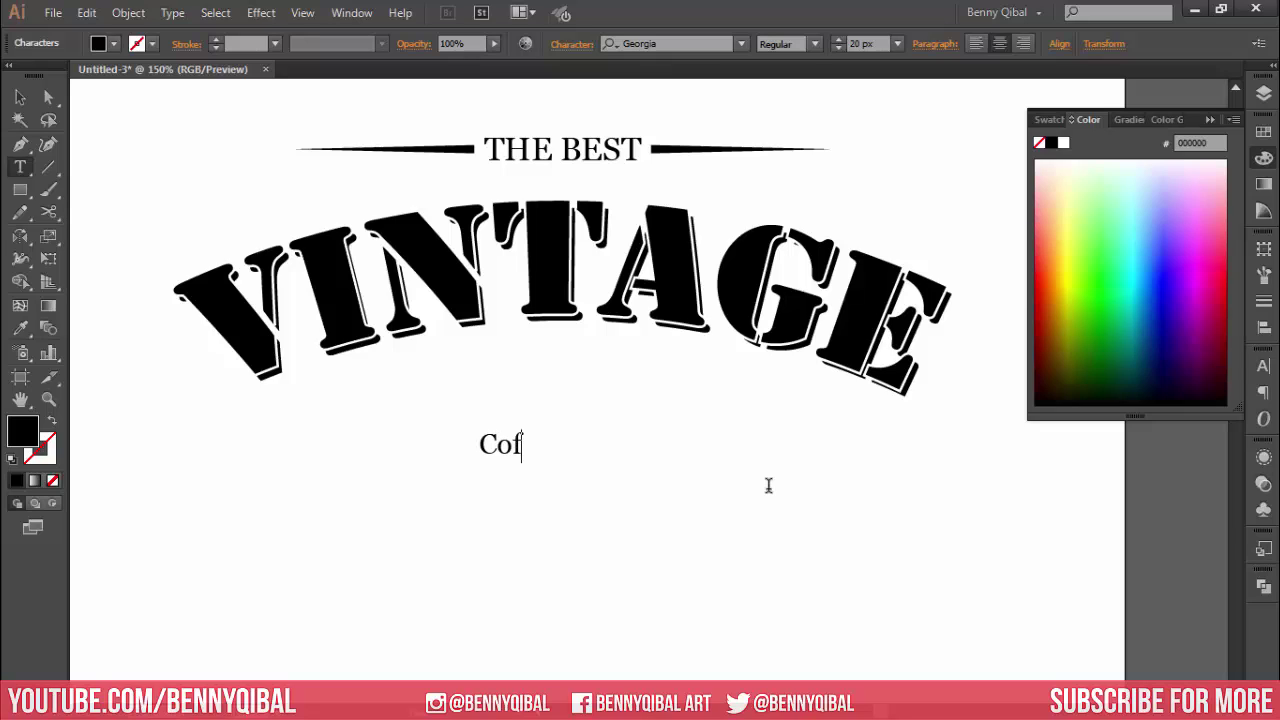
pyautogui.write('fee S')
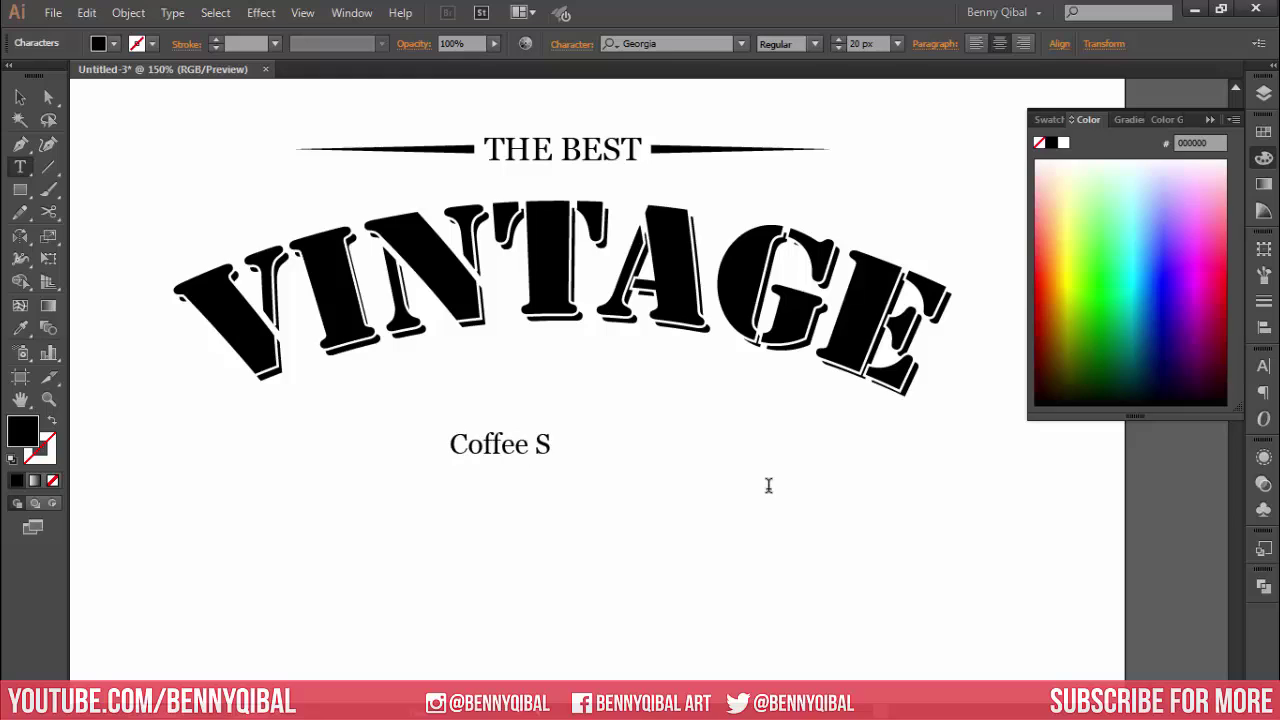
pyautogui.write('hop')
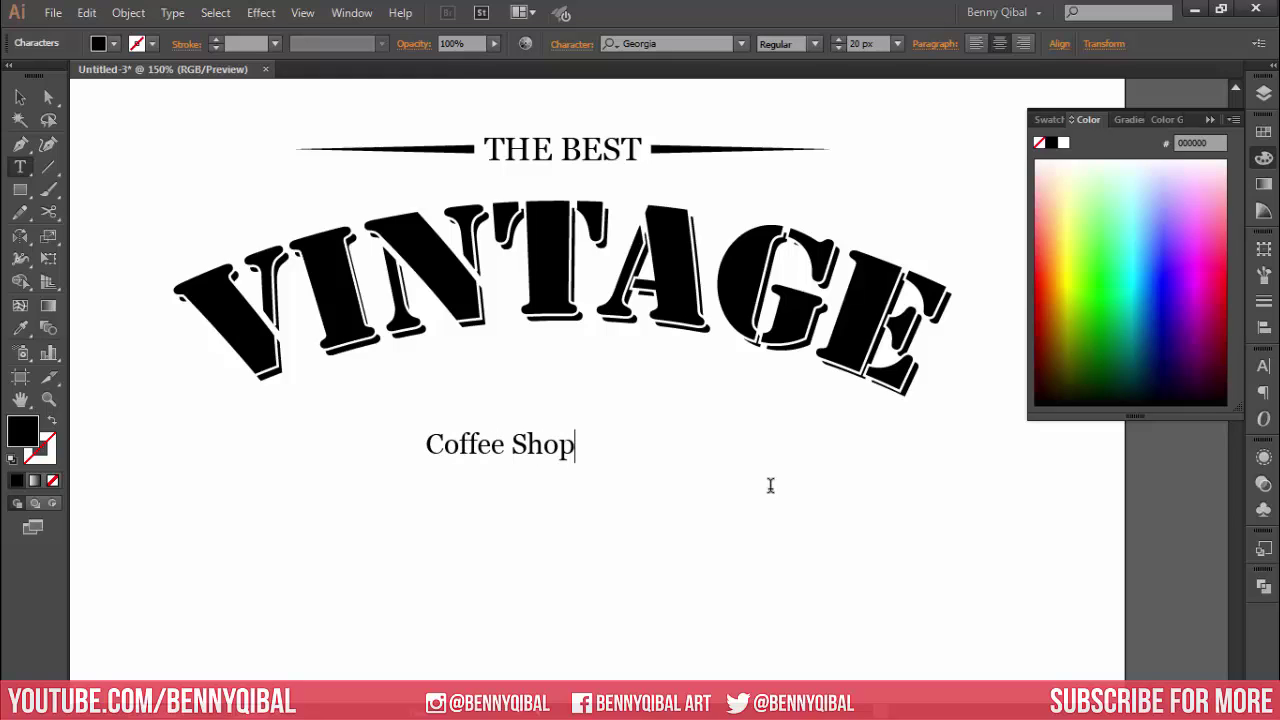
pyautogui.click(21, 97)
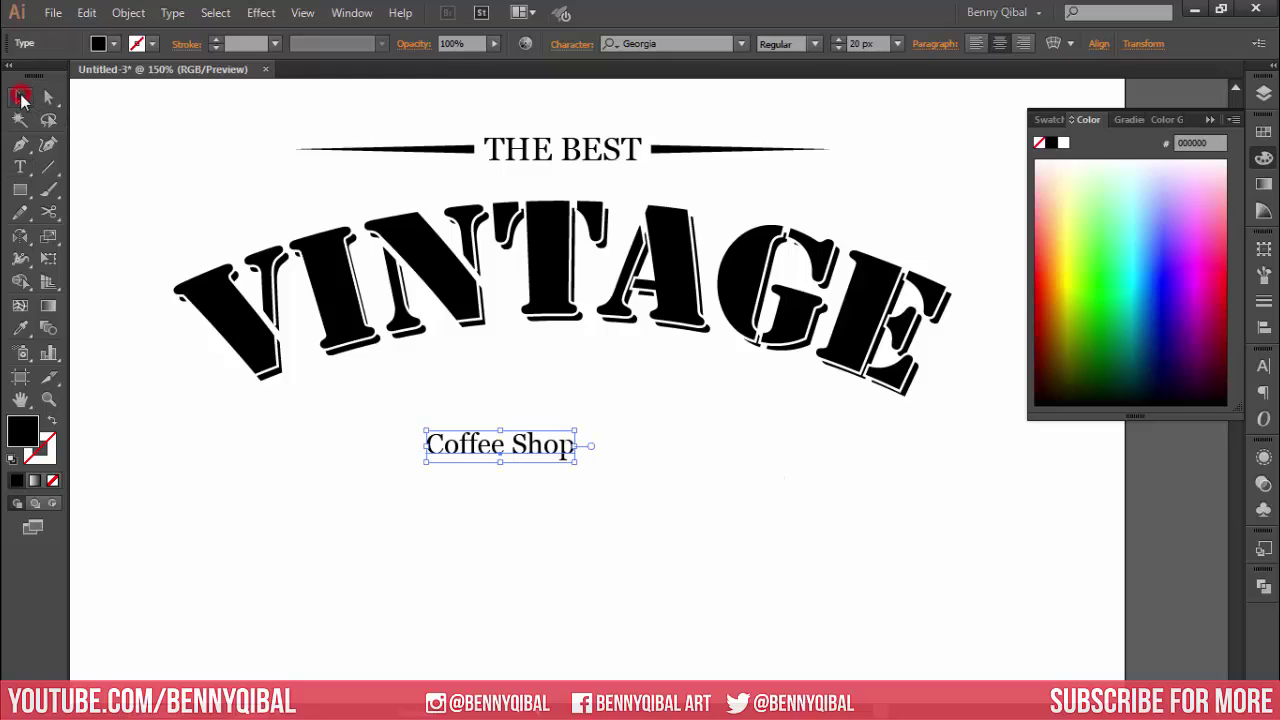
pyautogui.moveTo(576, 430); pyautogui.dragTo(664, 392)
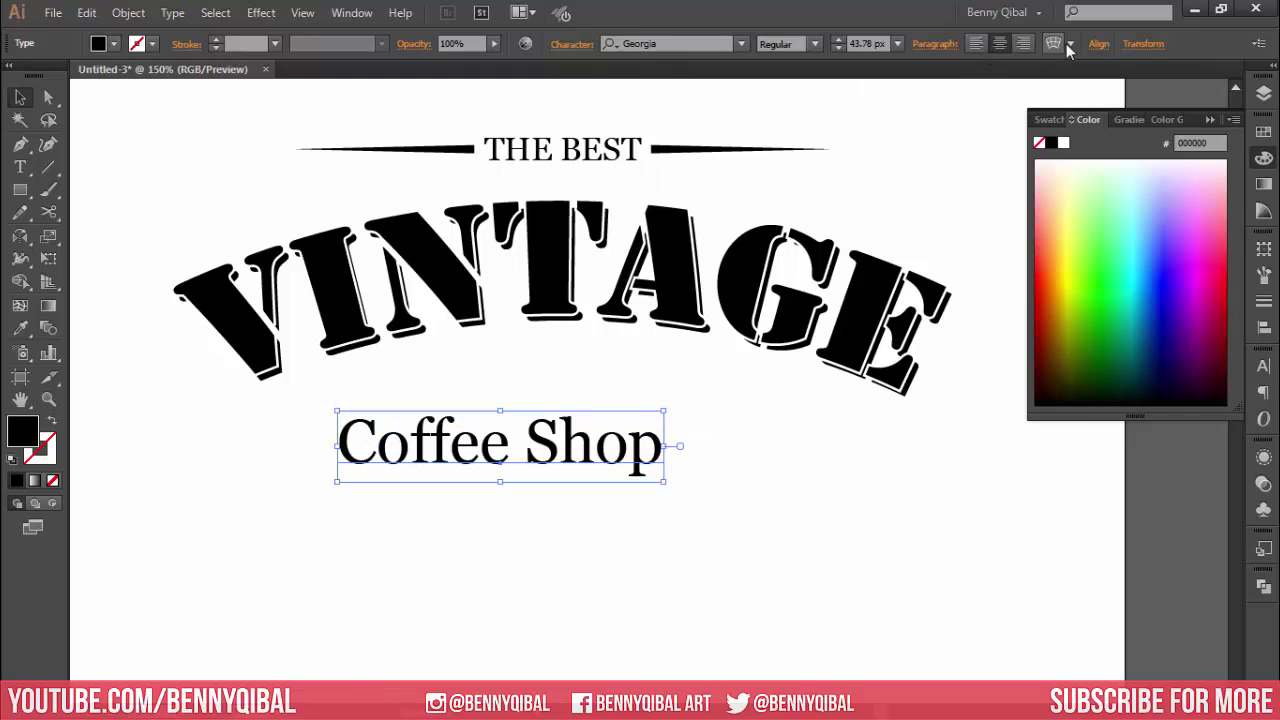
# Step: Centre Coffee Shop horizontally on the artboard
pyautogui.click(1097, 43)
pyautogui.click(946, 92)
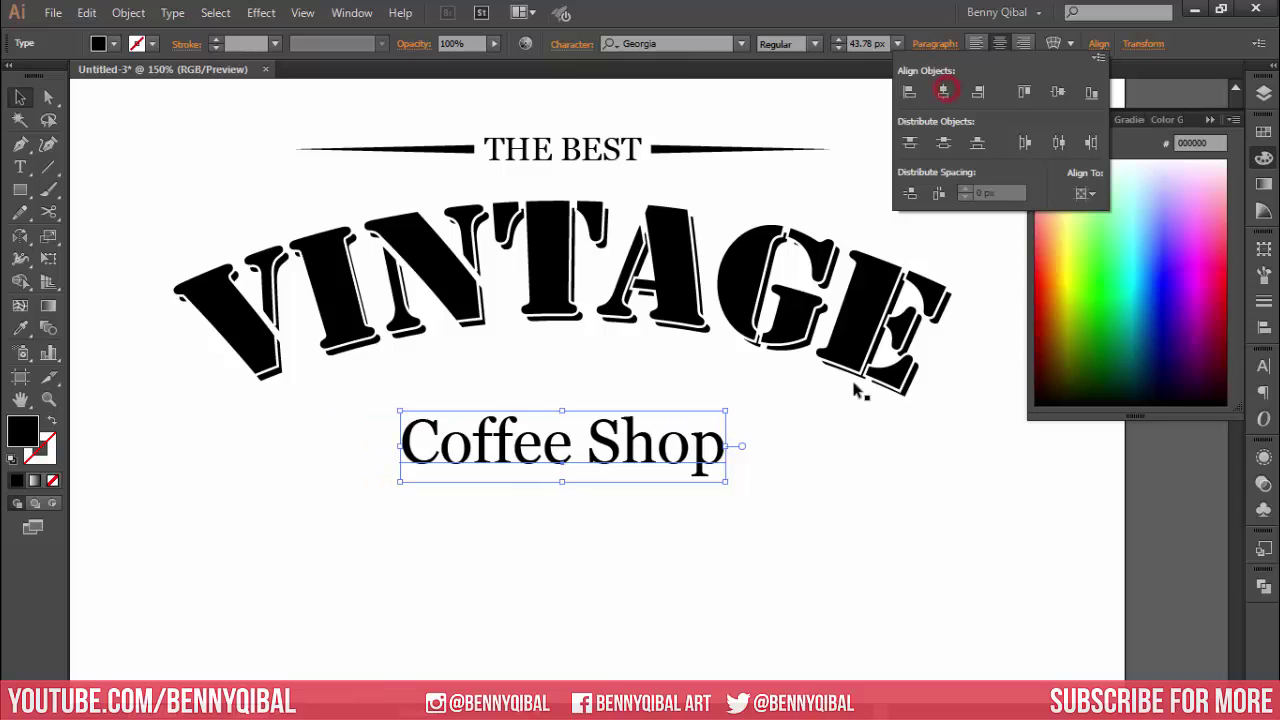
pyautogui.click(828, 498)
pyautogui.scroll(1, 613, 298)
pyautogui.moveTo(594, 360); pyautogui.dragTo(528, 337)
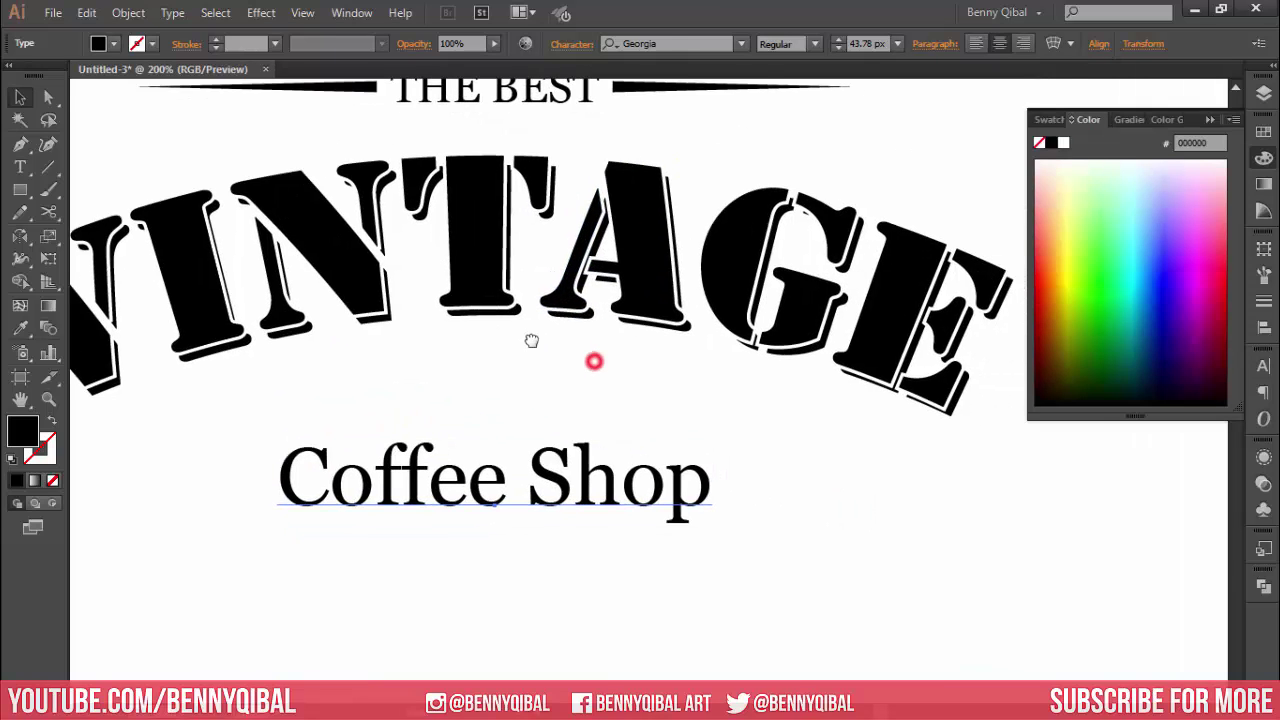
# Step: Set the Coffee Shop text in the Great Vibes font
pyautogui.click(723, 43)
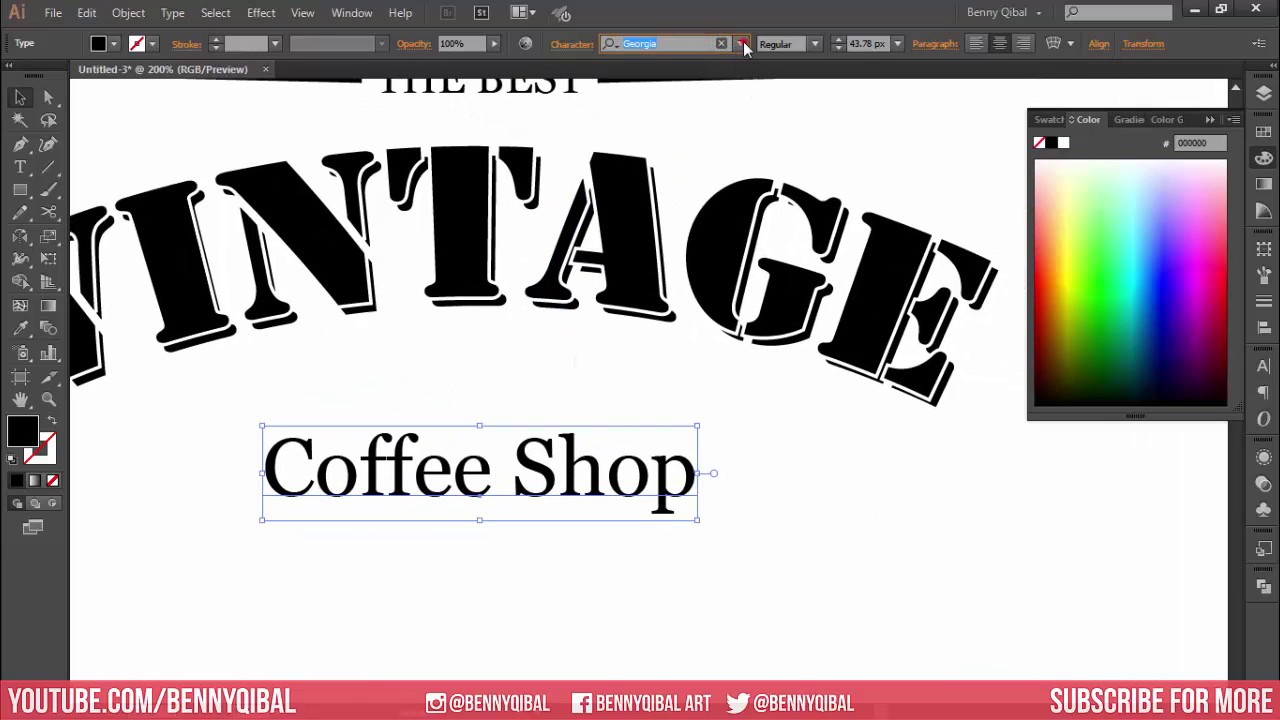
pyautogui.click(742, 44)
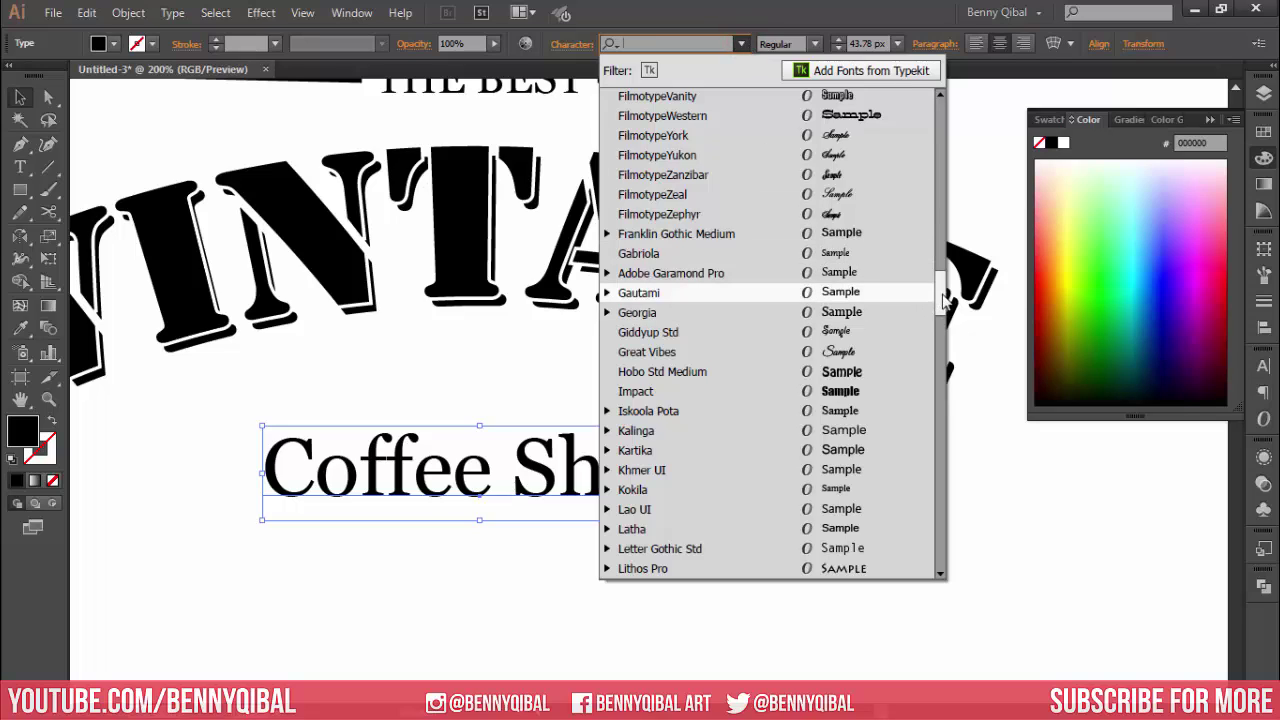
pyautogui.click(868, 353)
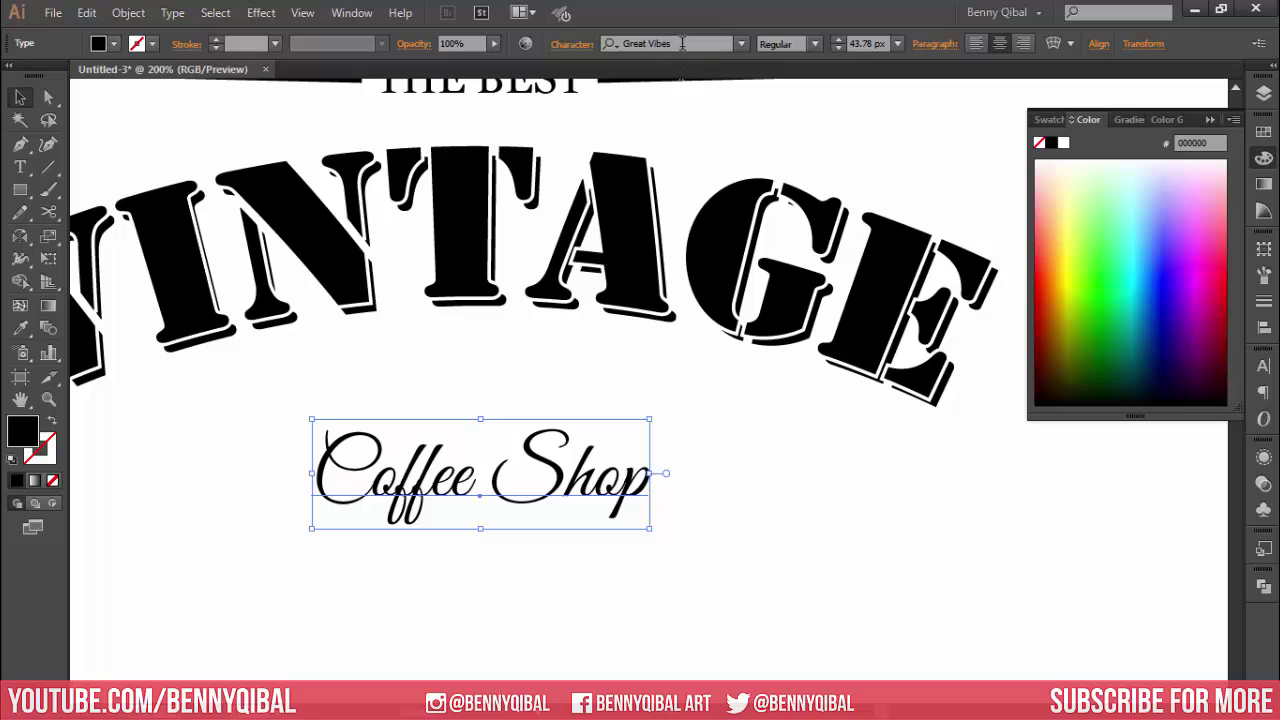
pyautogui.click(682, 43)
pyautogui.click(742, 44)
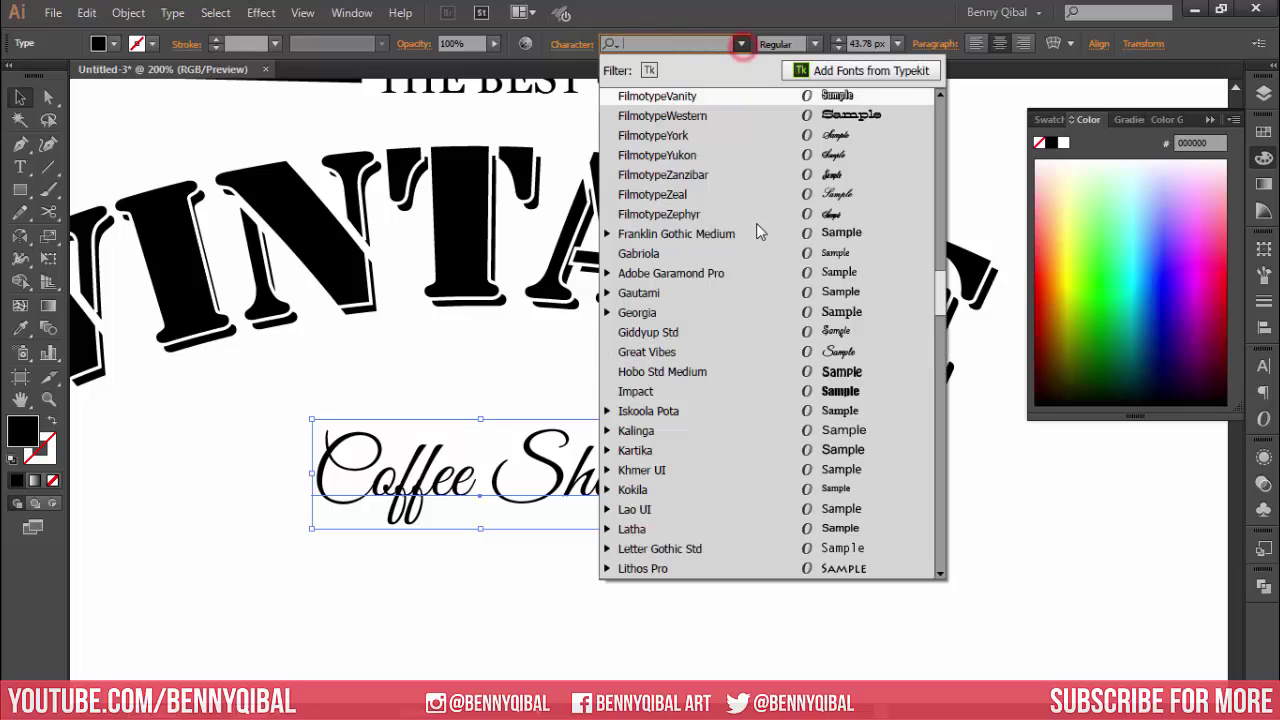
pyautogui.click(663, 358)
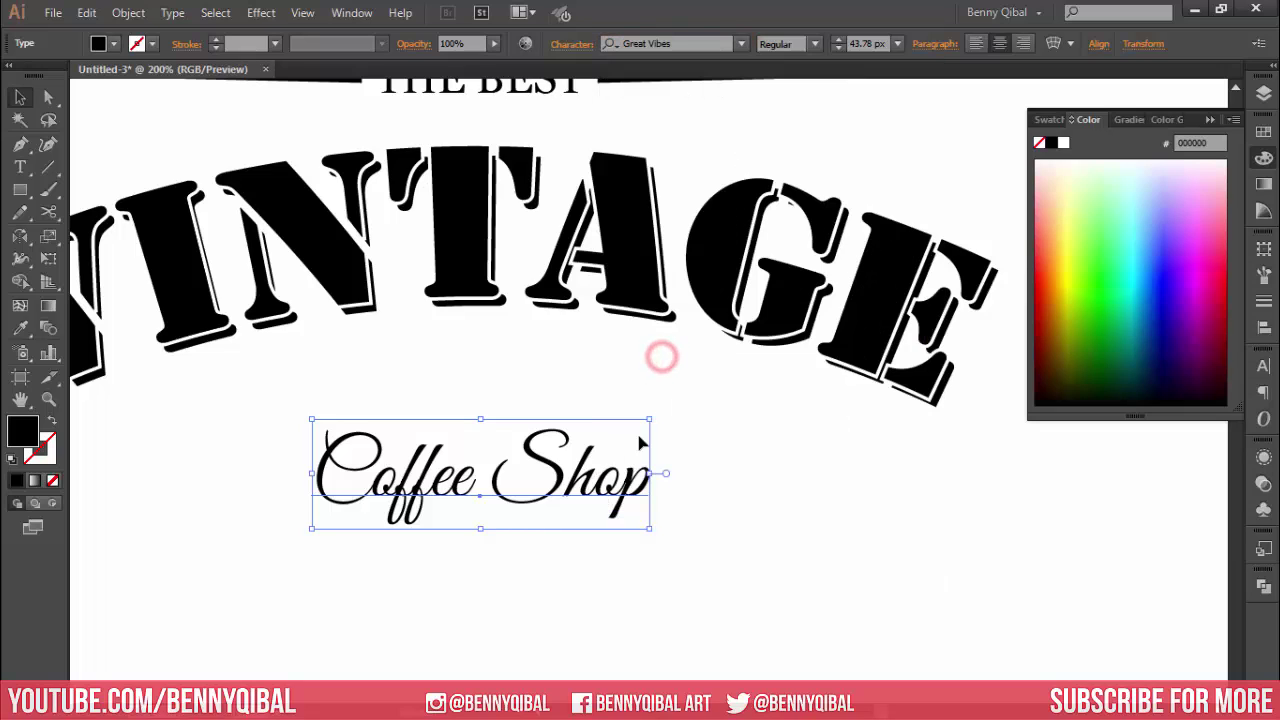
# Step: Enlarge Coffee Shop to about 64.31 px, move it beneath VINTAGE, and recentre it
pyautogui.moveTo(649, 421); pyautogui.dragTo(738, 378)
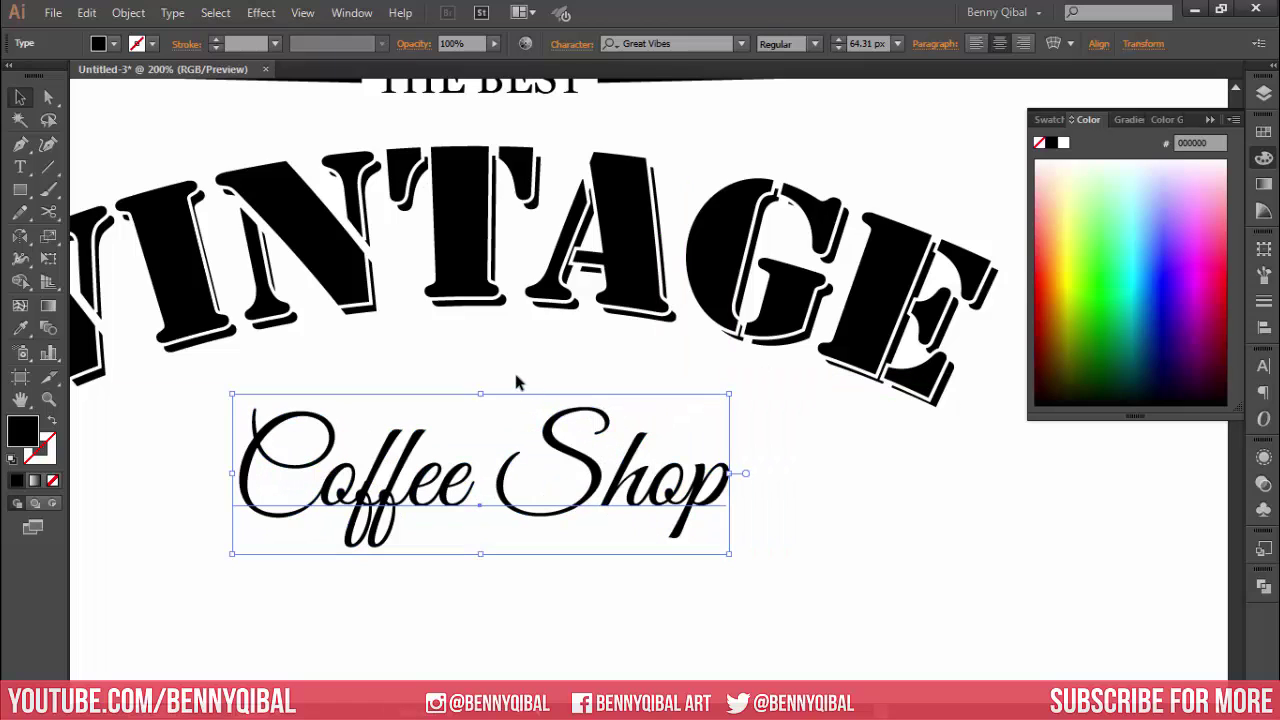
pyautogui.click(514, 366)
pyautogui.scroll(2, 415, 433)
pyautogui.scroll(-2, 415, 433)
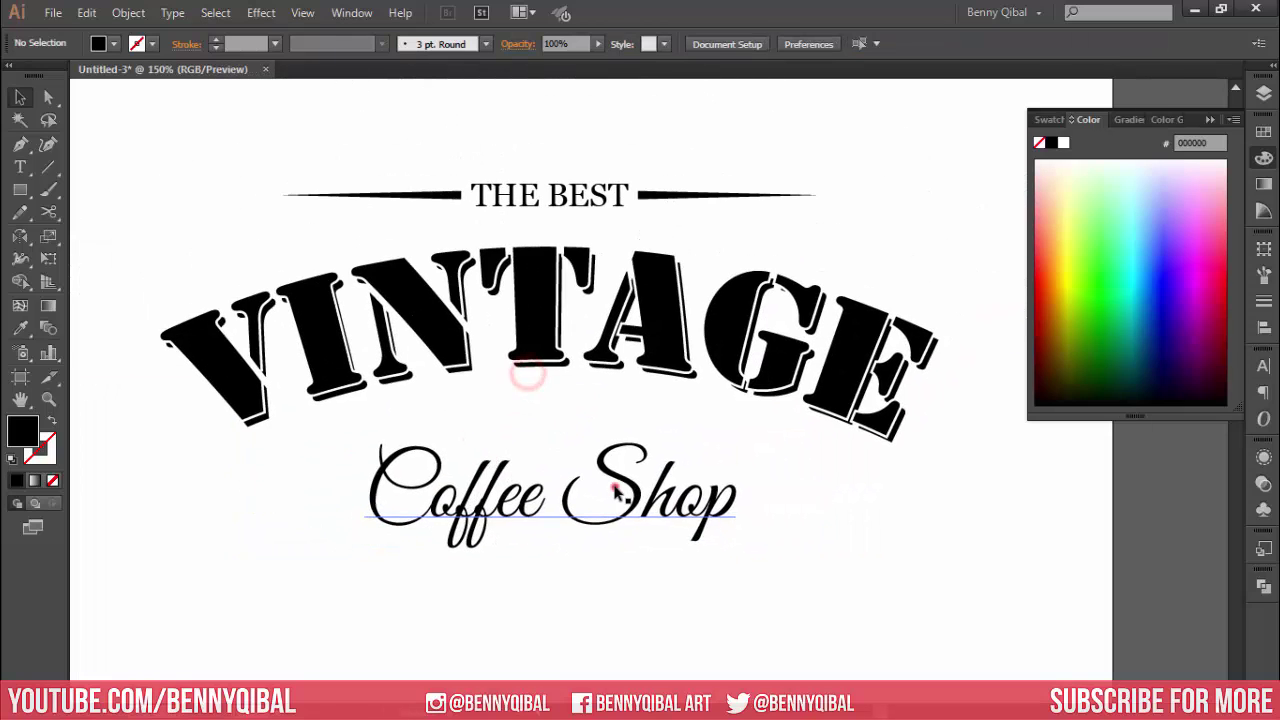
pyautogui.moveTo(617, 496); pyautogui.dragTo(617, 461)
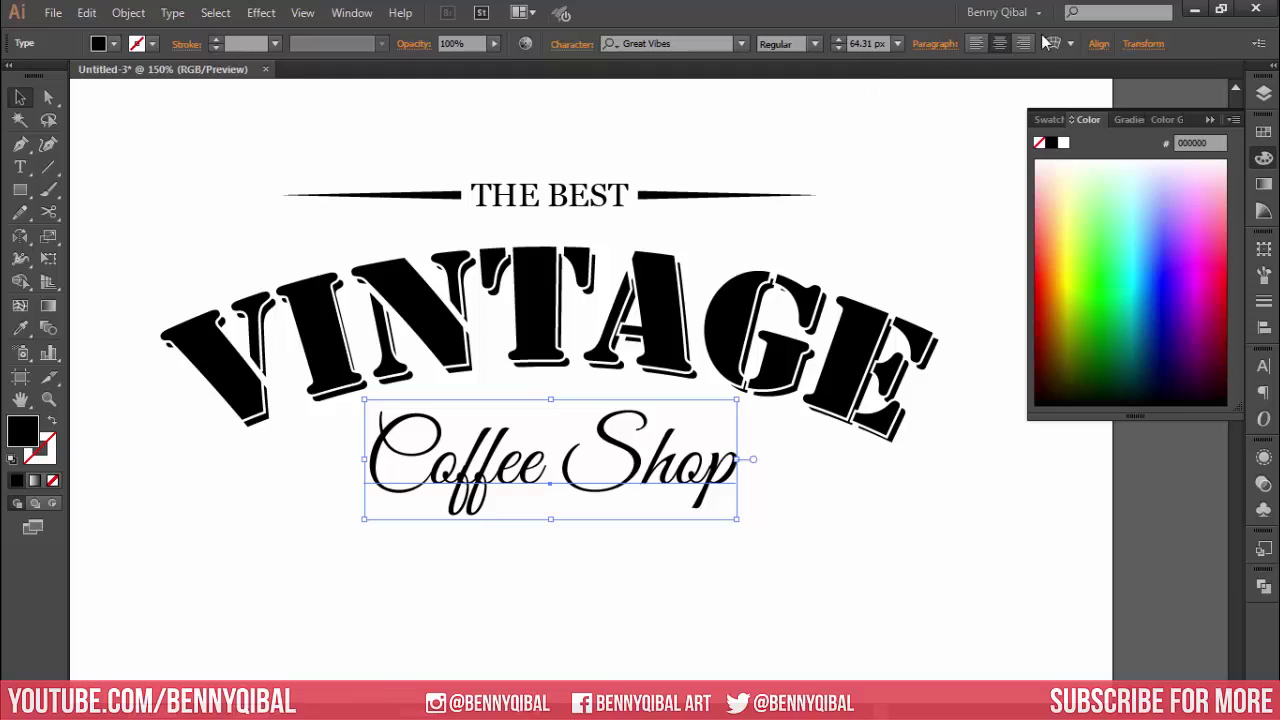
pyautogui.click(1101, 46)
pyautogui.click(941, 93)
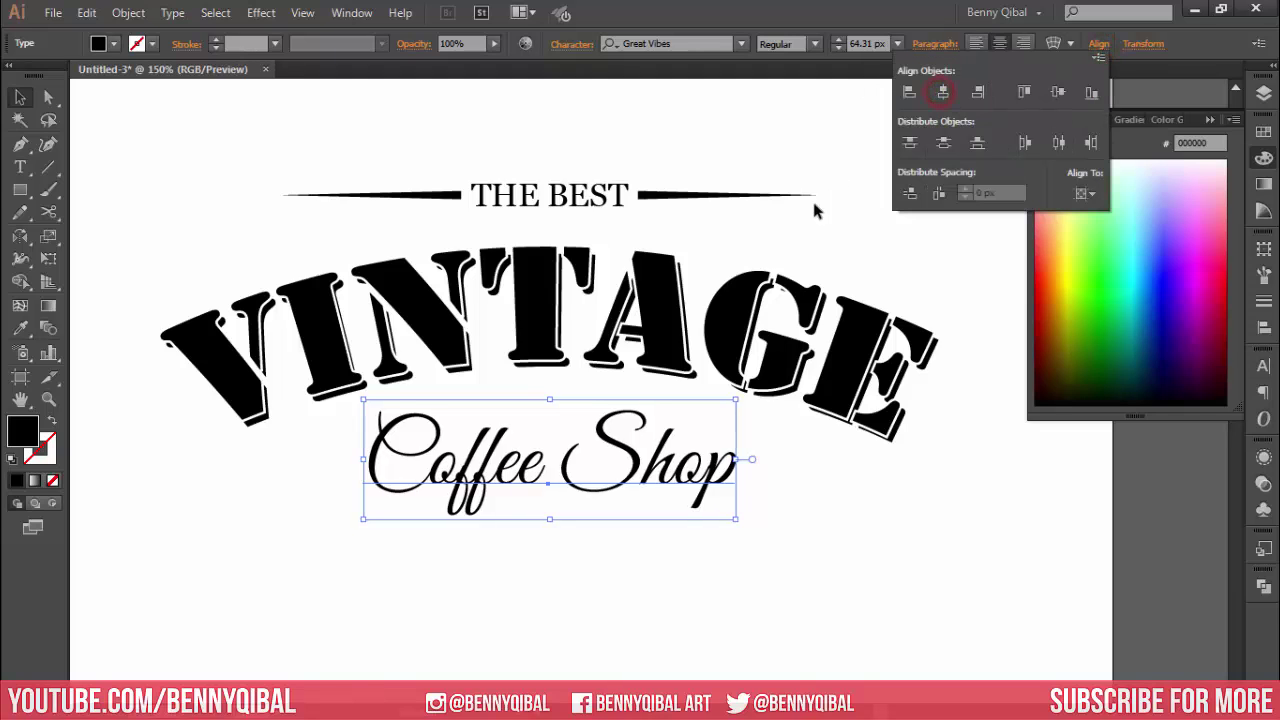
pyautogui.click(818, 246)
pyautogui.click(610, 472)
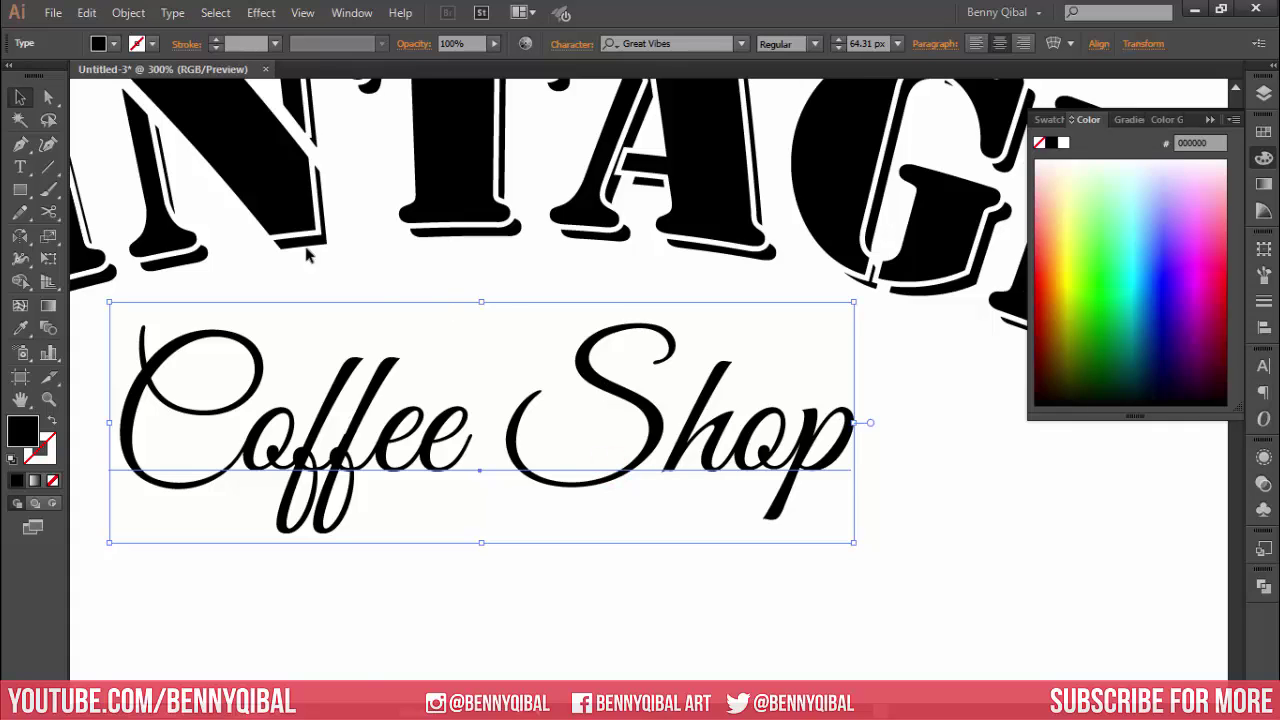
# Step: Expand the Coffee Shop lettering into outlines
pyautogui.click(128, 12)
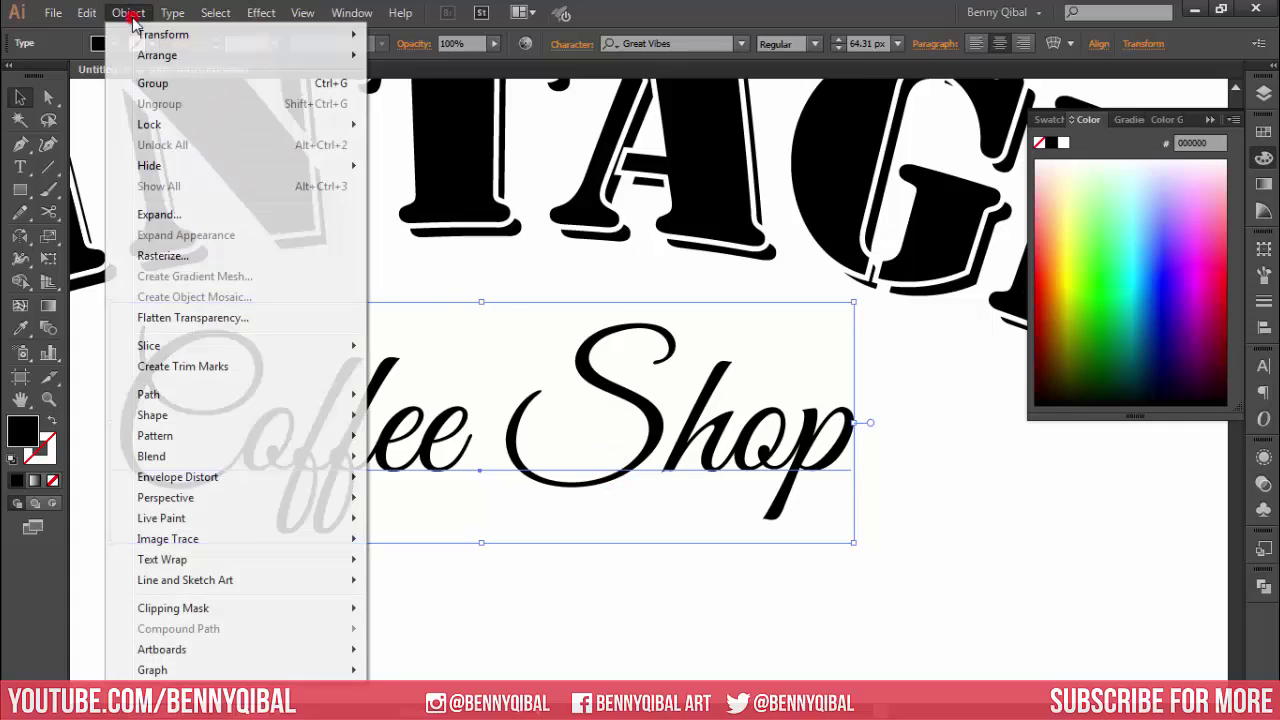
pyautogui.click(160, 215)
pyautogui.click(594, 461)
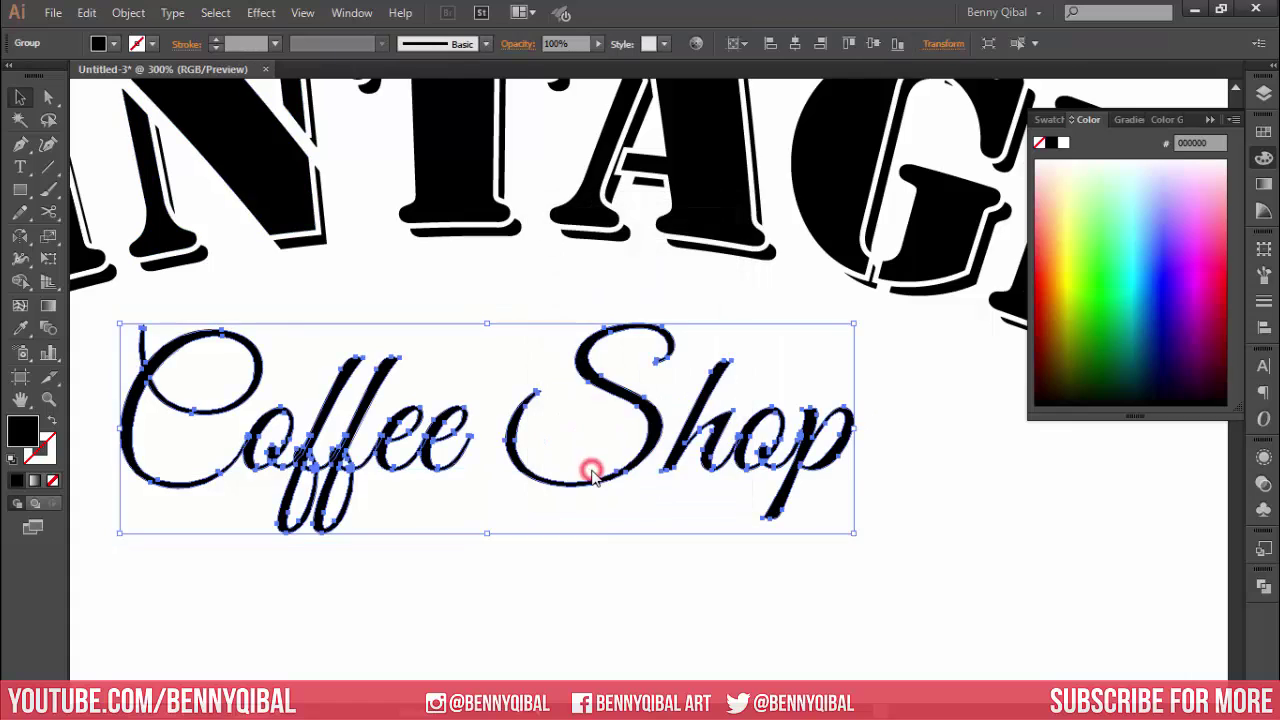
pyautogui.hotkey('ctrl', '-')
pyautogui.moveTo(585, 163); pyautogui.dragTo(537, 283)
# Step: Run Expand Appearance and Expand on the THE BEST group's tapered lines
pyautogui.click(490, 180)
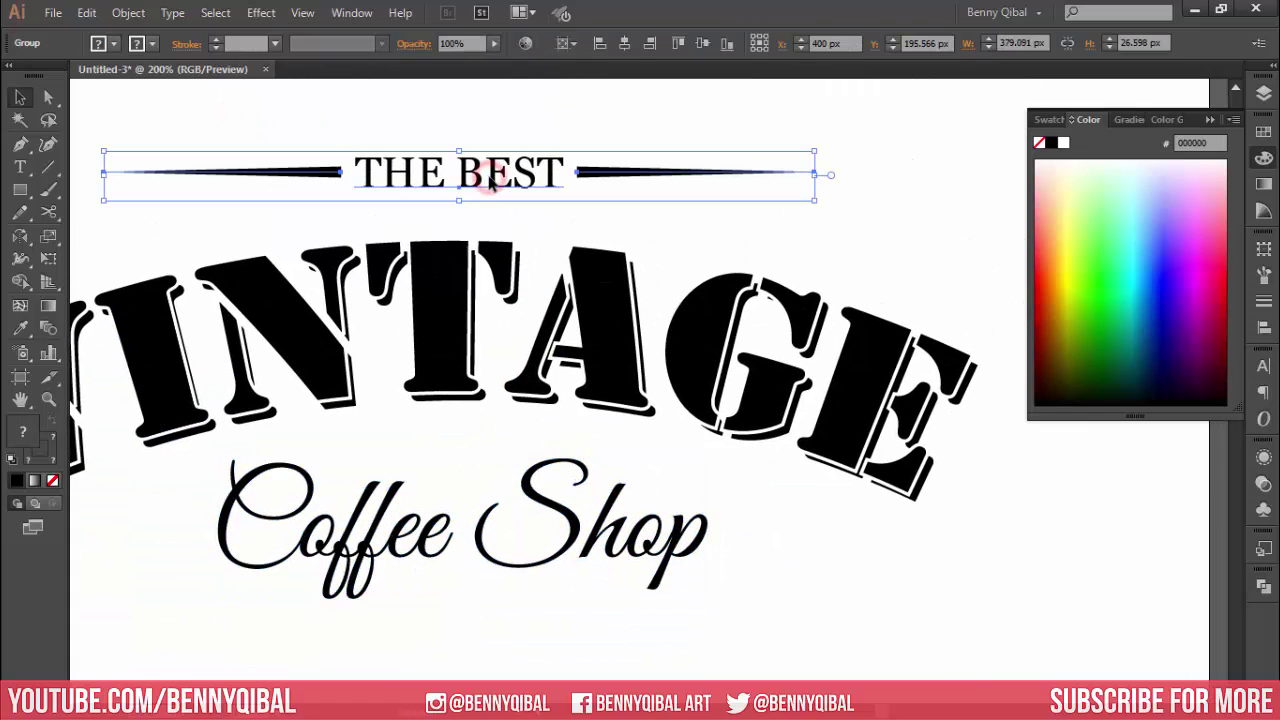
pyautogui.click(128, 12)
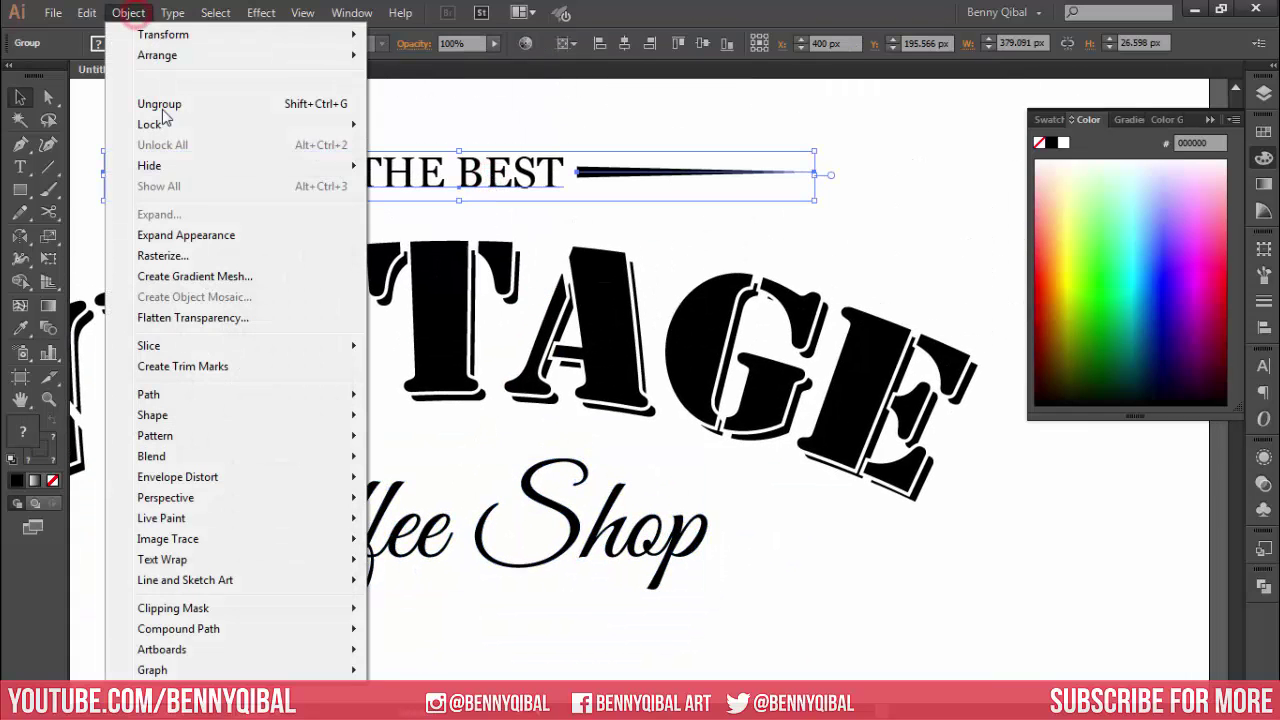
pyautogui.click(193, 242)
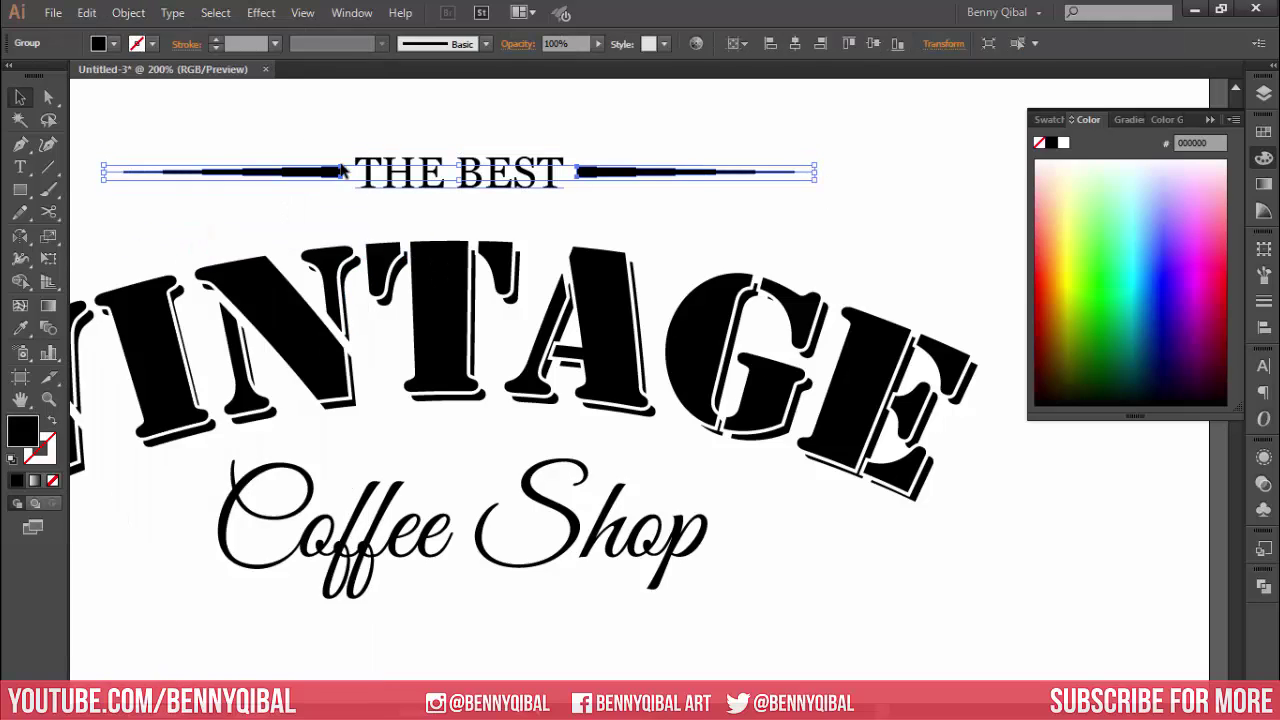
pyautogui.click(140, 14)
pyautogui.click(200, 214)
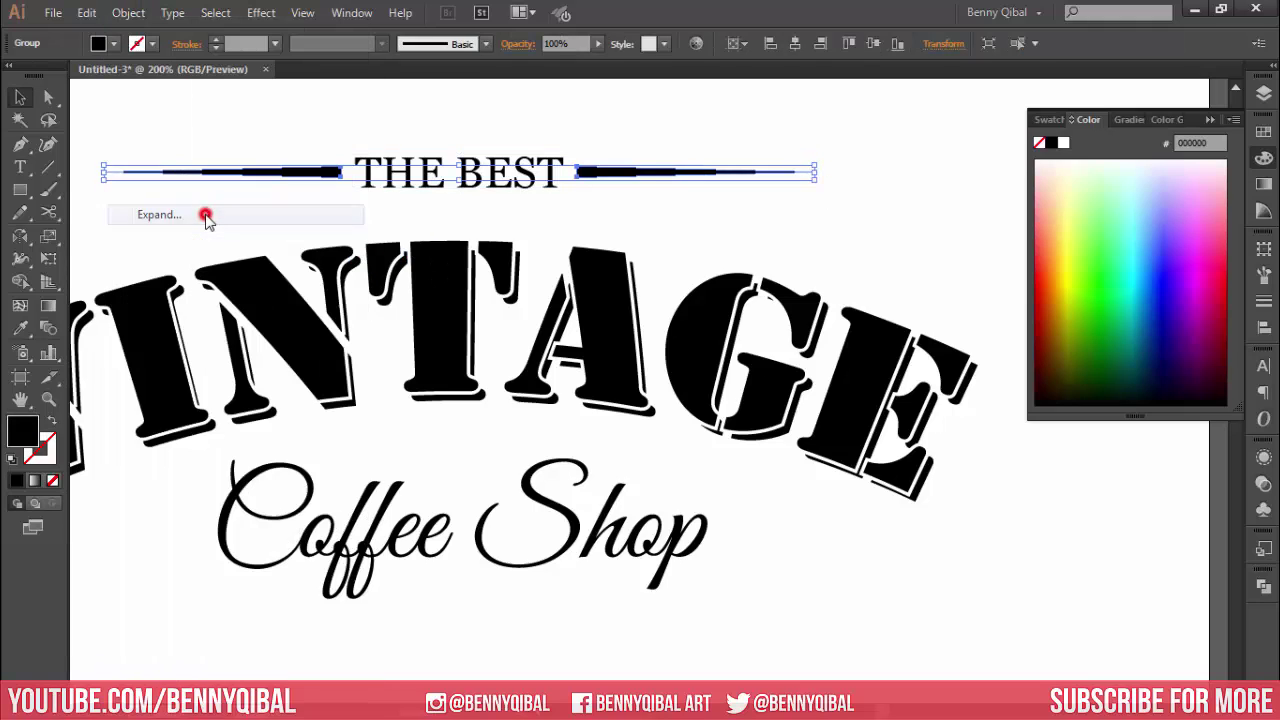
pyautogui.click(497, 130)
pyautogui.click(492, 160)
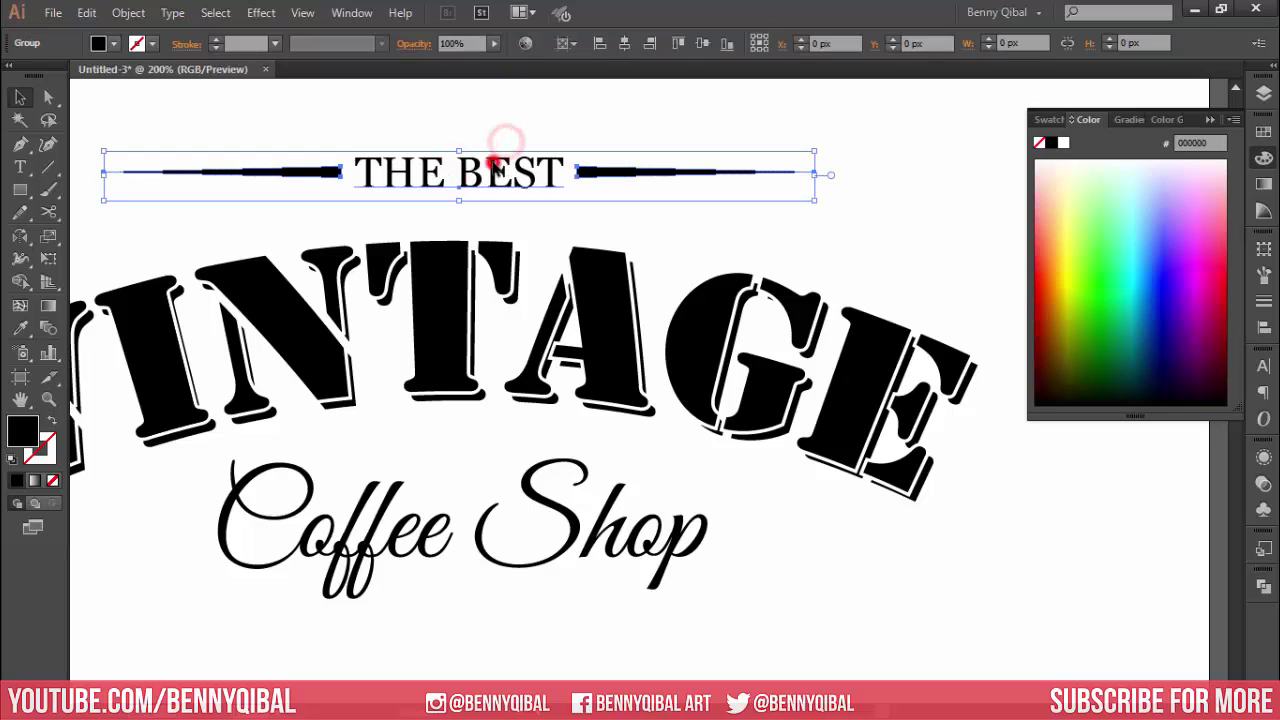
pyautogui.scroll(2, 445, 172)
pyautogui.scroll(1, 460, 175)
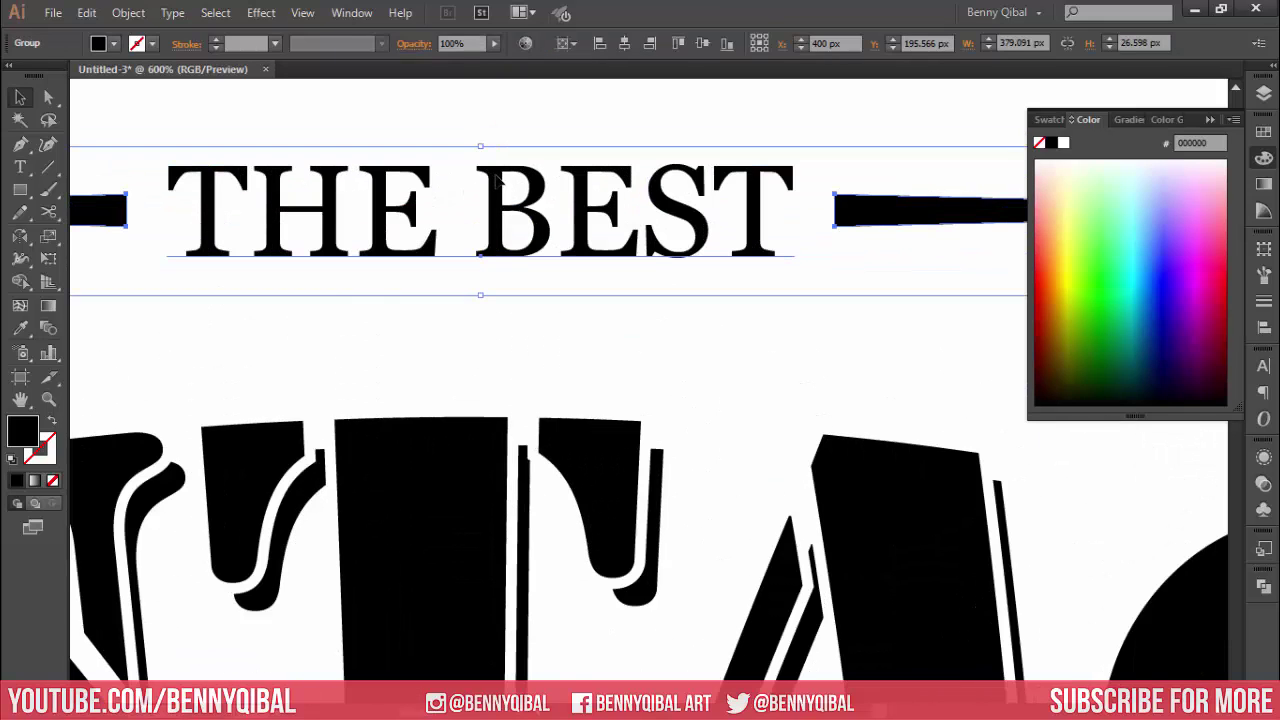
# Step: Inside the group, expand the THE BEST text into outlines, then exit isolation mode
pyautogui.doubleClick(495, 180)
pyautogui.click(495, 198)
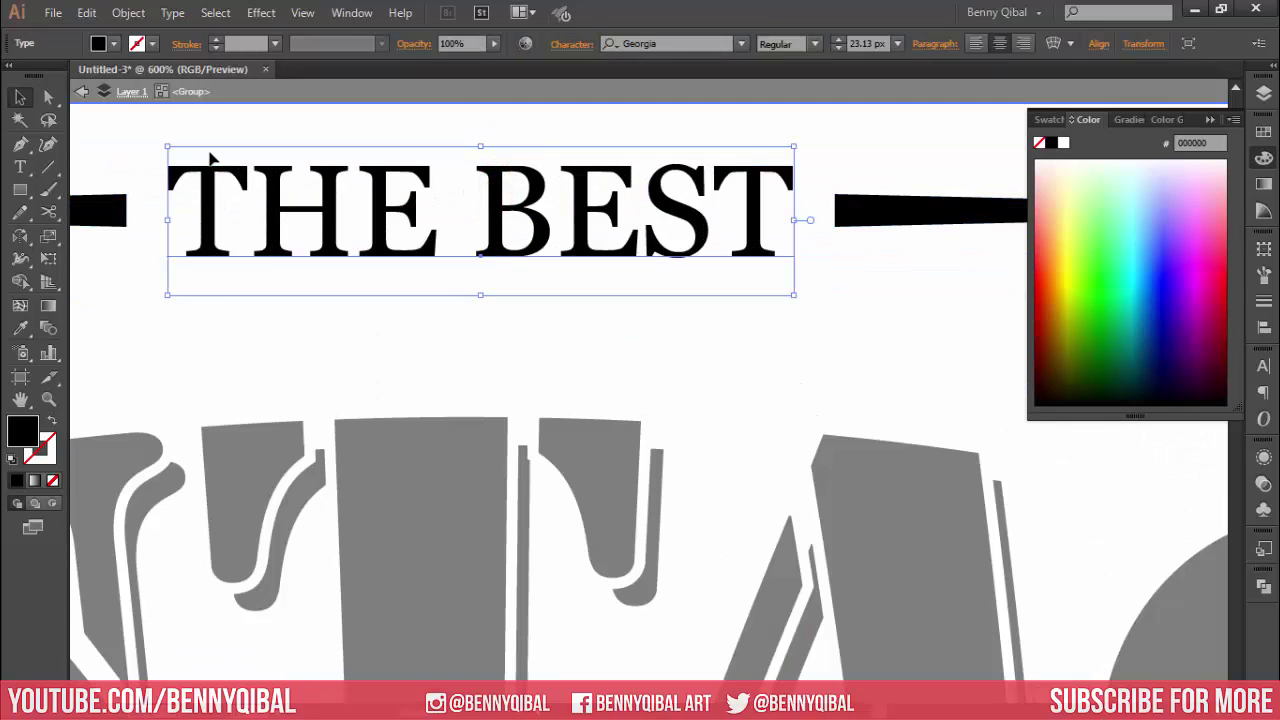
pyautogui.click(128, 12)
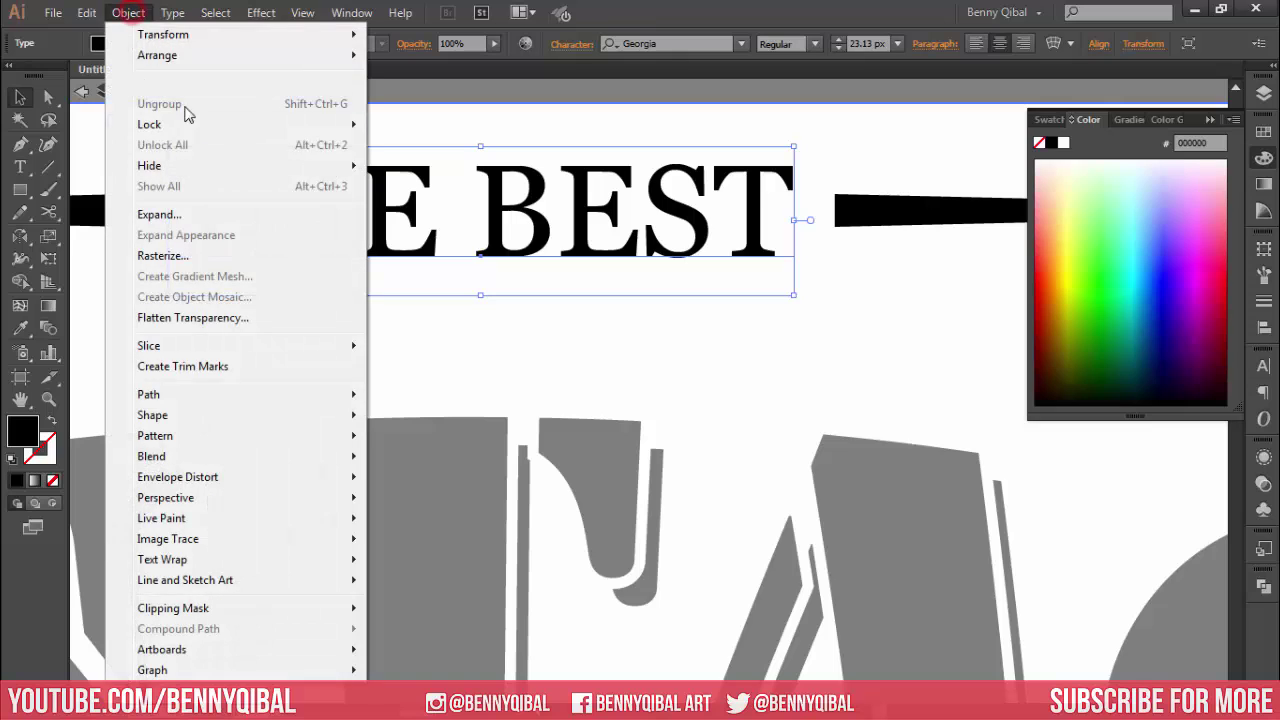
pyautogui.click(228, 217)
pyautogui.click(619, 459)
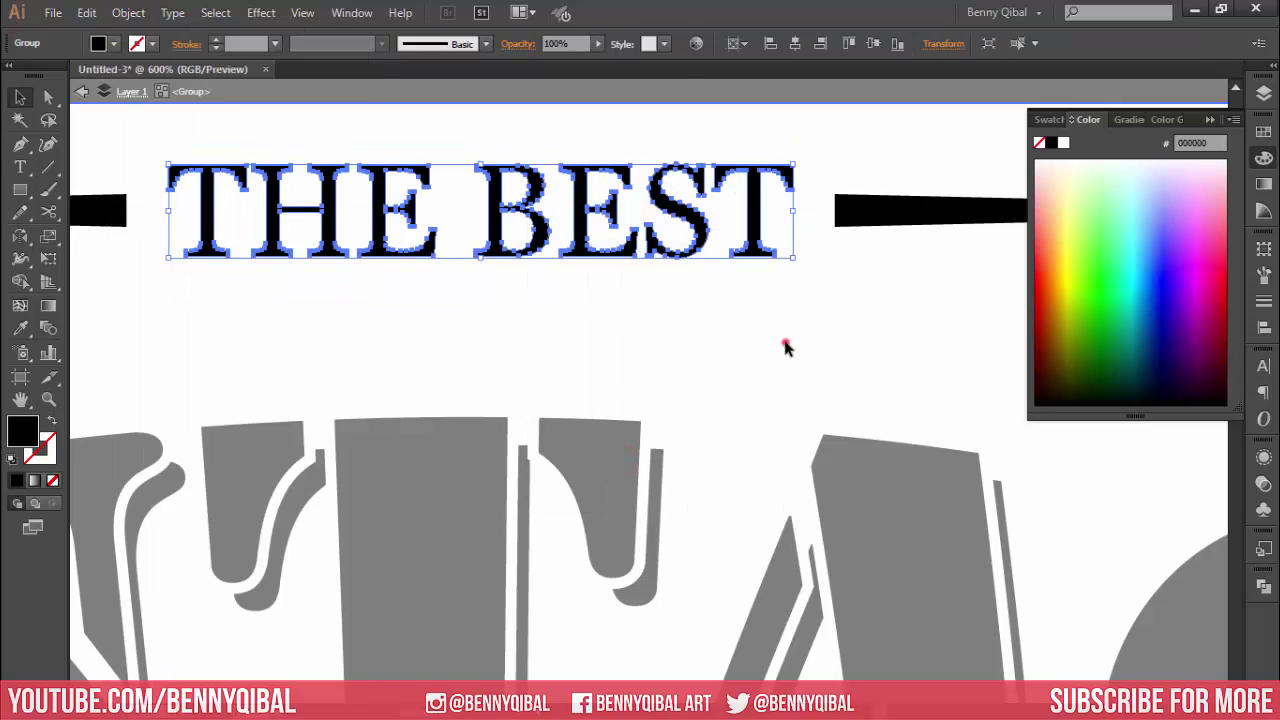
pyautogui.click(786, 343)
pyautogui.scroll(-2, 590, 280)
pyautogui.click(80, 94)
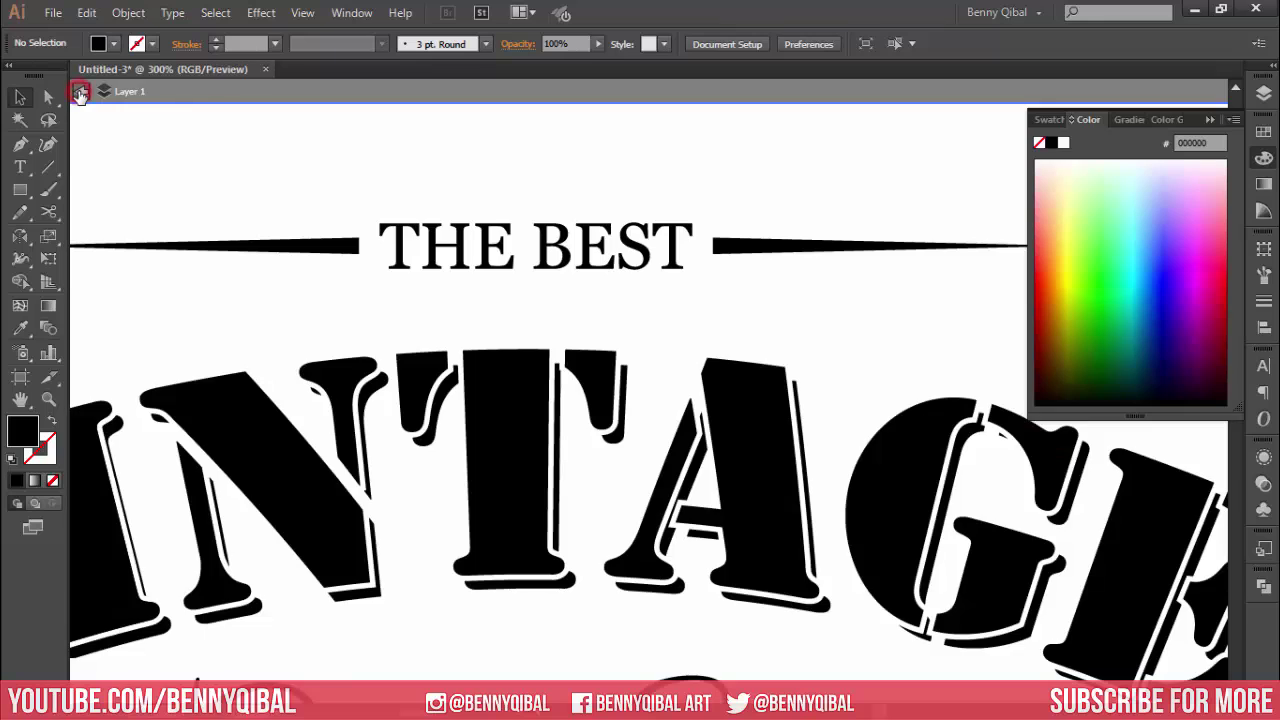
pyautogui.scroll(-2, 300, 295)
# Step: Draw a small black star above THE BEST and centre it horizontally
pyautogui.moveTo(298, 297); pyautogui.dragTo(380, 293)
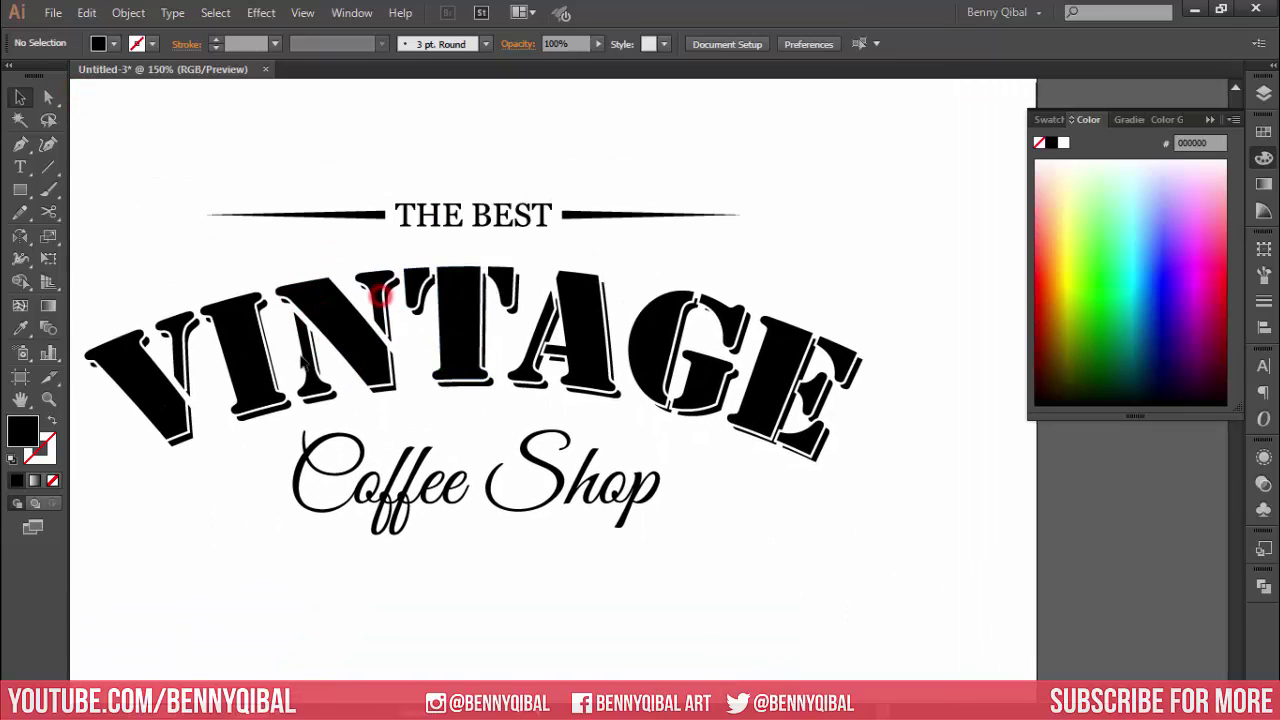
pyautogui.moveTo(20, 189); pyautogui.dragTo(86, 277)
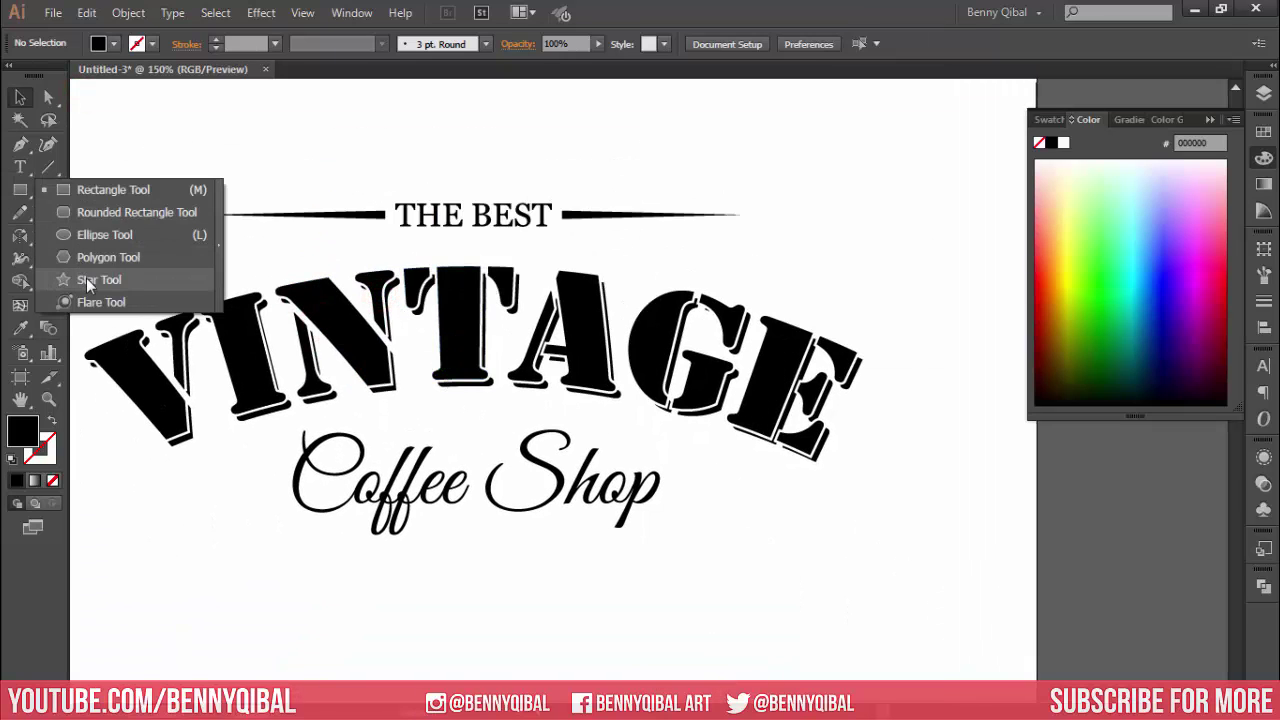
pyautogui.moveTo(246, 124); pyautogui.dragTo(257, 131)
pyautogui.scroll(2, 229, 120)
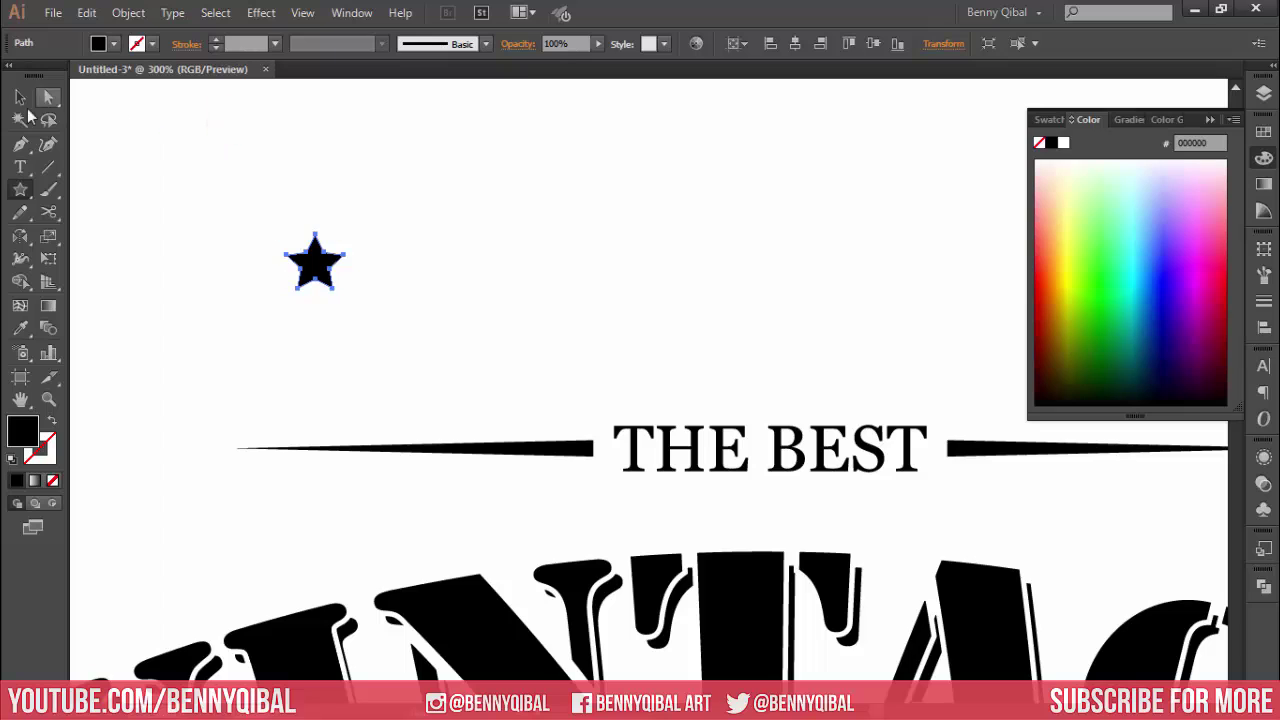
pyautogui.click(20, 97)
pyautogui.click(790, 50)
pyautogui.moveTo(771, 266)
pyautogui.mouseDown()
pyautogui.moveTo(437, 280)
pyautogui.moveTo(493, 309)
pyautogui.mouseUp()
pyautogui.scroll(2, 463, 297)
pyautogui.click(423, 220)
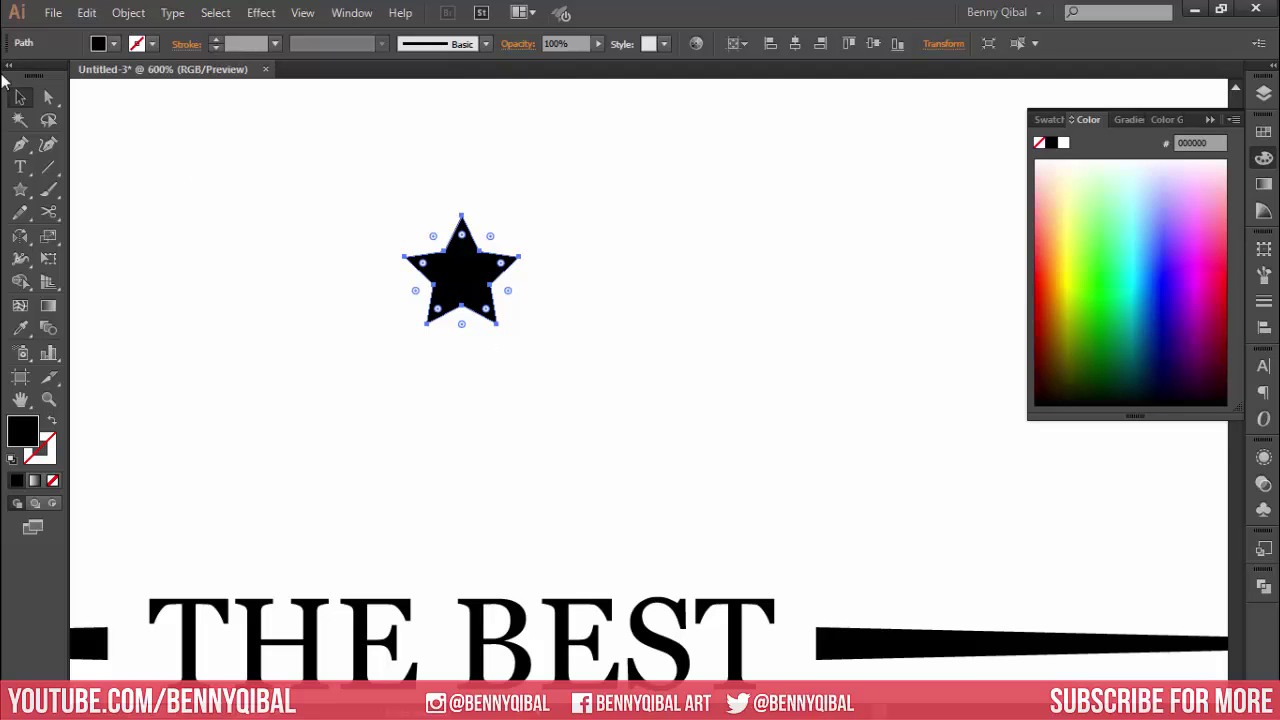
# Step: Copy the star, paste it in front, and move the copy to its right
pyautogui.click(20, 97)
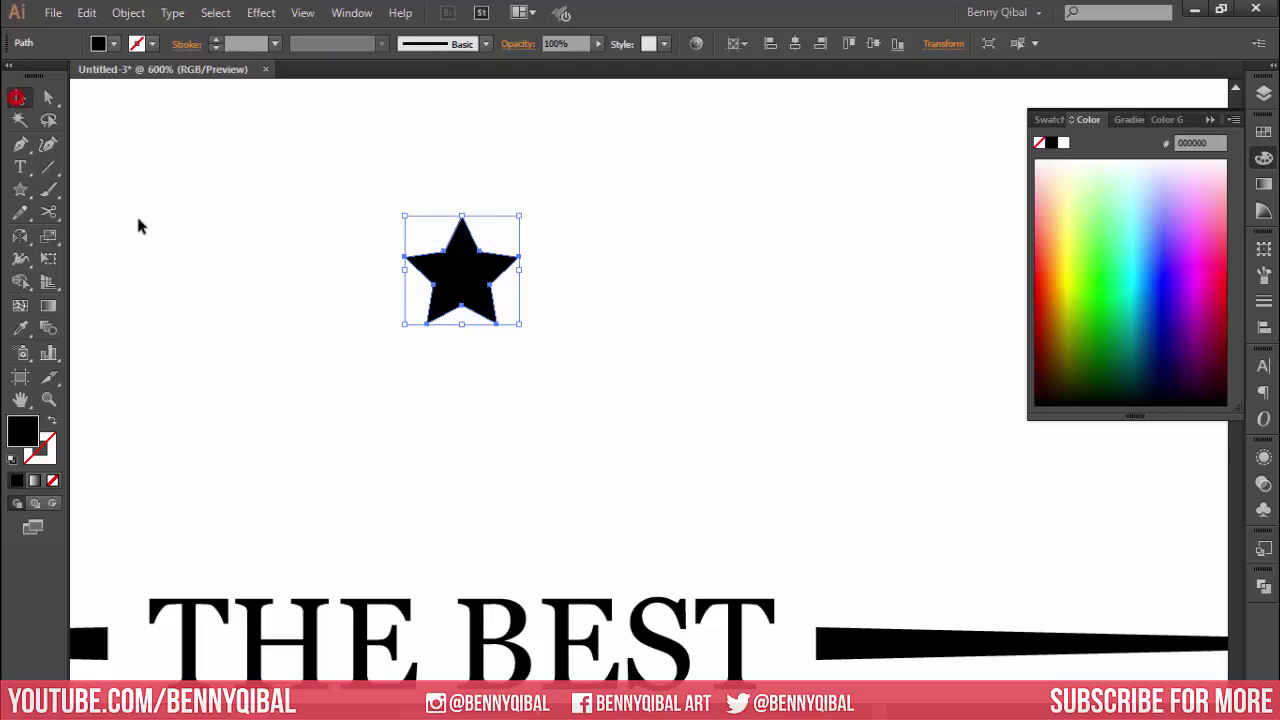
pyautogui.click(87, 13)
pyautogui.click(141, 108)
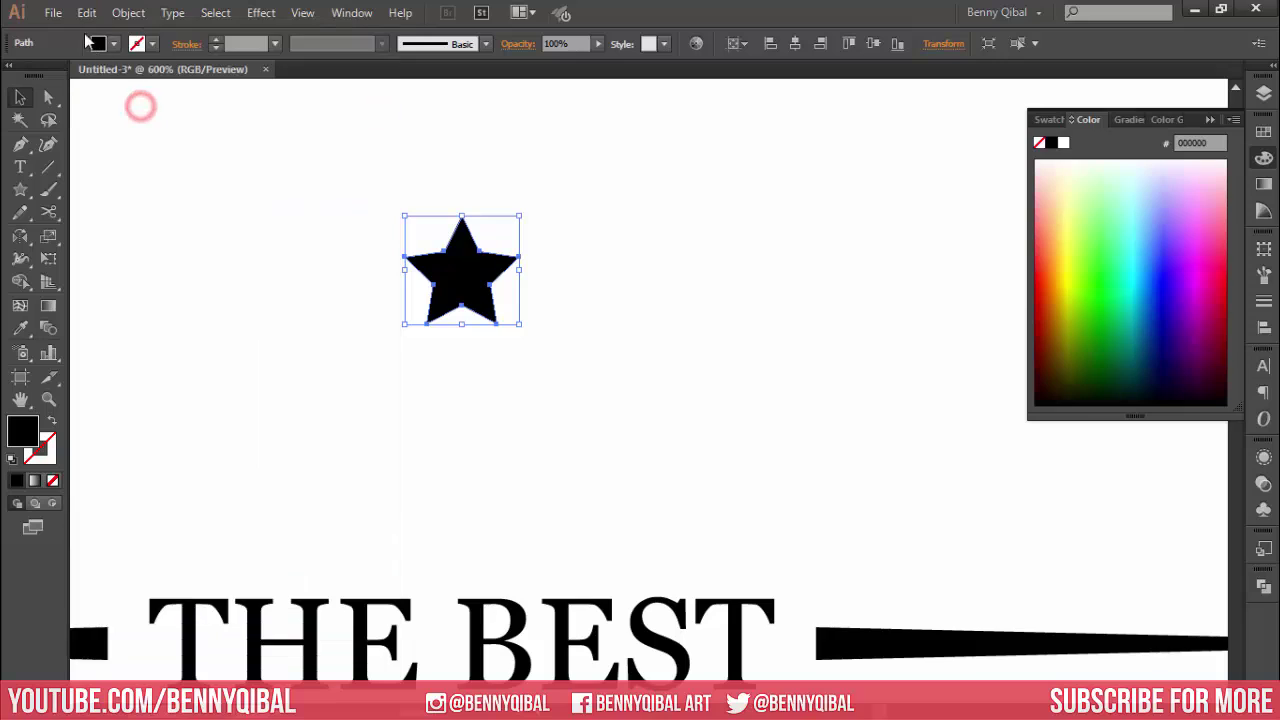
pyautogui.click(87, 13)
pyautogui.click(143, 146)
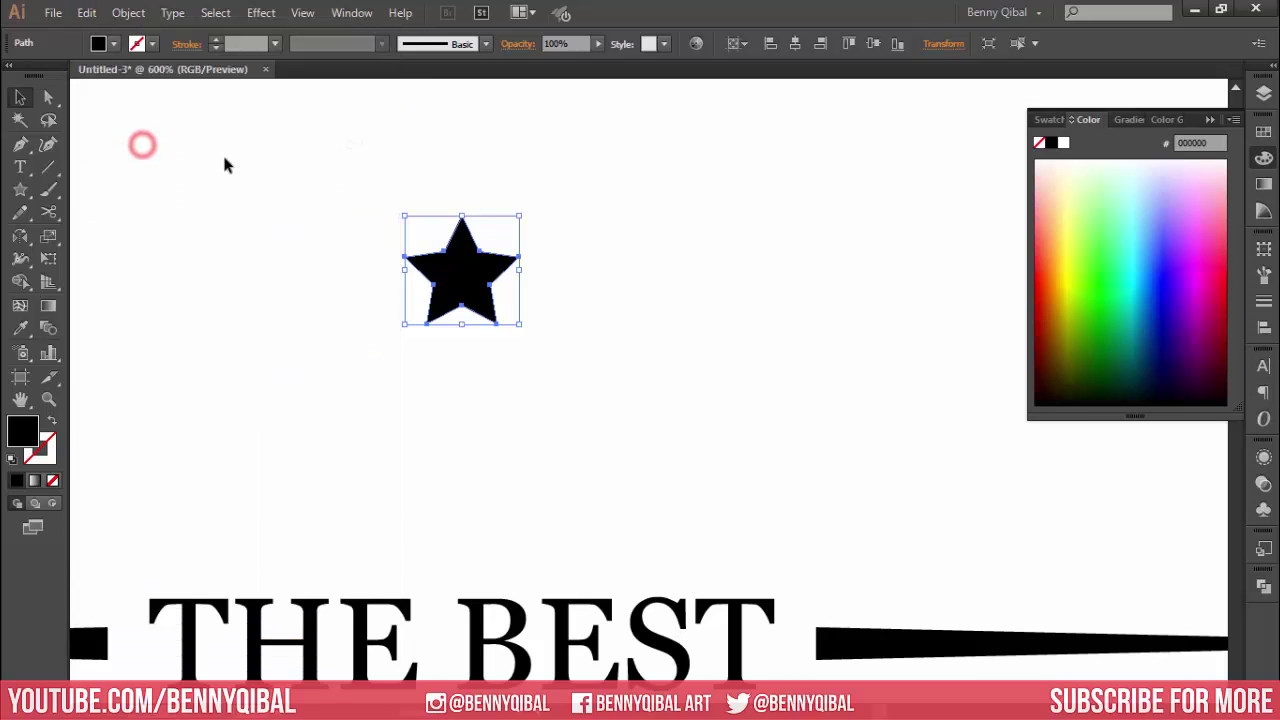
pyautogui.moveTo(463, 285); pyautogui.dragTo(578, 268)
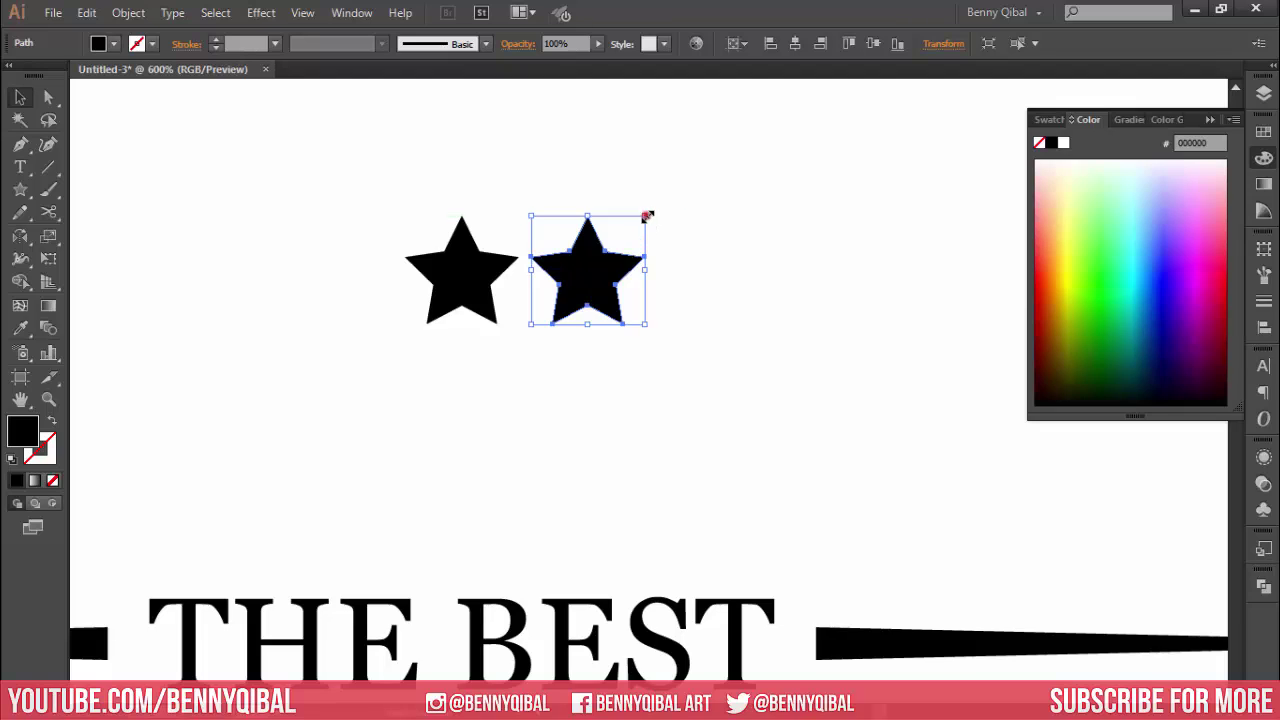
# Step: Shrink the right star and add a smaller third star 20 px further right
pyautogui.moveTo(647, 216); pyautogui.dragTo(629, 219)
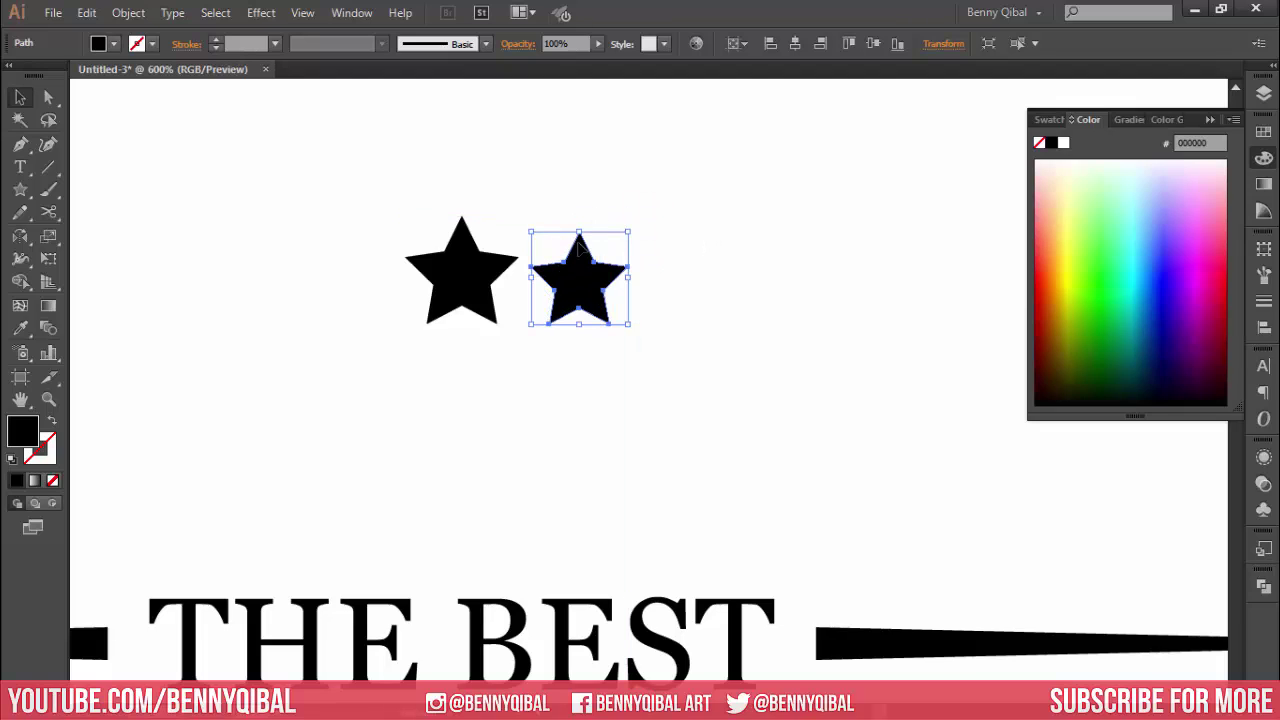
pyautogui.keyDown('ctrl'); pyautogui.click(535, 270); pyautogui.keyUp('ctrl')
pyautogui.moveTo(729, 357); pyautogui.dragTo(688, 342)
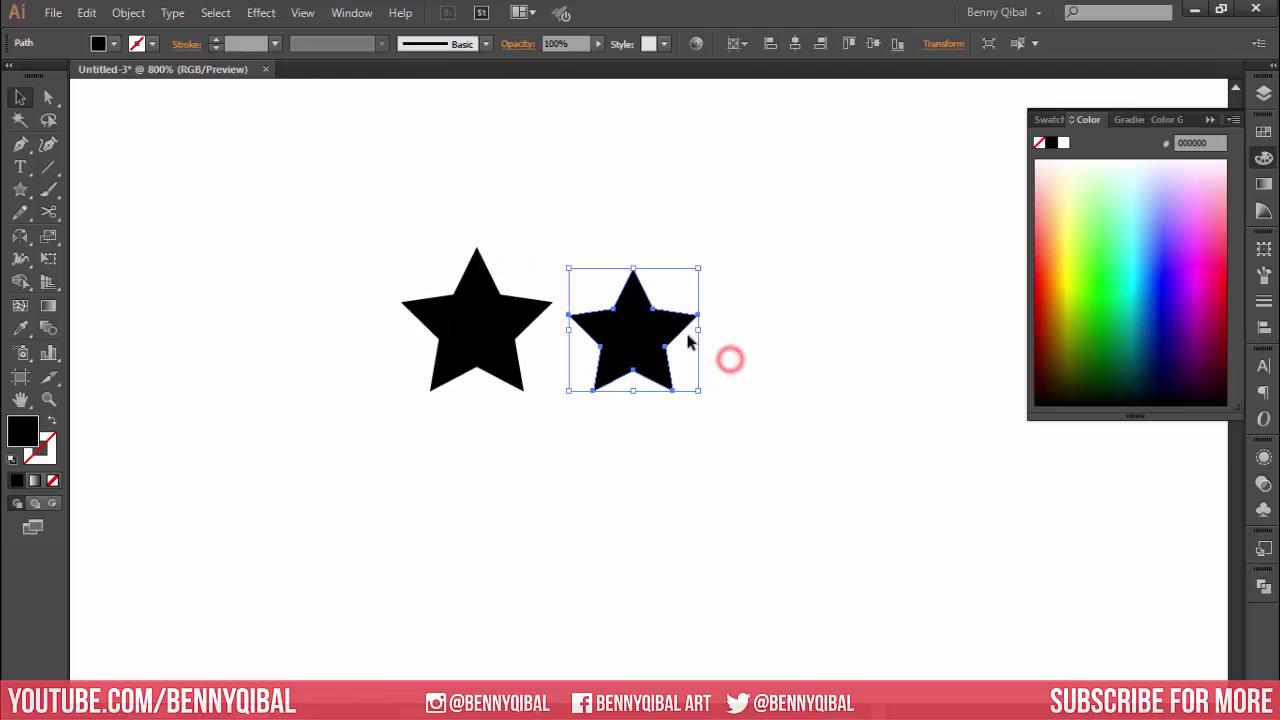
pyautogui.click(736, 340)
pyautogui.click(640, 343)
pyautogui.keyDown('shift'); pyautogui.click(633, 325); pyautogui.keyUp('shift')
pyautogui.click(640, 333)
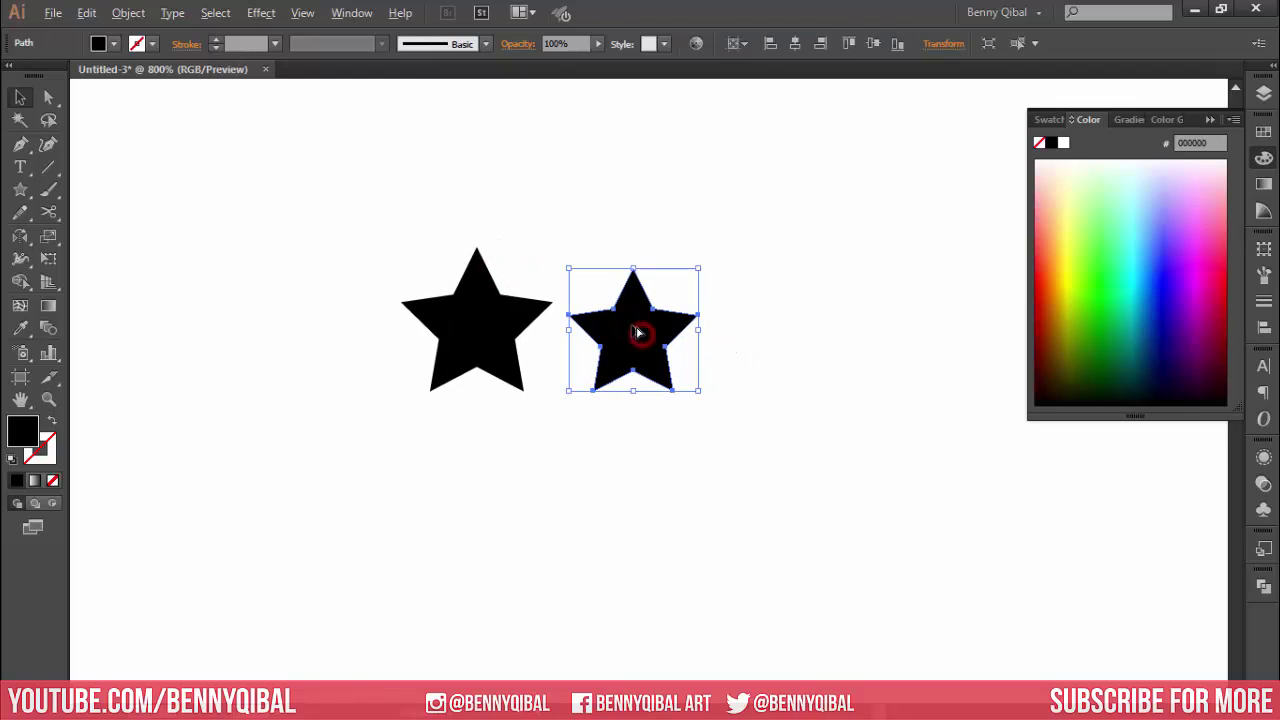
pyautogui.moveTo(635, 330); pyautogui.dragTo(751, 313)
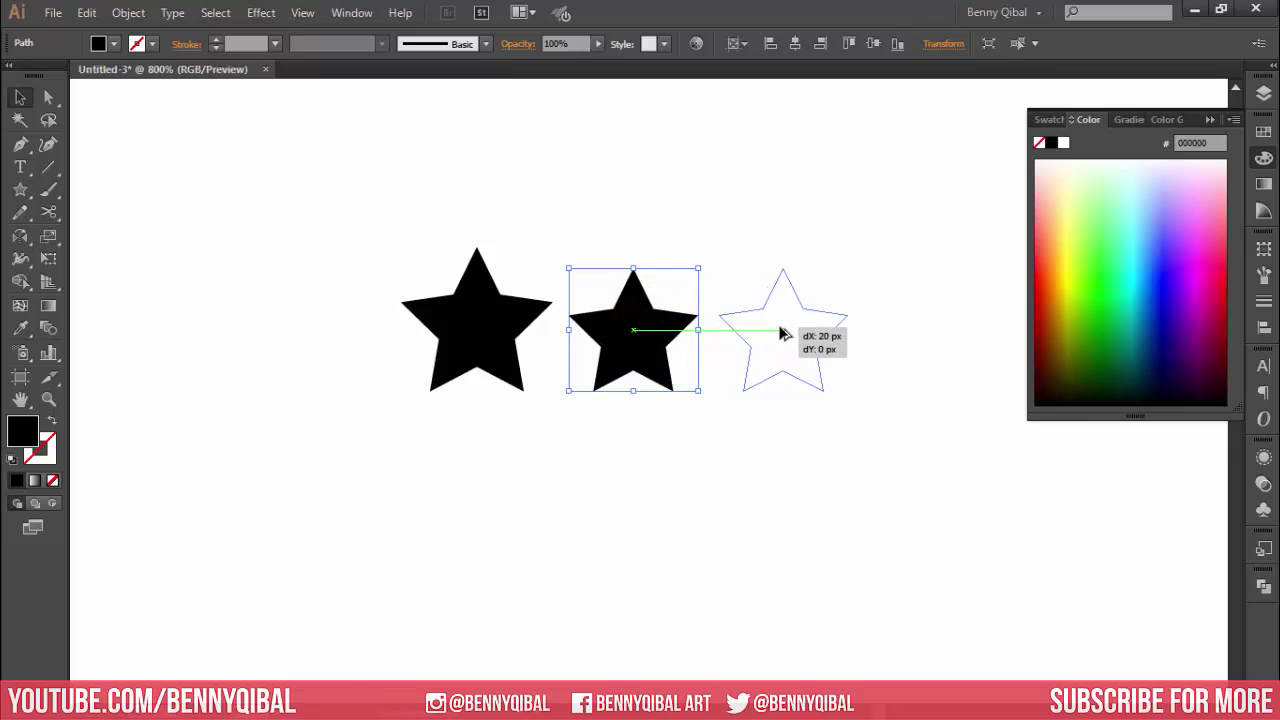
pyautogui.moveTo(850, 268); pyautogui.dragTo(834, 282)
pyautogui.click(605, 243)
# Step: Mirror copies of the two smaller stars to the left of the big centre star
pyautogui.hotkey('ctrl', '-')
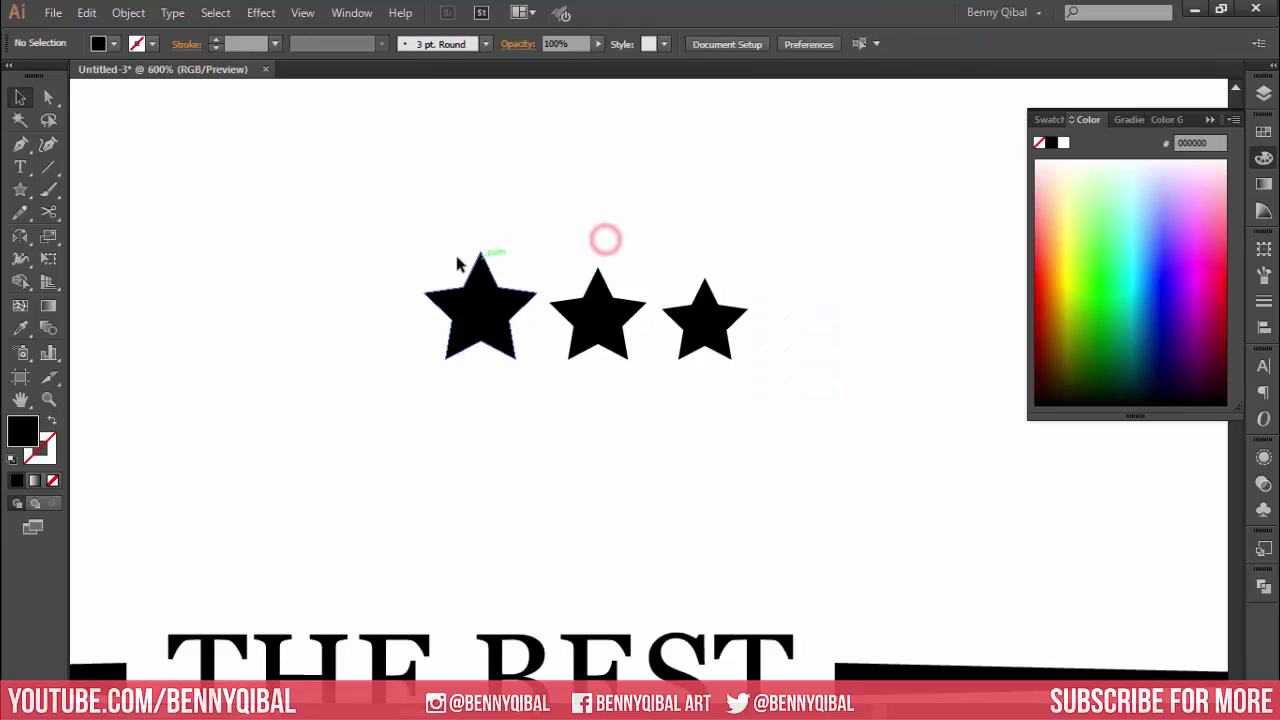
pyautogui.moveTo(672, 284); pyautogui.dragTo(798, 368)
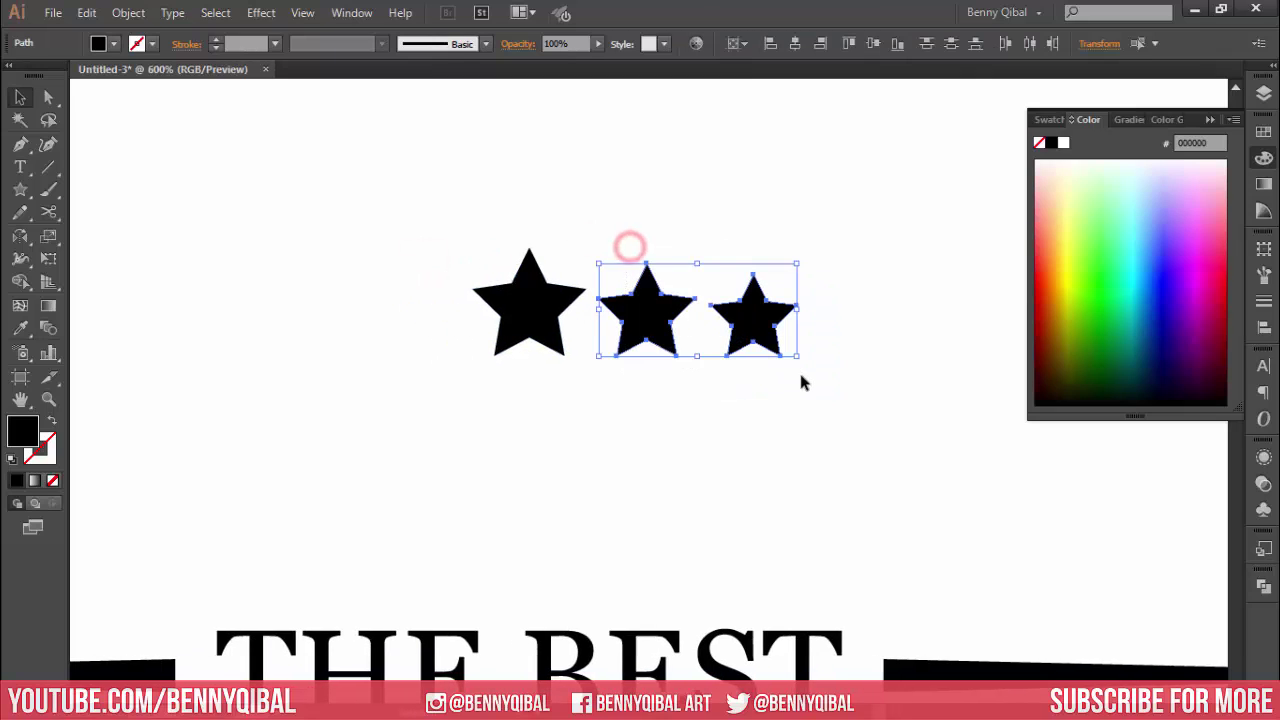
pyautogui.click(20, 237)
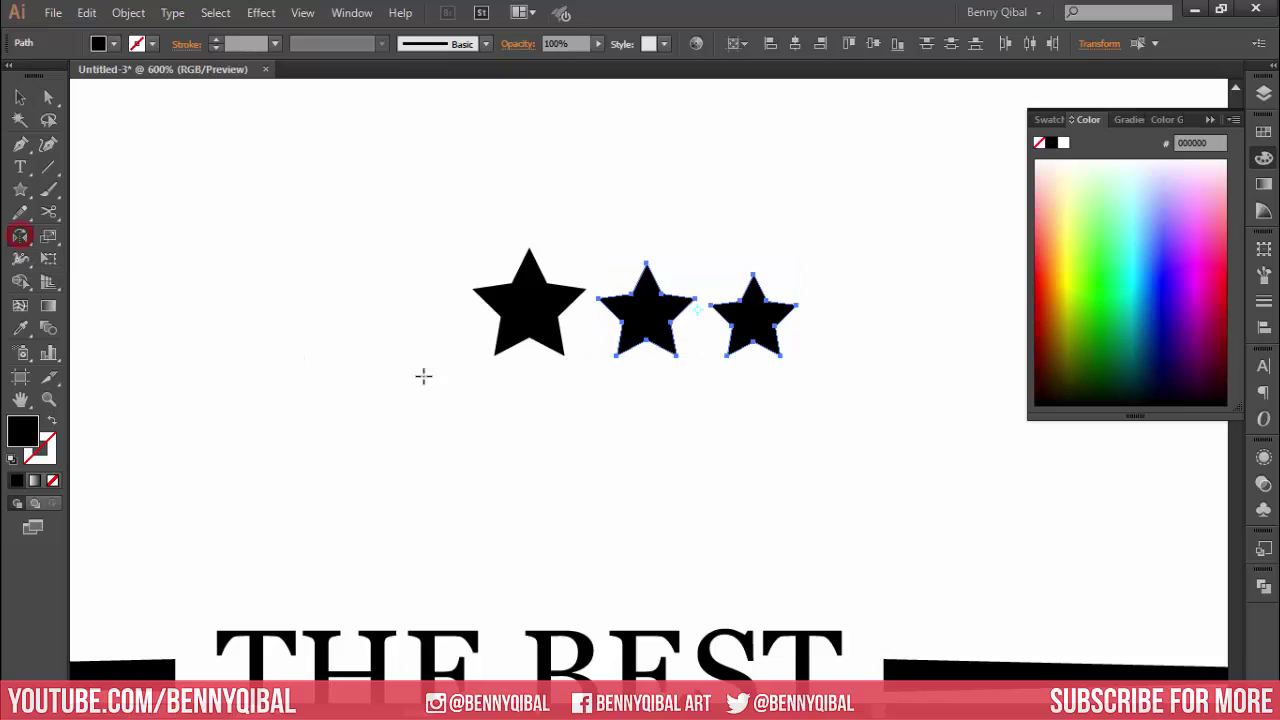
pyautogui.keyDown('alt'); pyautogui.click(529, 338); pyautogui.keyUp('alt')
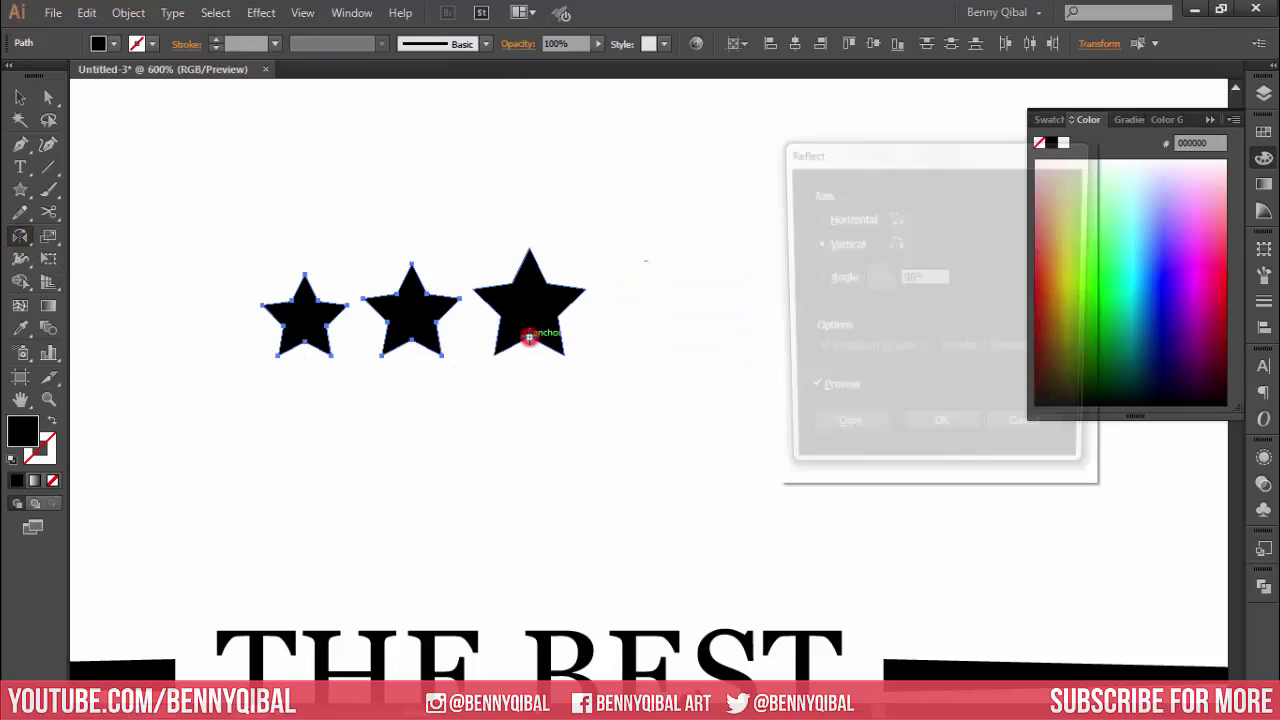
pyautogui.click(847, 435)
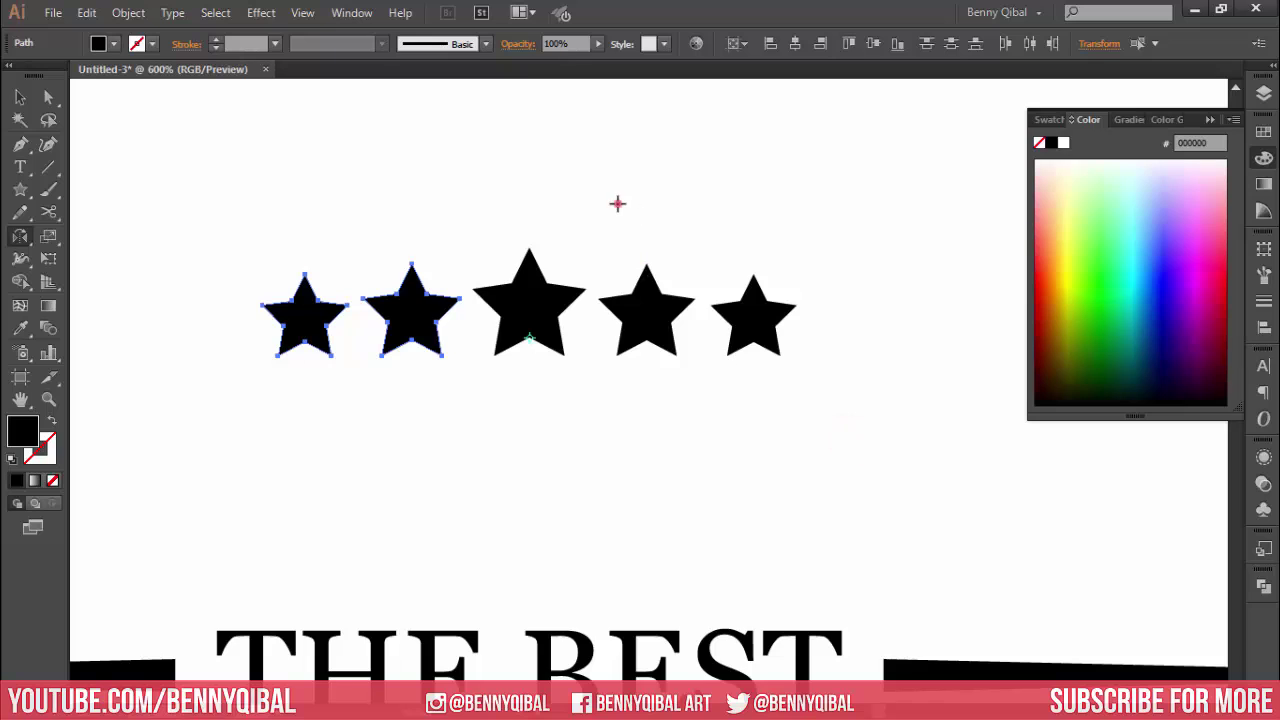
pyautogui.click(20, 97)
# Step: Select all five stars and group them with Object > Group
pyautogui.click(240, 206)
pyautogui.scroll(-1, 240, 206)
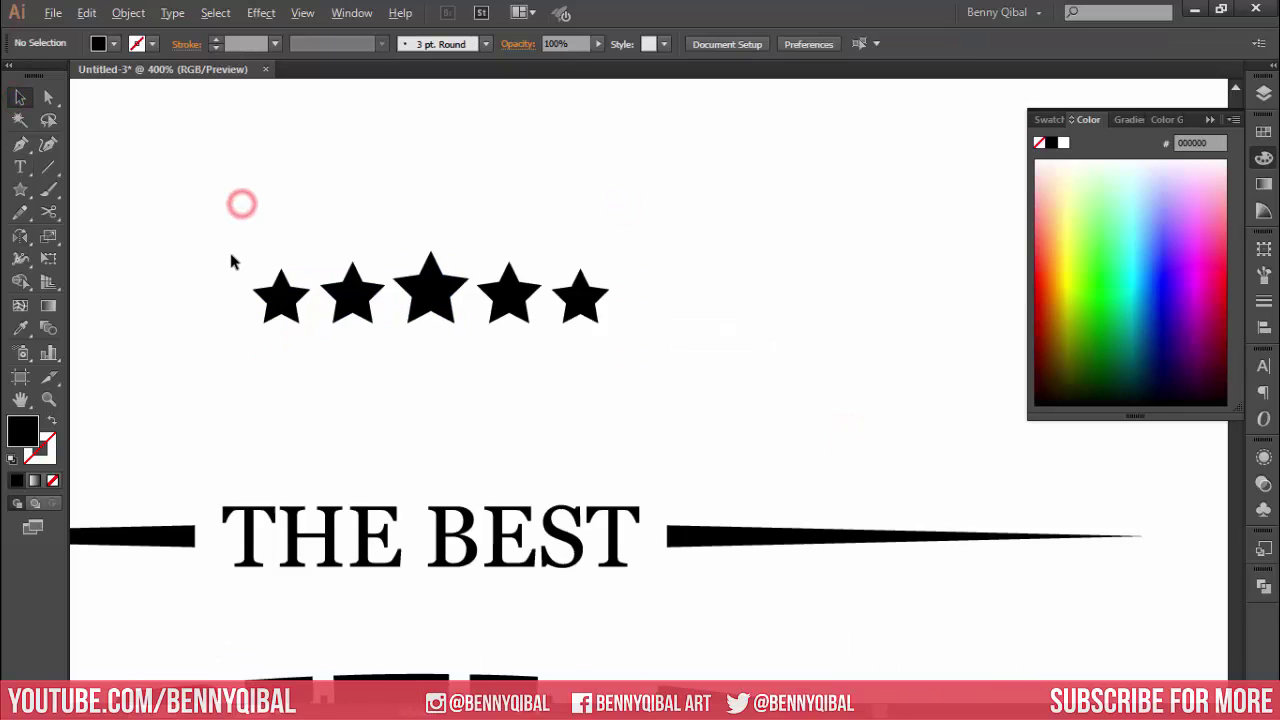
pyautogui.scroll(-1, 231, 257)
pyautogui.moveTo(199, 185); pyautogui.dragTo(493, 368)
pyautogui.scroll(-2, 425, 373)
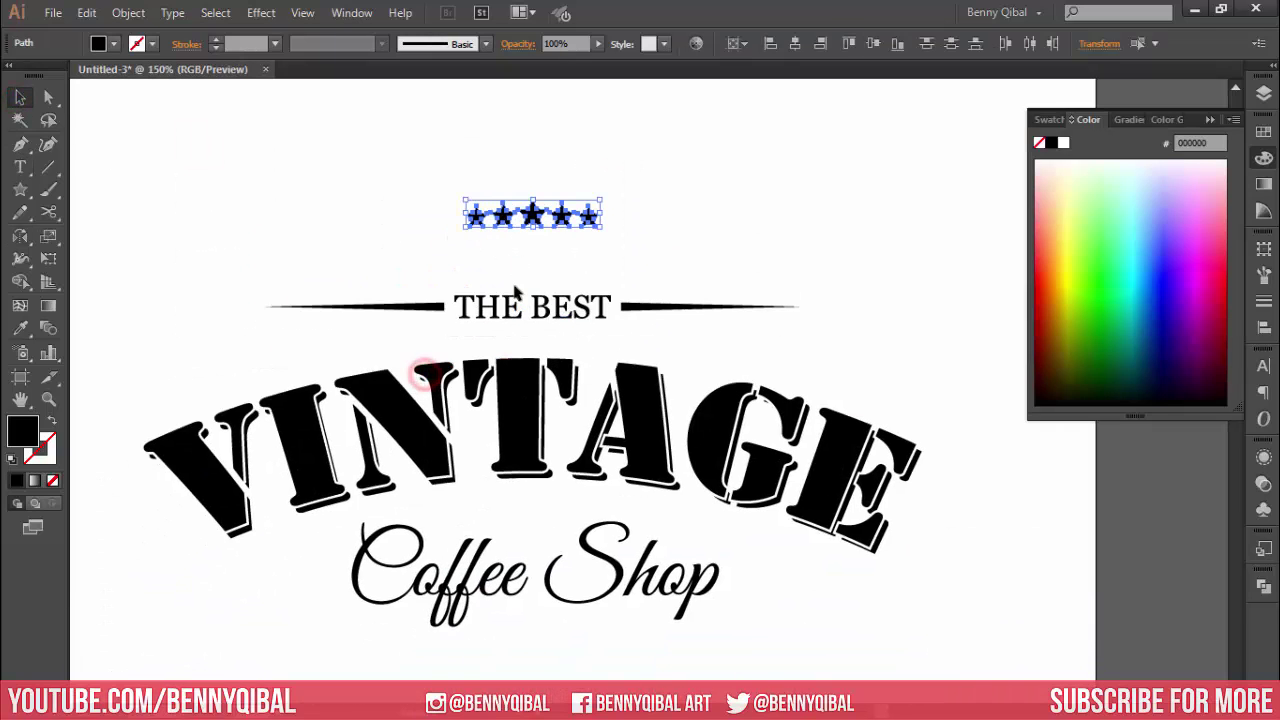
pyautogui.click(132, 13)
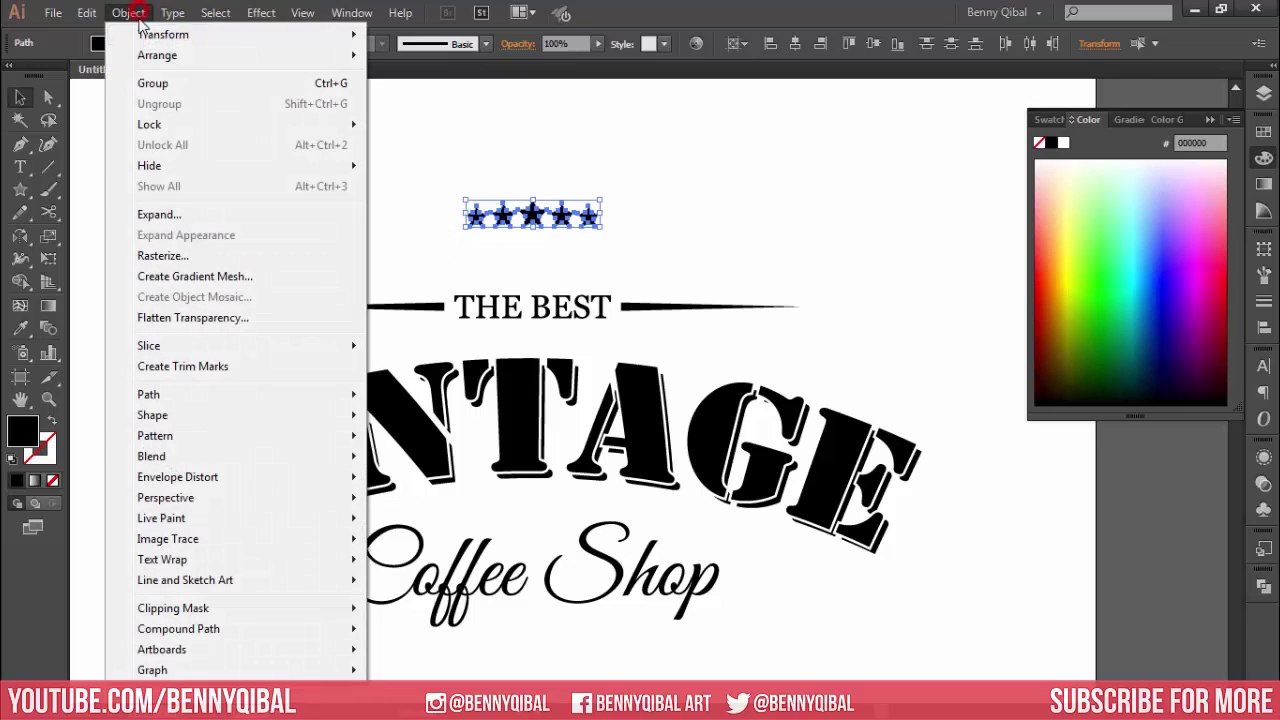
pyautogui.click(185, 83)
# Step: Move the star group between VINTAGE and Coffee Shop, centre it horizontally, then try it below Coffee Shop
pyautogui.moveTo(535, 215); pyautogui.dragTo(560, 505)
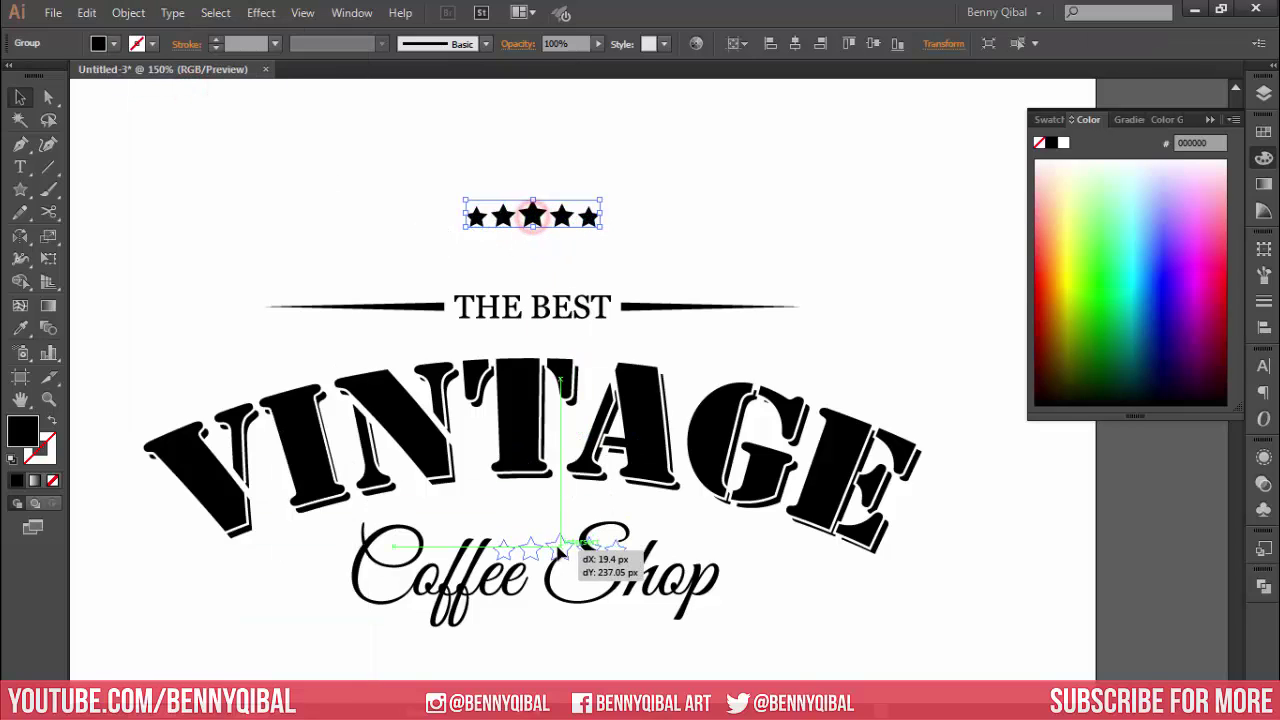
pyautogui.scroll(-5, 551, 560)
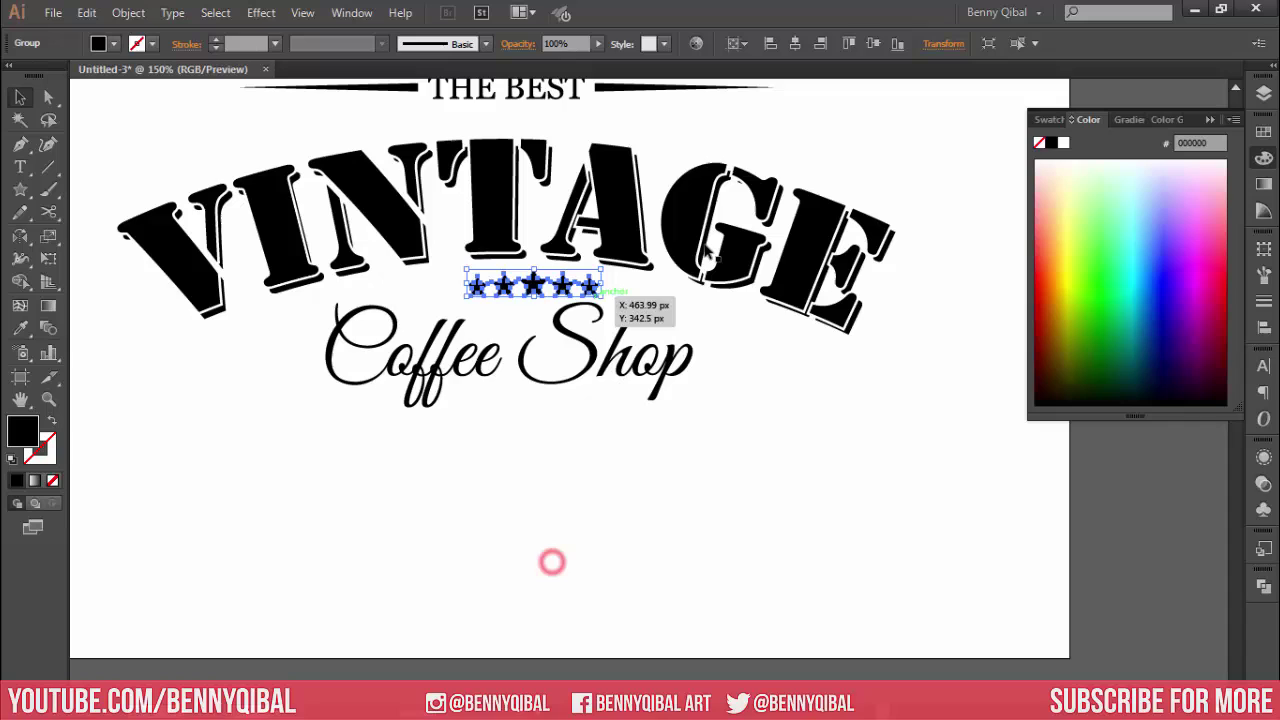
pyautogui.click(795, 43)
pyautogui.scroll(-2, 622, 299)
pyautogui.moveTo(528, 190); pyautogui.dragTo(528, 308)
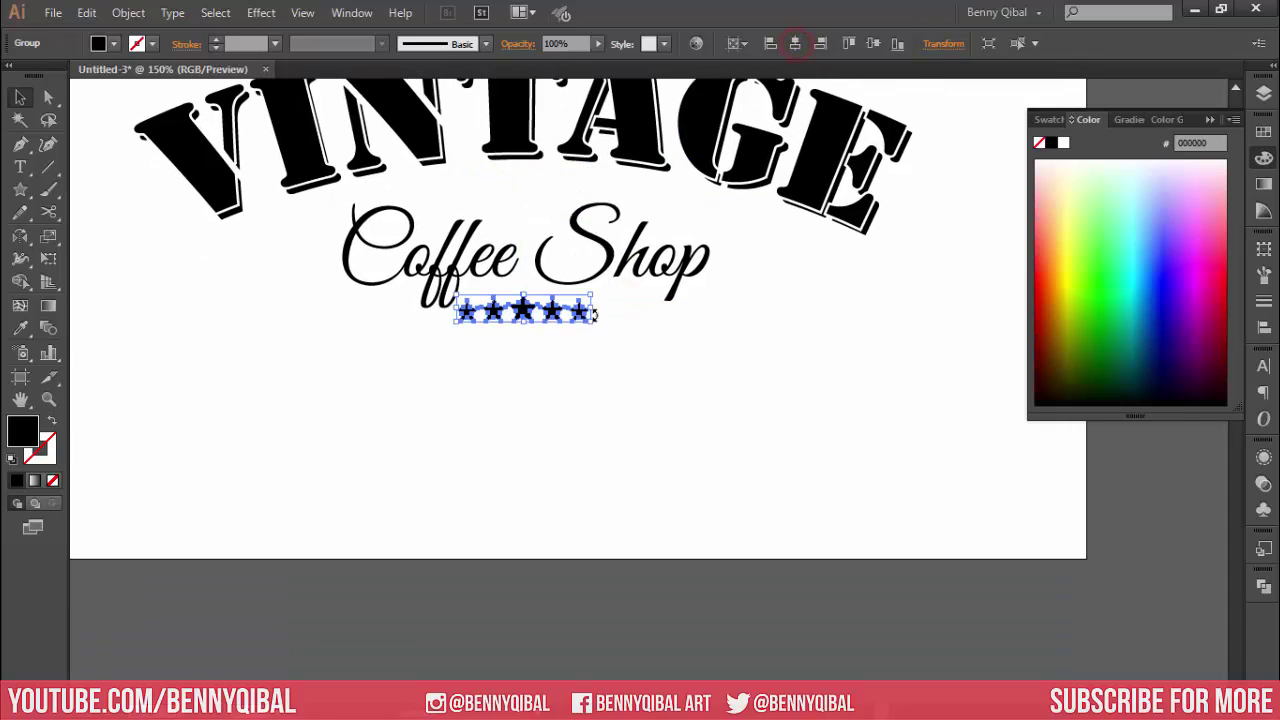
# Step: Enlarge the star group to about 224 px wide and return it above THE BEST
pyautogui.moveTo(595, 316); pyautogui.dragTo(635, 330)
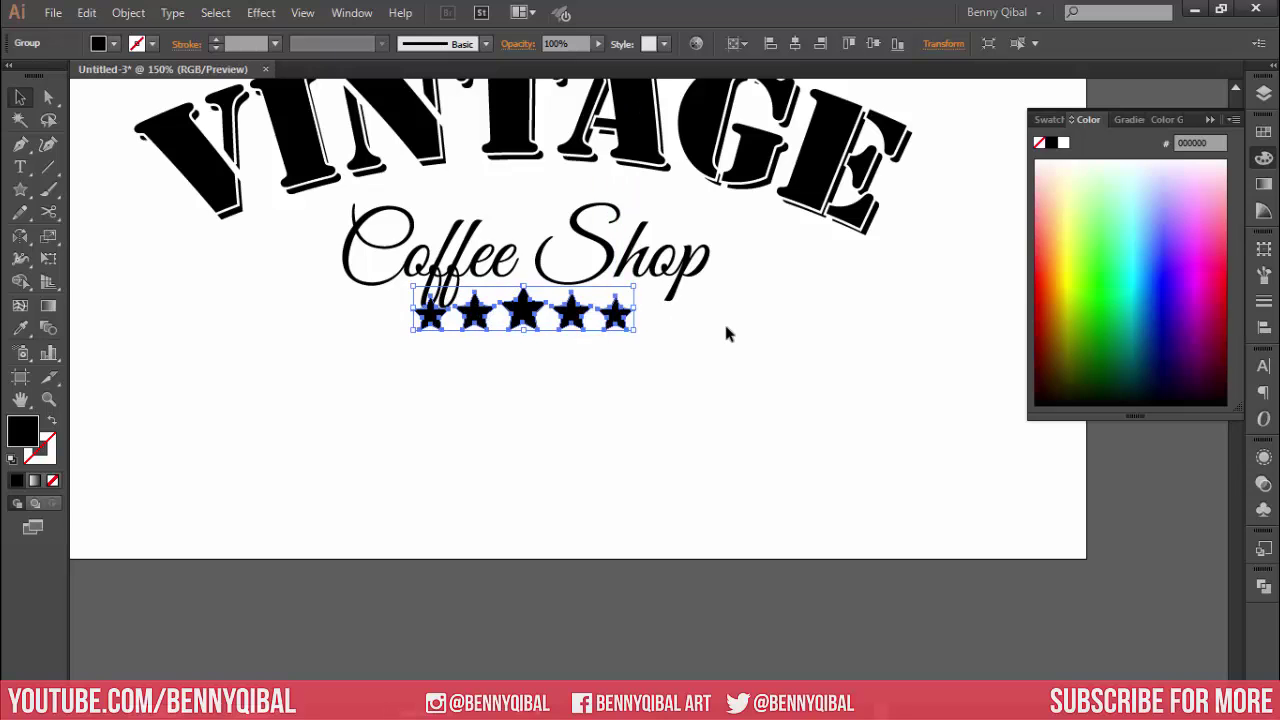
pyautogui.scroll(3, 723, 332)
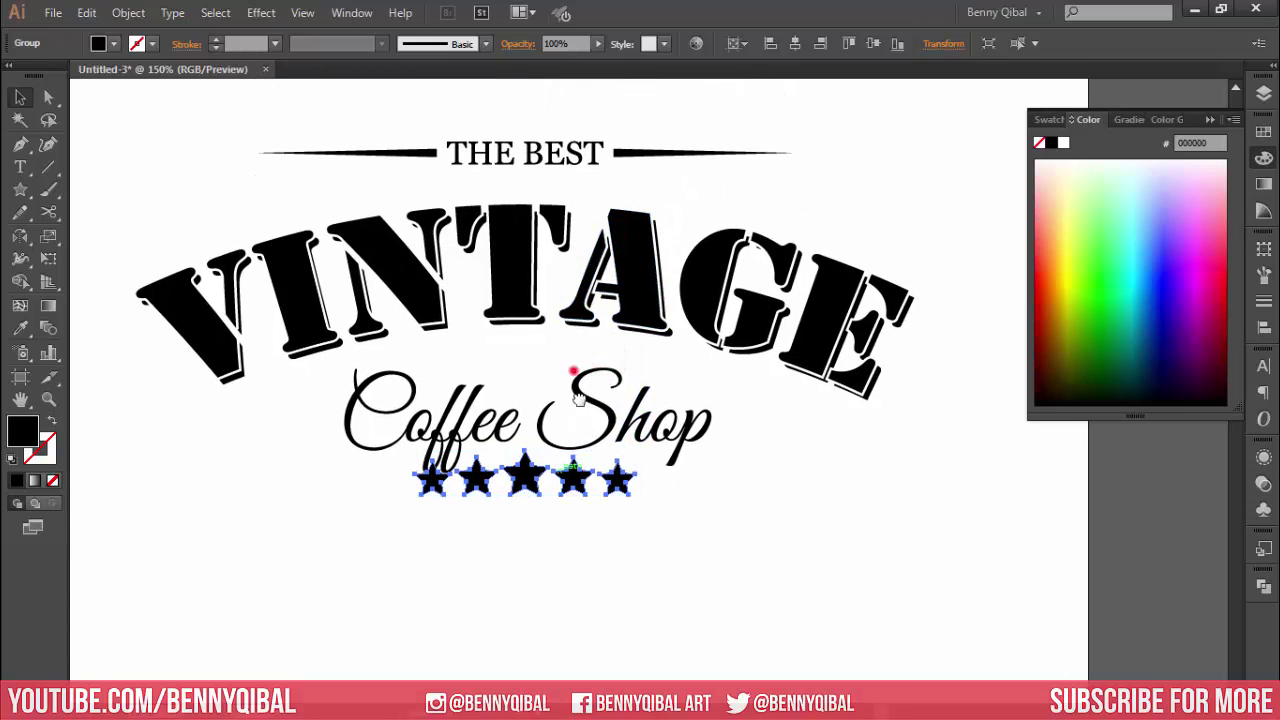
pyautogui.scroll(1, 578, 398)
pyautogui.moveTo(578, 545); pyautogui.dragTo(585, 175)
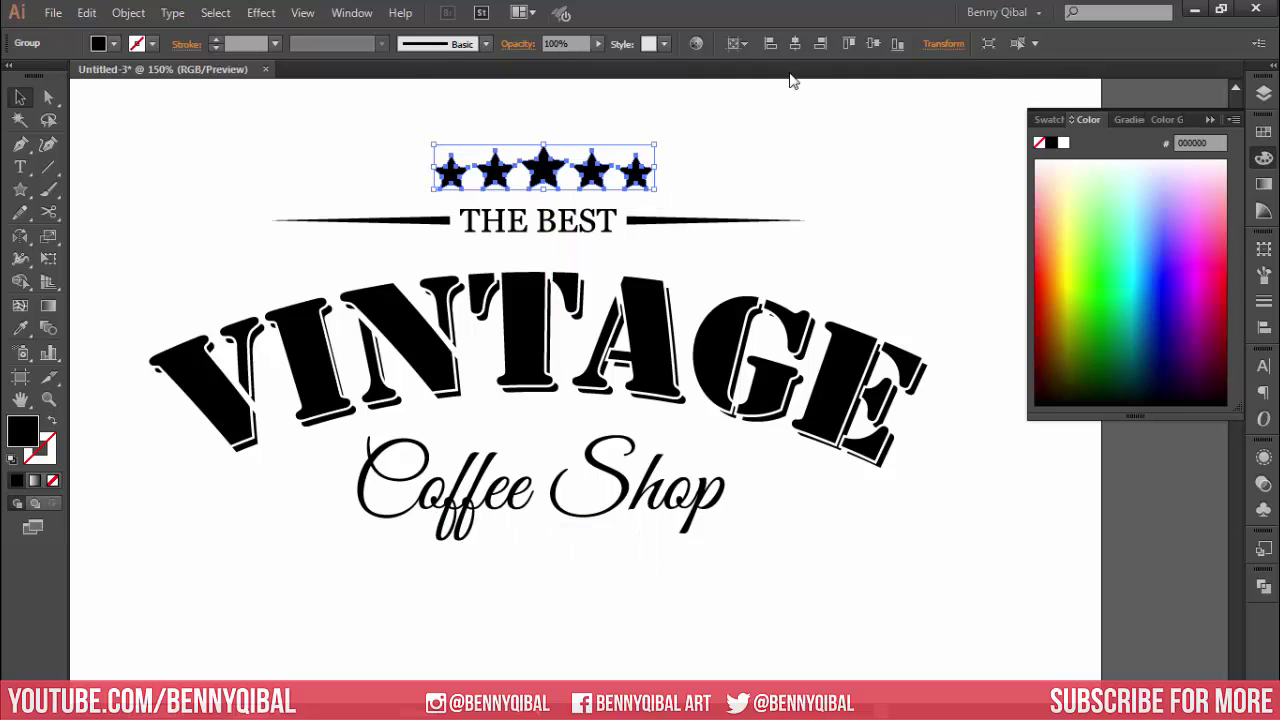
pyautogui.click(651, 134)
pyautogui.hotkey('ctrl', '1')
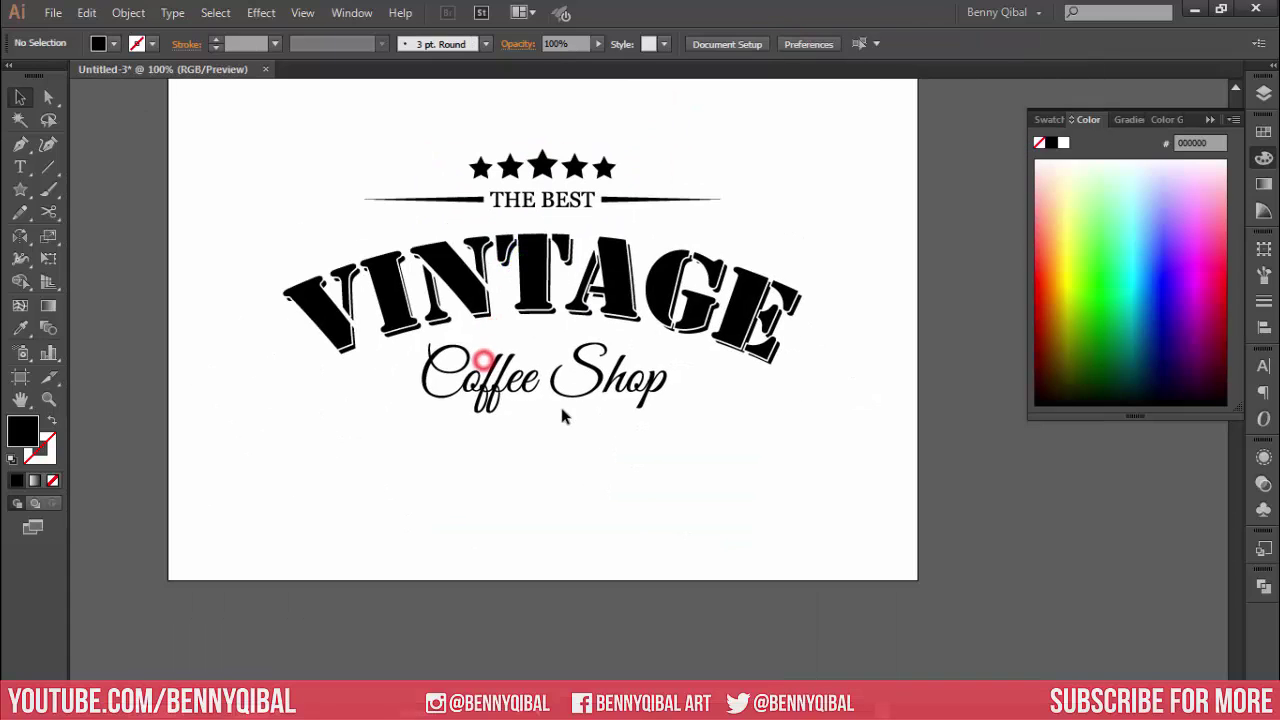
# Step: Nudge Coffee Shop lower, then shrink the star group and place it under VINTAGE
pyautogui.moveTo(590, 356); pyautogui.dragTo(590, 368)
pyautogui.click(604, 166)
pyautogui.moveTo(615, 152); pyautogui.dragTo(614, 151)
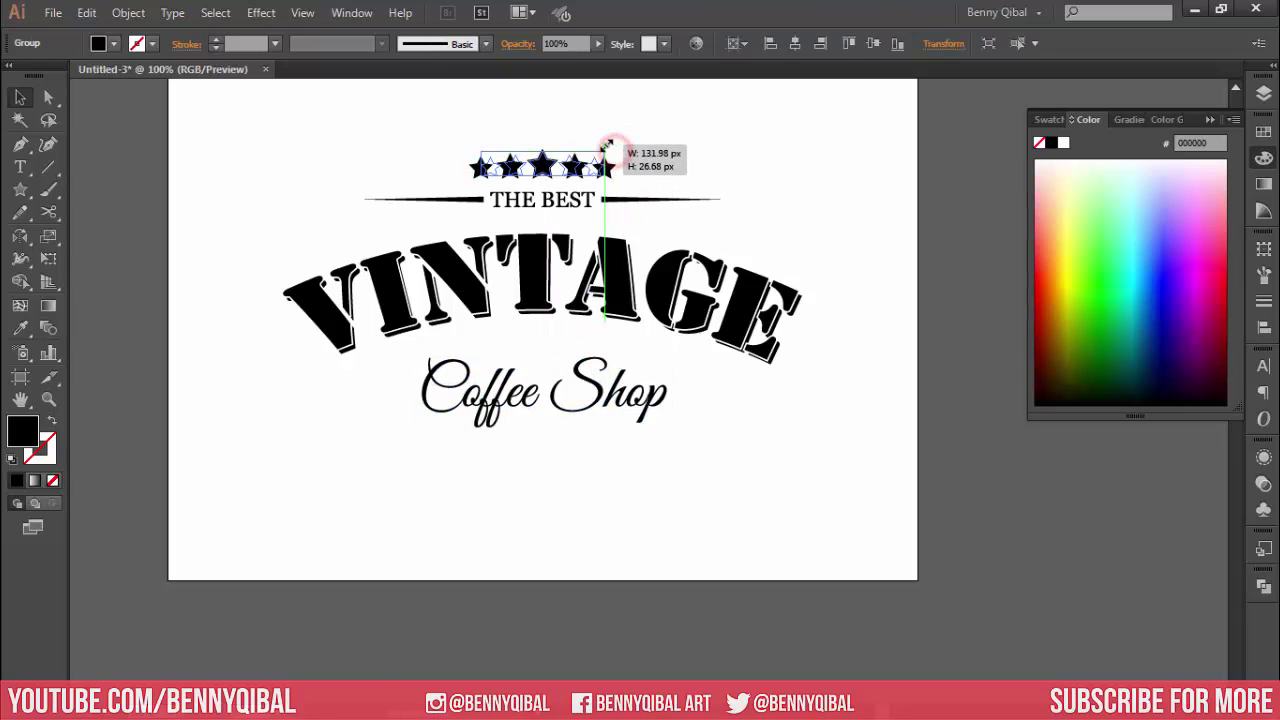
pyautogui.moveTo(614, 151); pyautogui.dragTo(594, 152)
pyautogui.moveTo(540, 168); pyautogui.dragTo(556, 344)
pyautogui.click(713, 406)
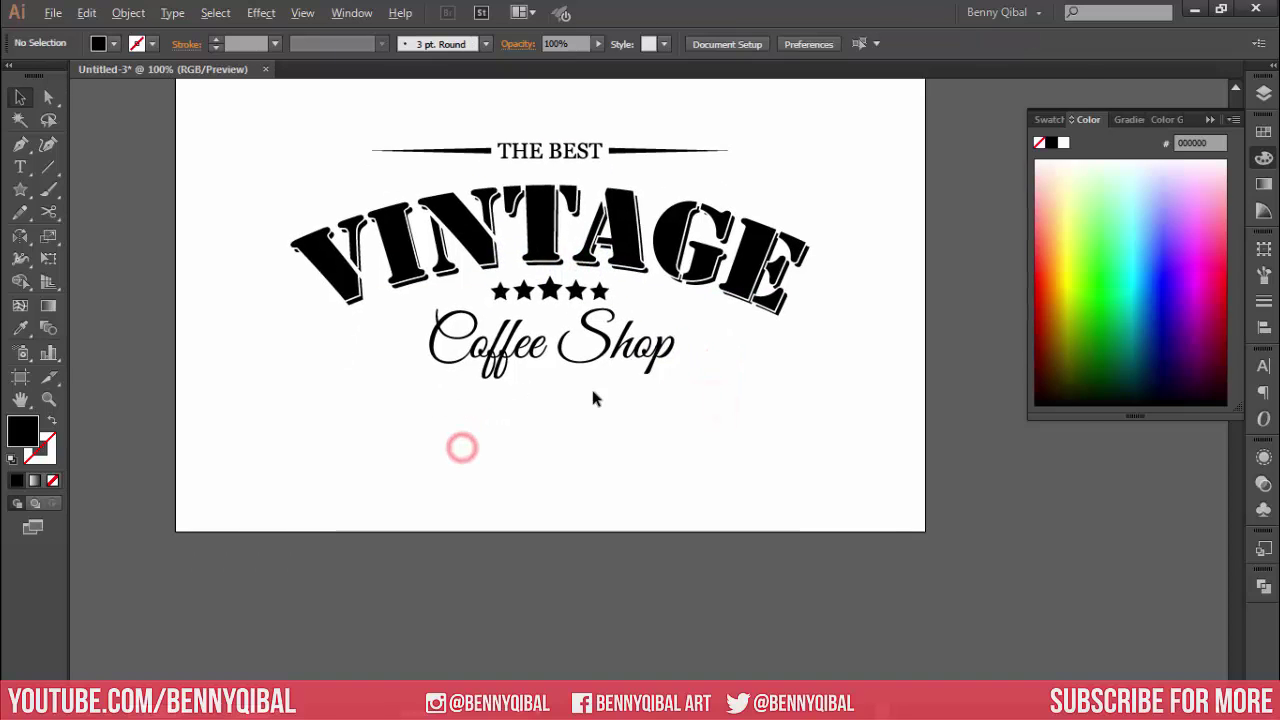
pyautogui.keyDown('ctrl'); pyautogui.click(591, 384); pyautogui.keyUp('ctrl')
pyautogui.moveTo(591, 384); pyautogui.dragTo(557, 447)
# Step: Select the entire logo and change its fill from black to the dark blue-grey #2C2C33
pyautogui.hotkey('ctrl', '1')
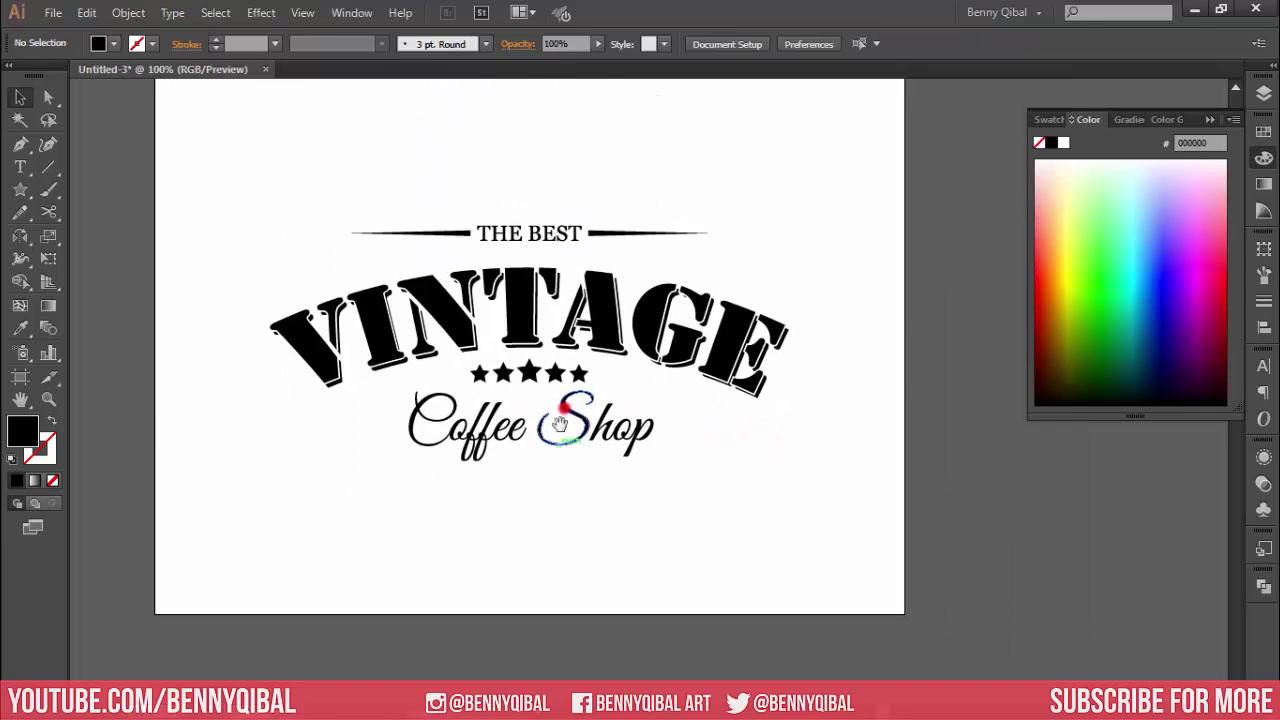
pyautogui.moveTo(294, 163); pyautogui.dragTo(806, 540)
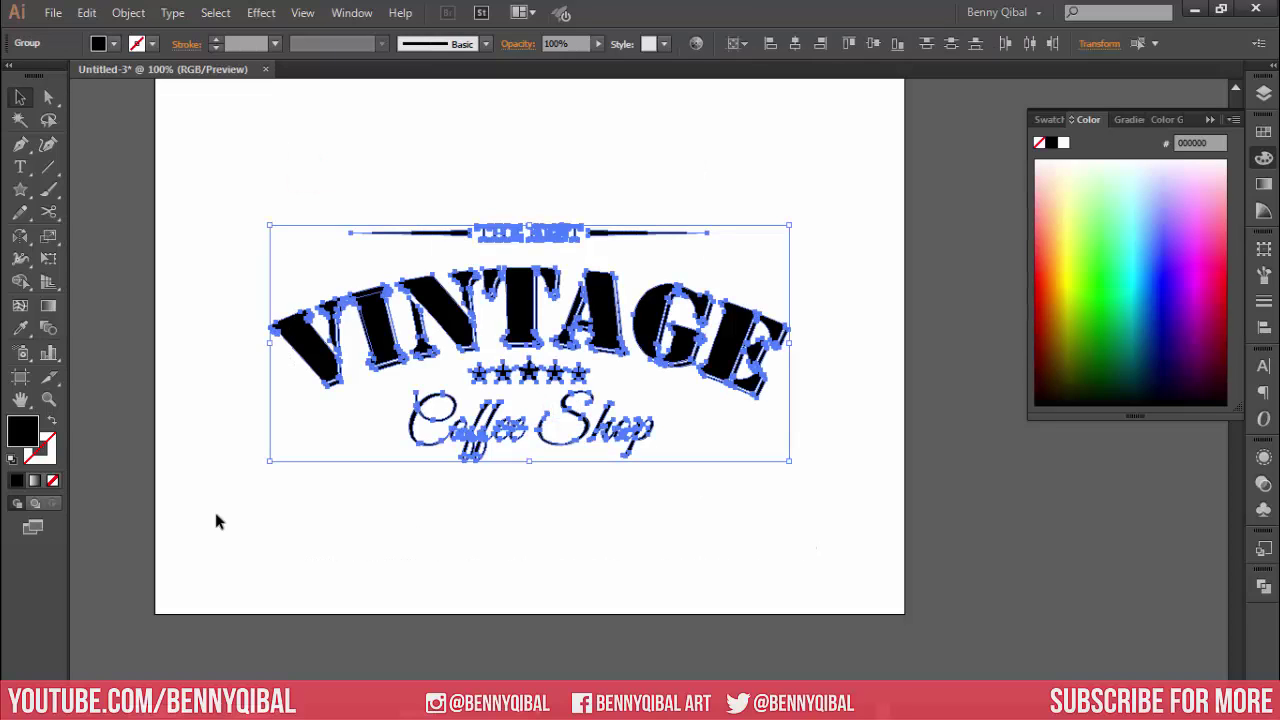
pyautogui.doubleClick(24, 430)
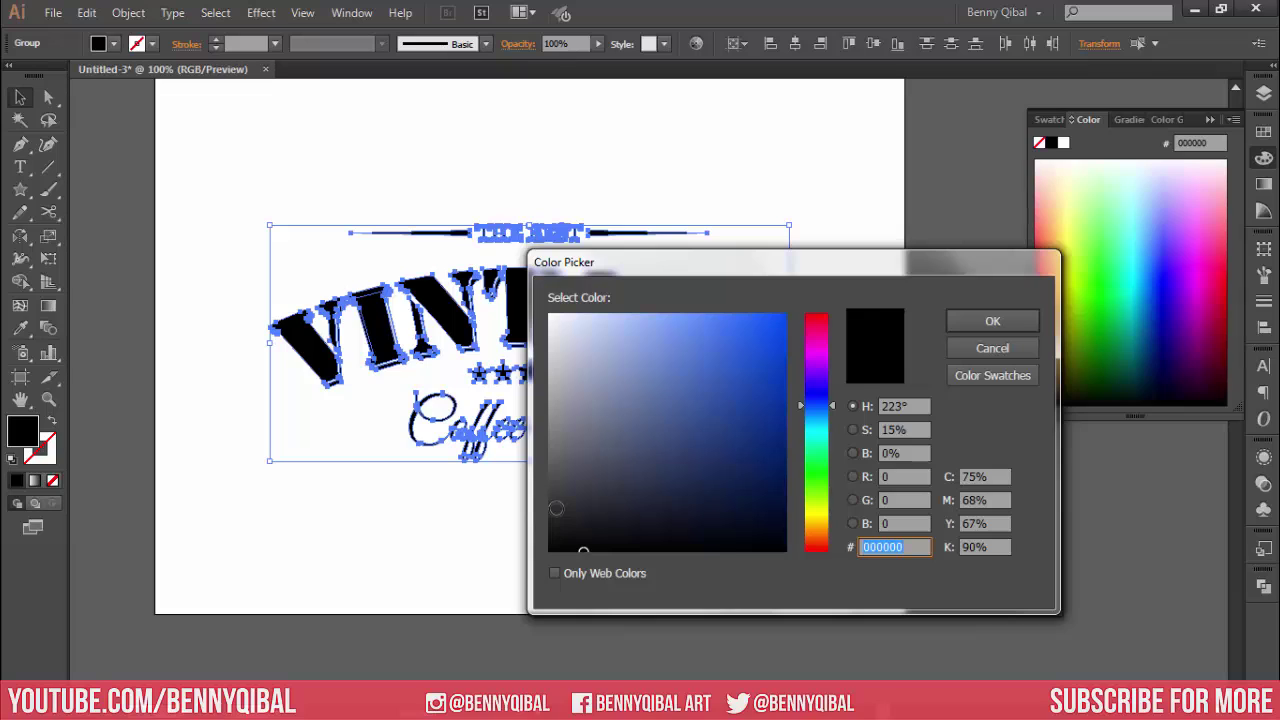
pyautogui.moveTo(558, 521); pyautogui.dragTo(547, 519)
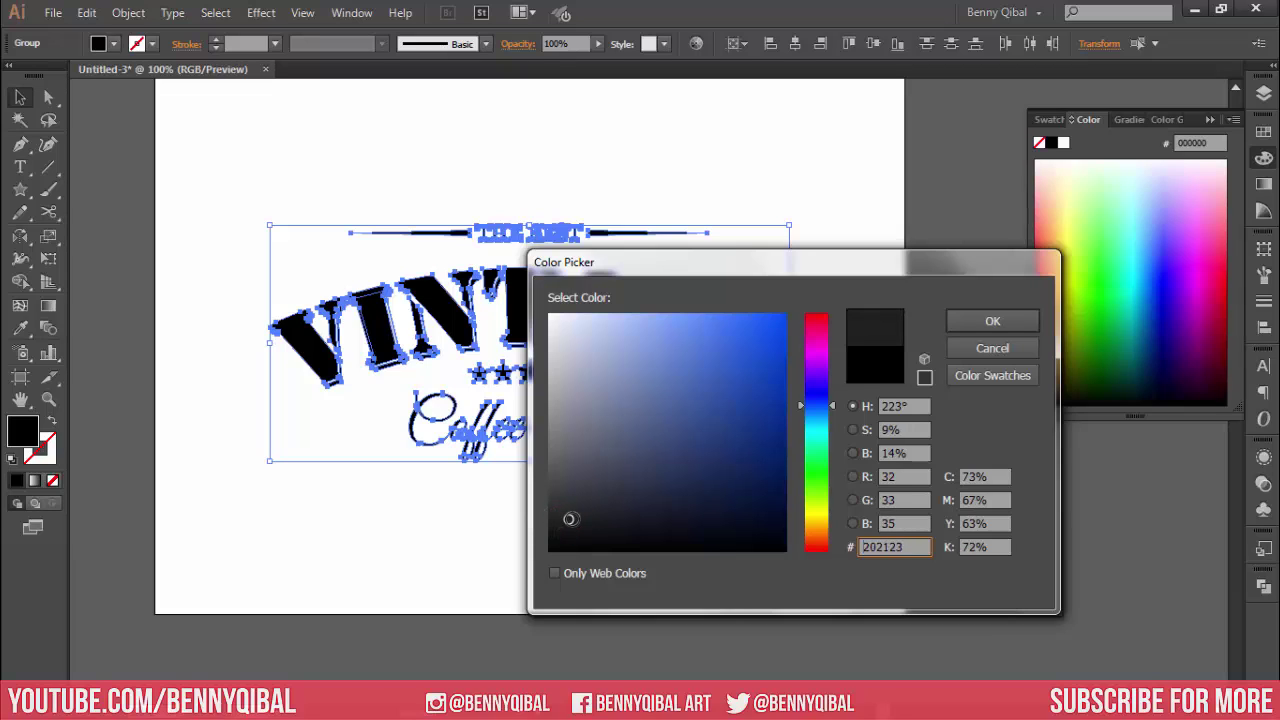
pyautogui.click(992, 322)
pyautogui.doubleClick(37, 437)
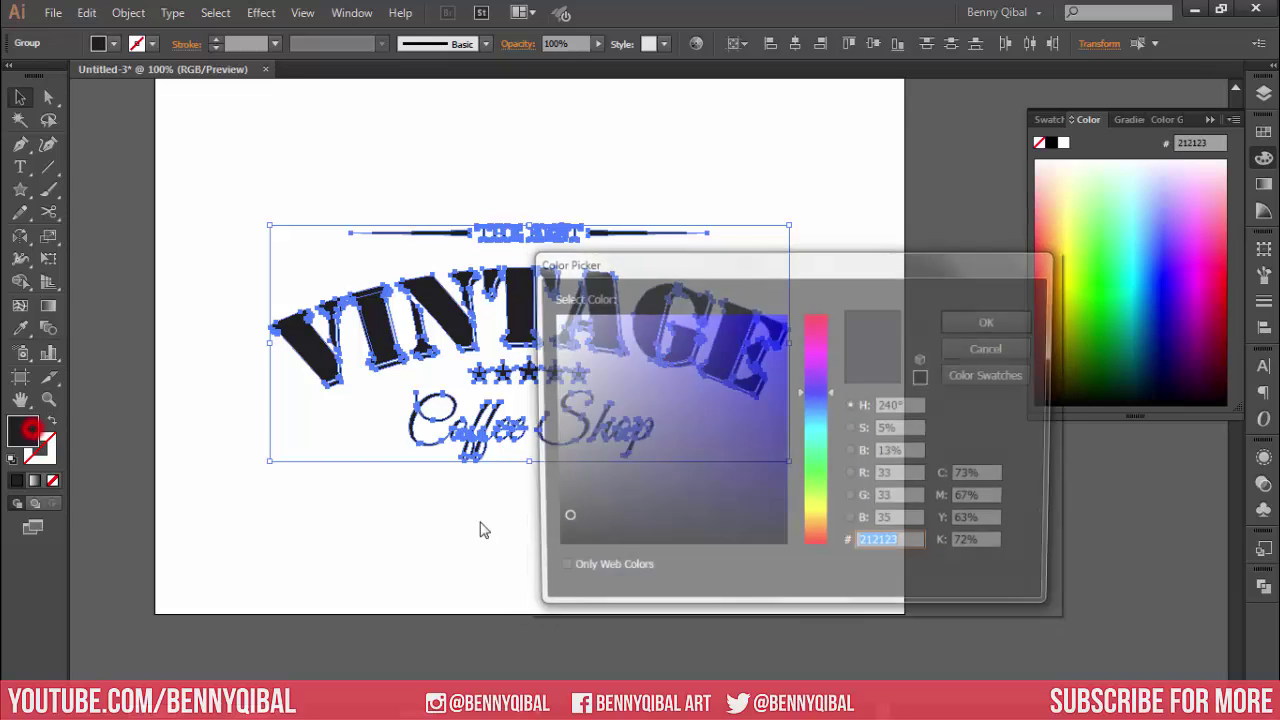
pyautogui.moveTo(569, 517); pyautogui.dragTo(566, 505)
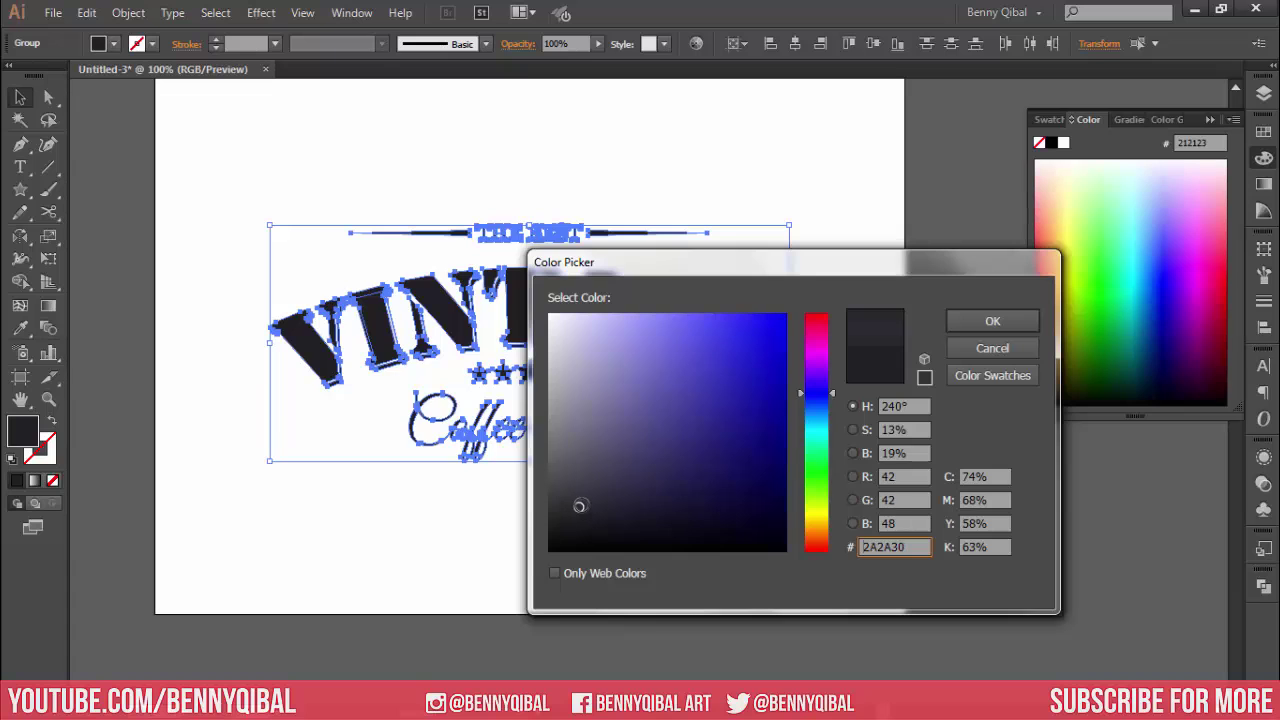
pyautogui.click(992, 321)
pyautogui.click(830, 185)
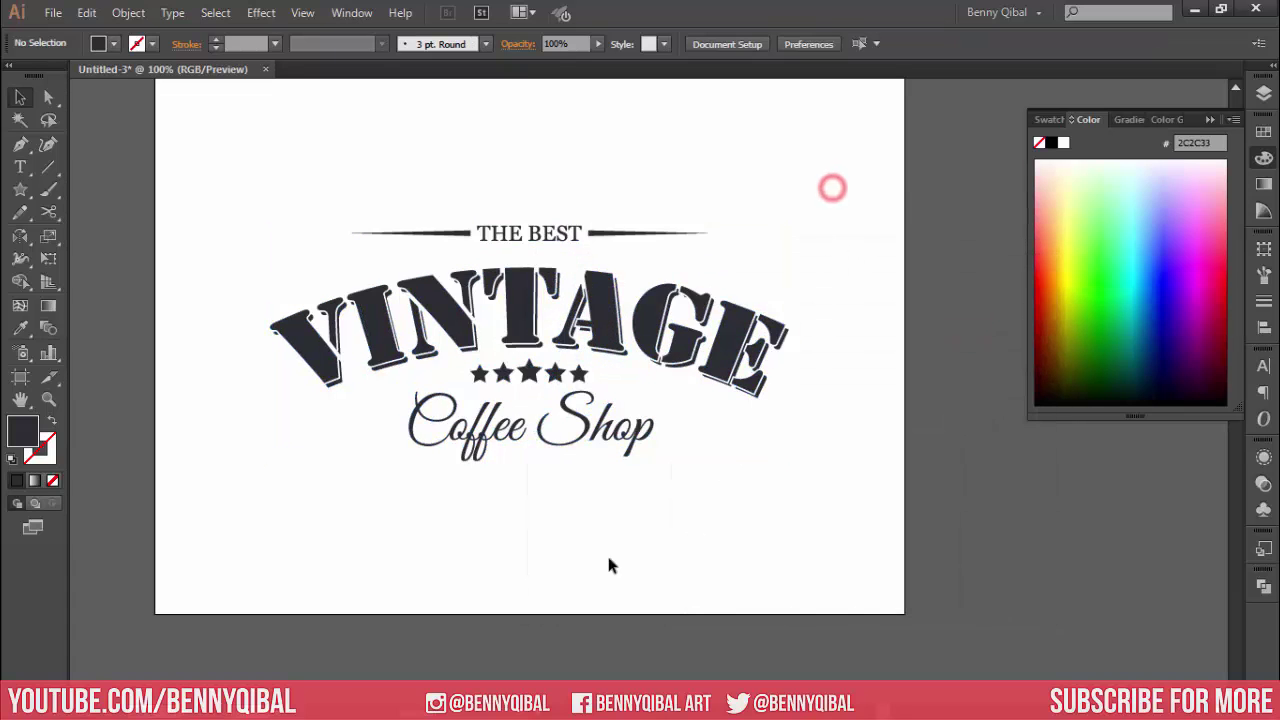
pyautogui.scroll(2, 516, 476)
pyautogui.moveTo(565, 313); pyautogui.dragTo(509, 541)
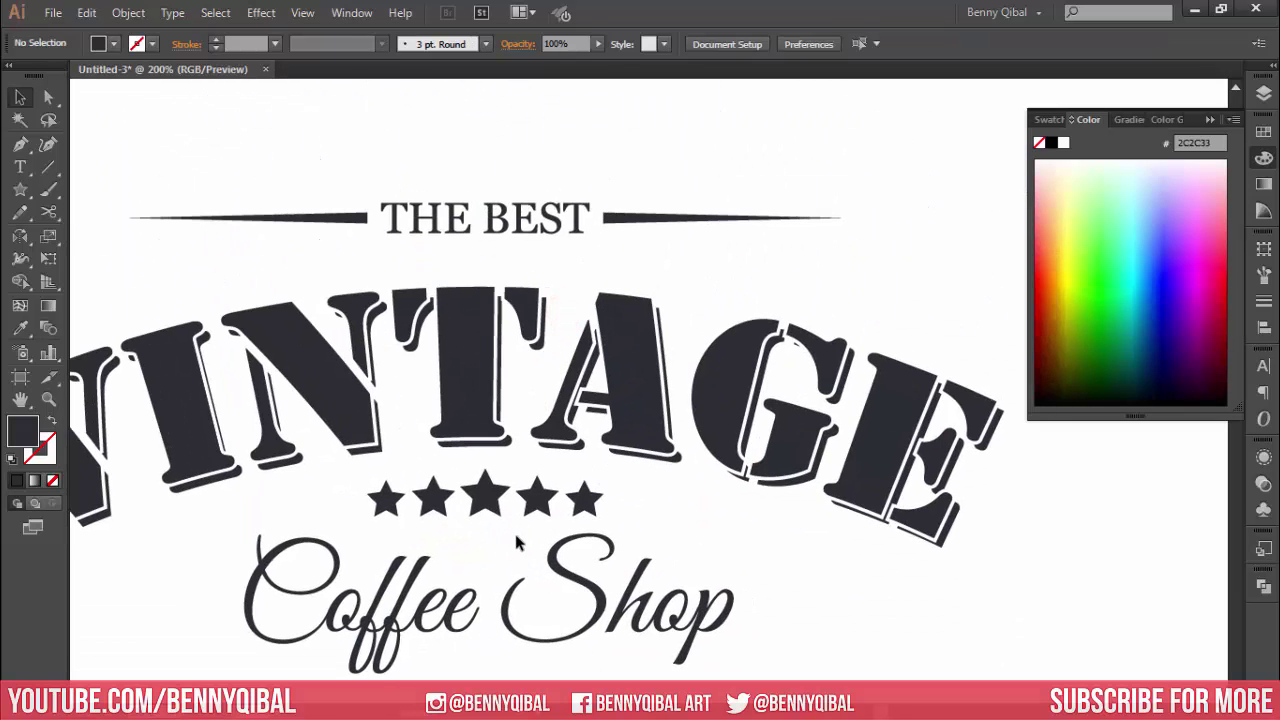
pyautogui.scroll(-2, 516, 541)
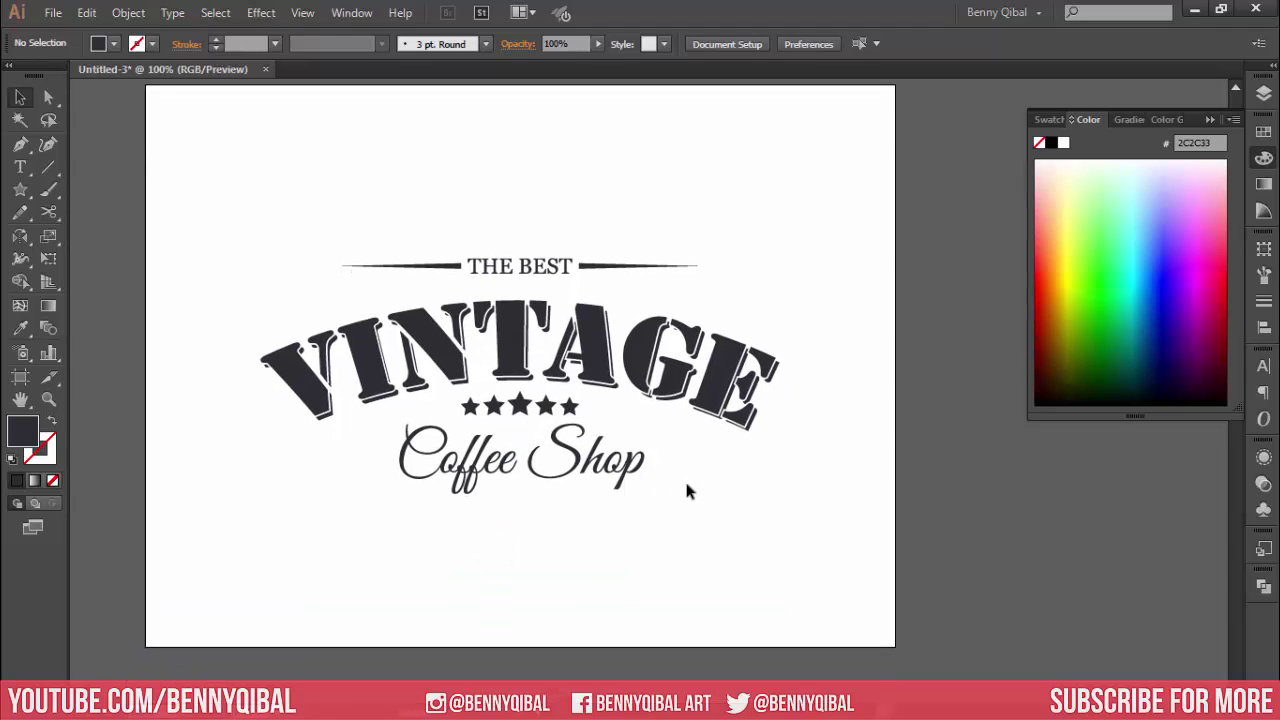